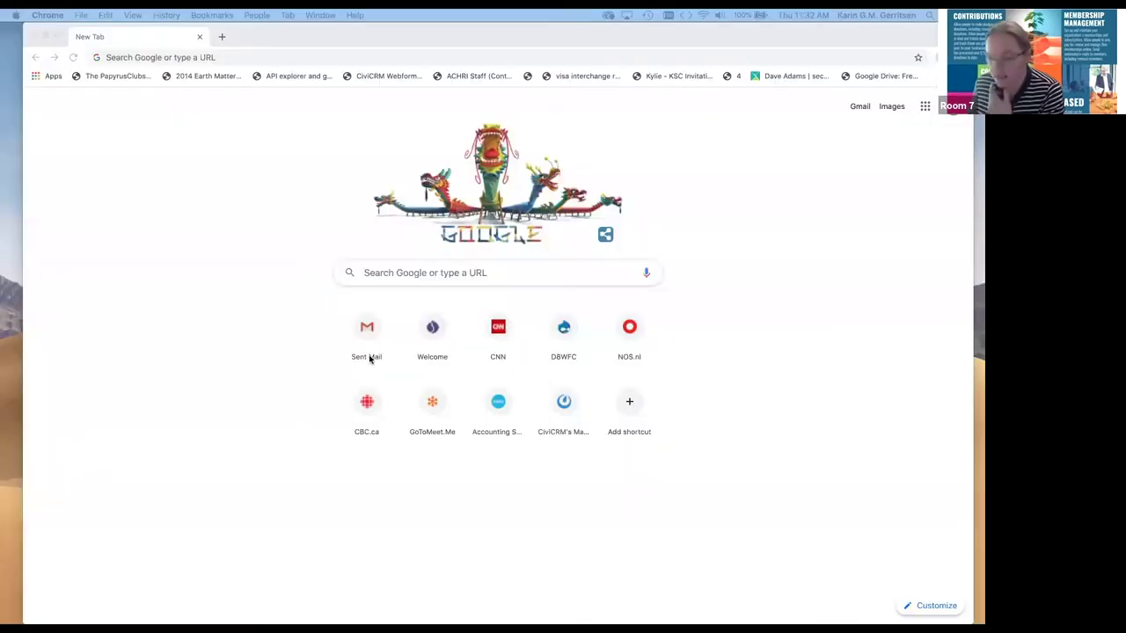
# Step: Open the website semper-it.com
pyautogui.click(299, 58)
pyautogui.write('s')
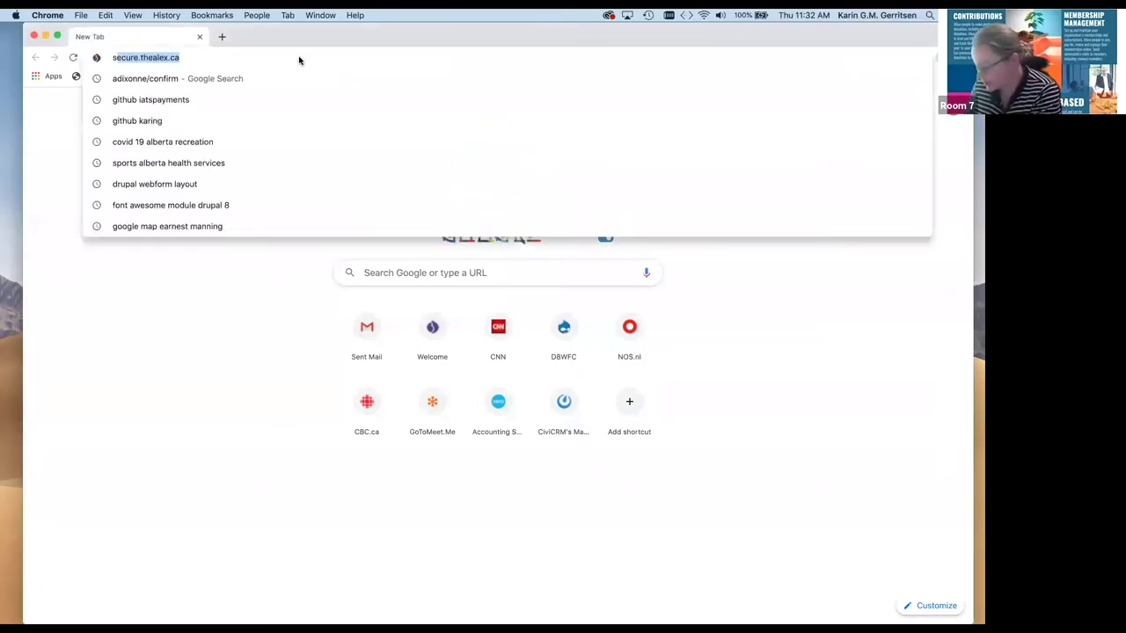
pyautogui.write('emper-it.com')
pyautogui.press('Return')
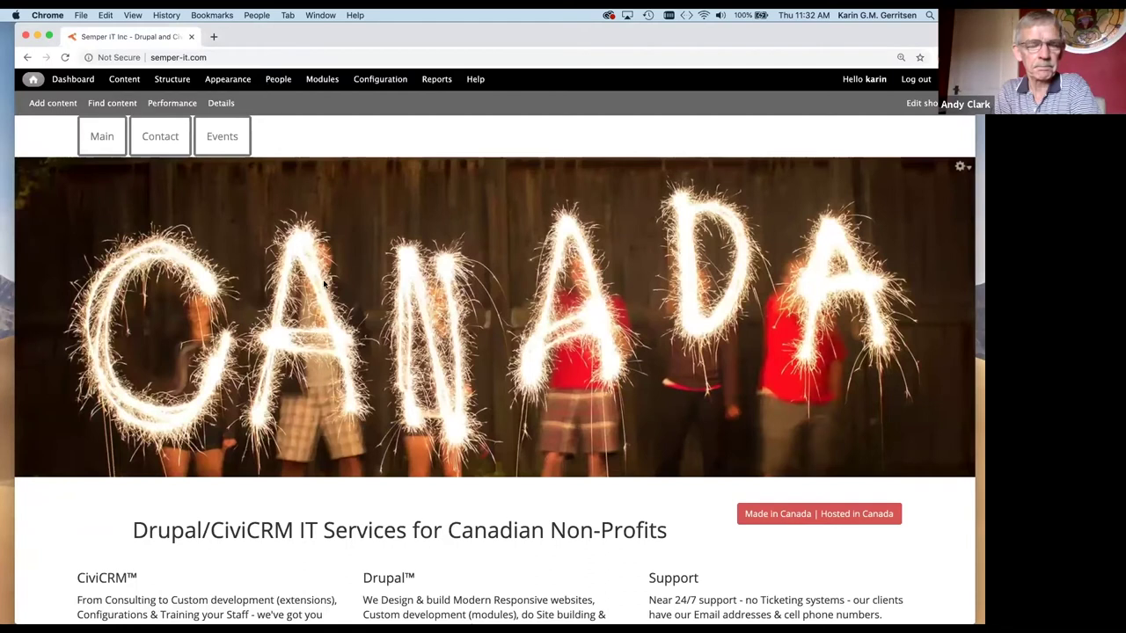
# Step: Create and save a new Webform content item titled "Schedule Task CiviLive"
pyautogui.click(38, 105)
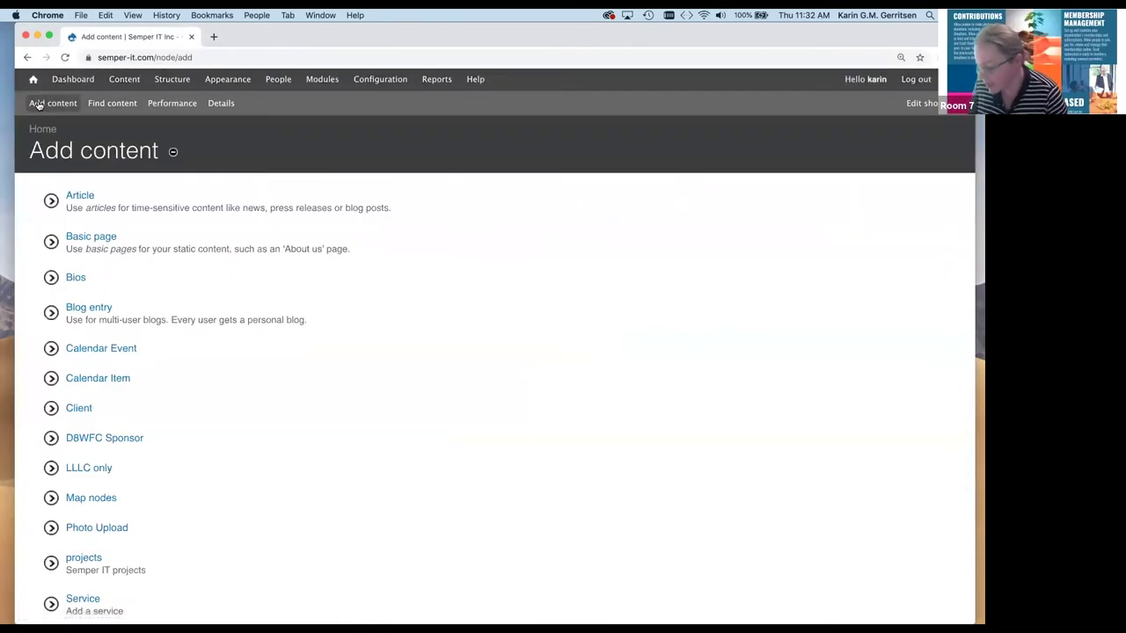
pyautogui.scroll(-3, 41, 137)
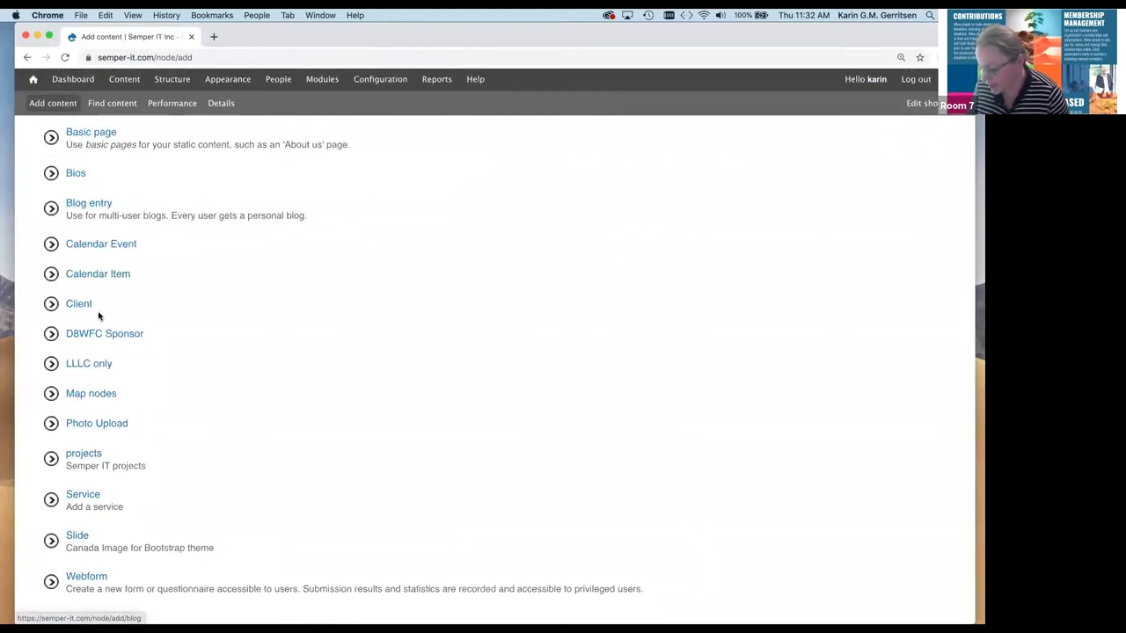
pyautogui.click(89, 578)
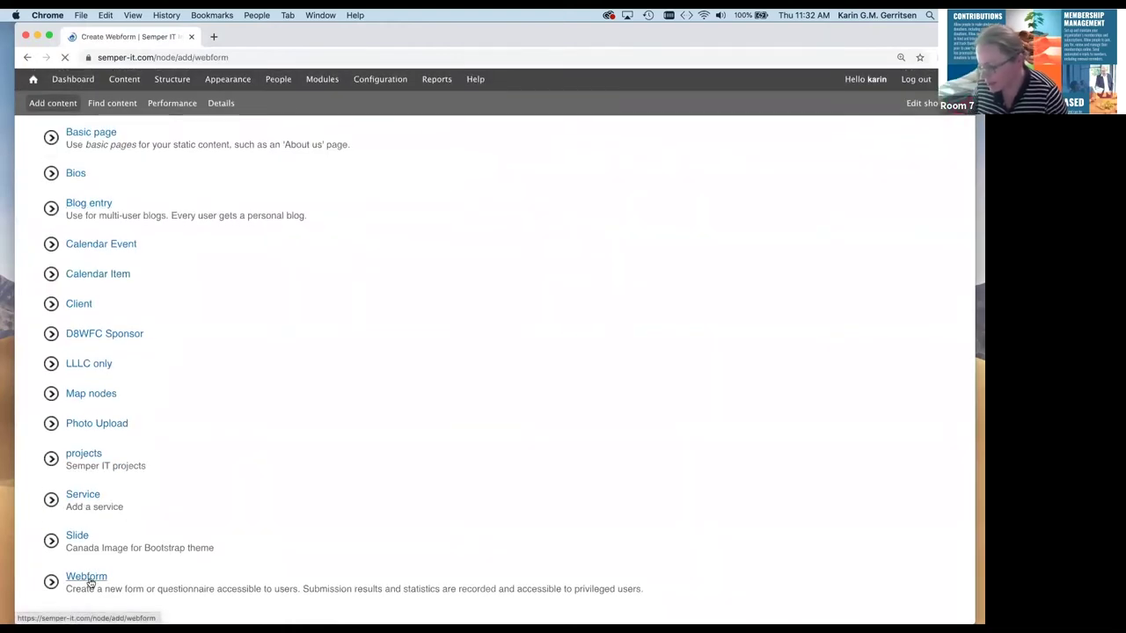
pyautogui.click(131, 214)
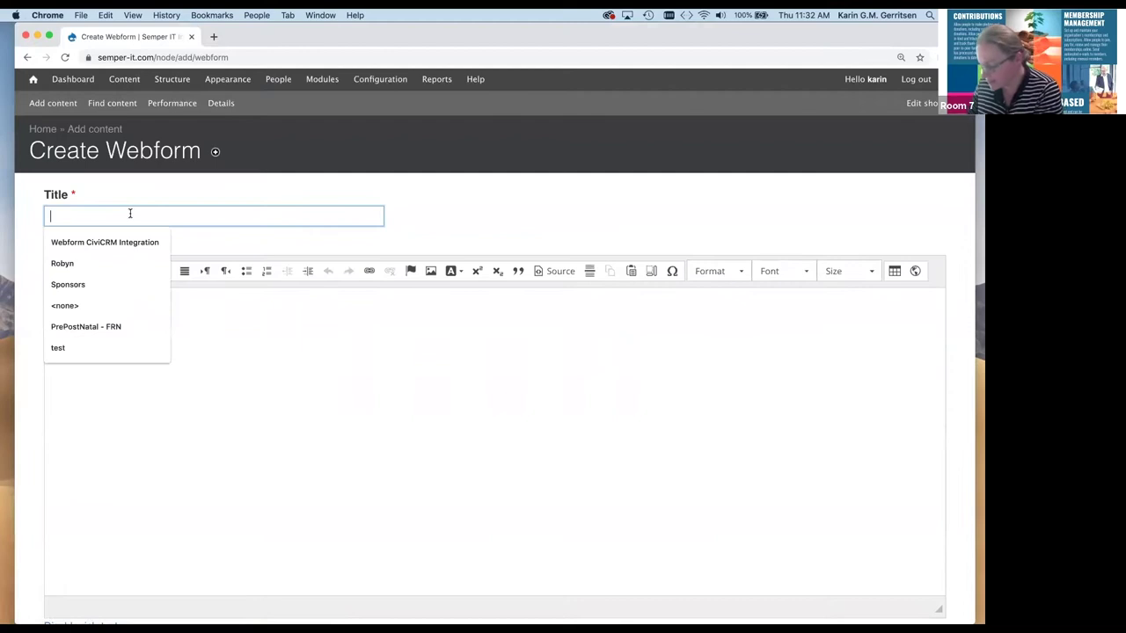
pyautogui.write('Schedule')
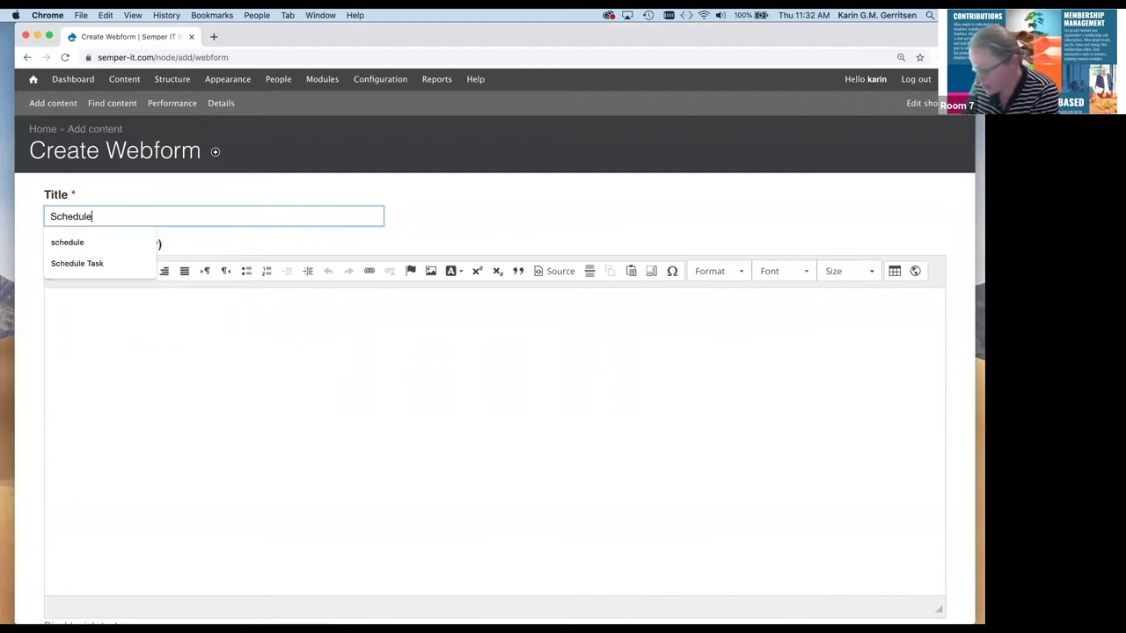
pyautogui.write(' Task Civ')
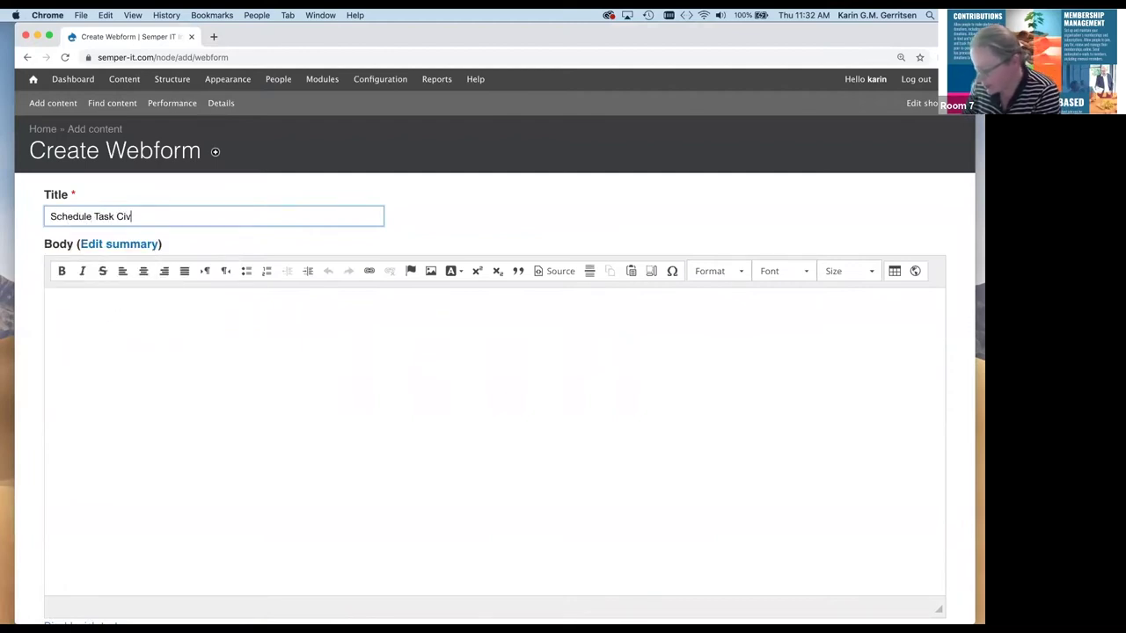
pyautogui.write('iLive')
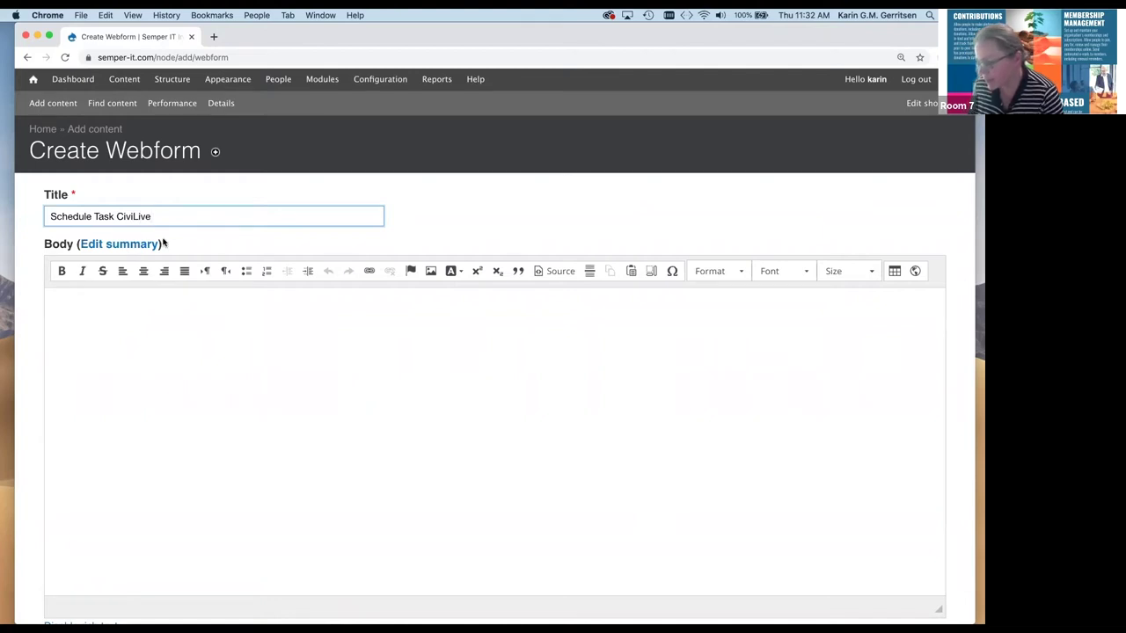
pyautogui.scroll(-1, 136, 333)
pyautogui.scroll(-5, 136, 333)
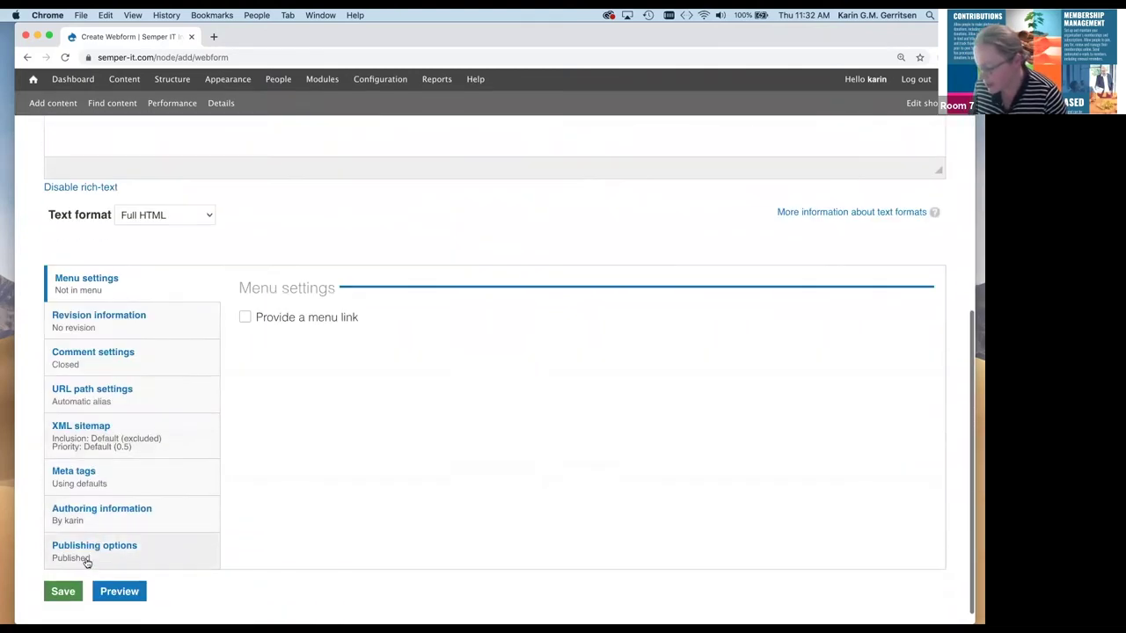
pyautogui.click(63, 591)
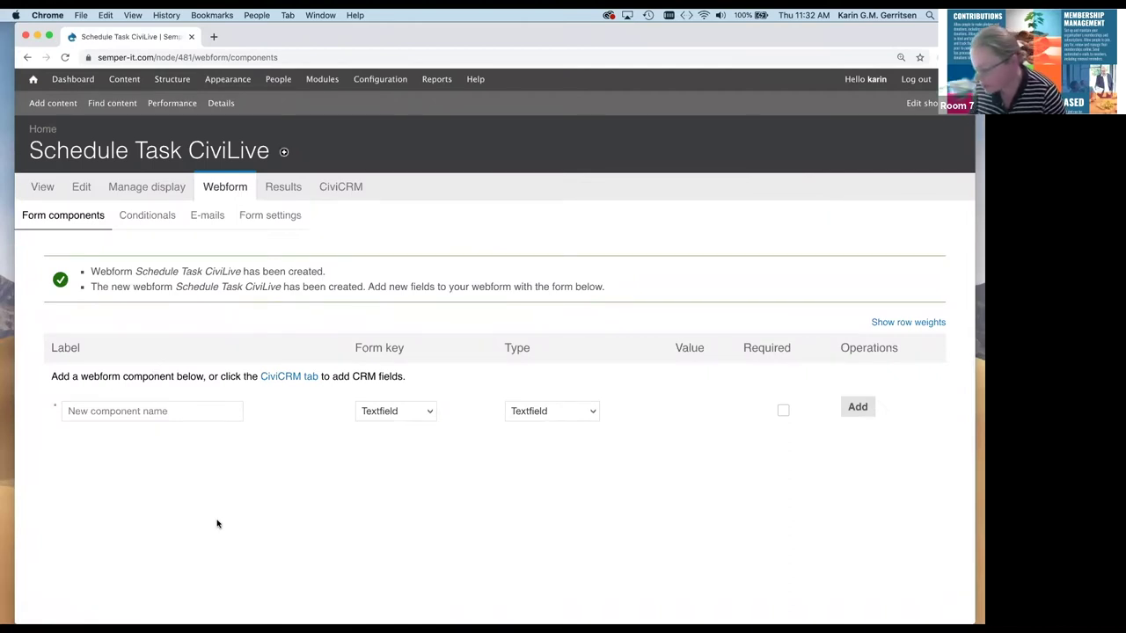
# Step: Enable CiviCRM processing for the webform and set the number of contacts to 2
pyautogui.click(335, 193)
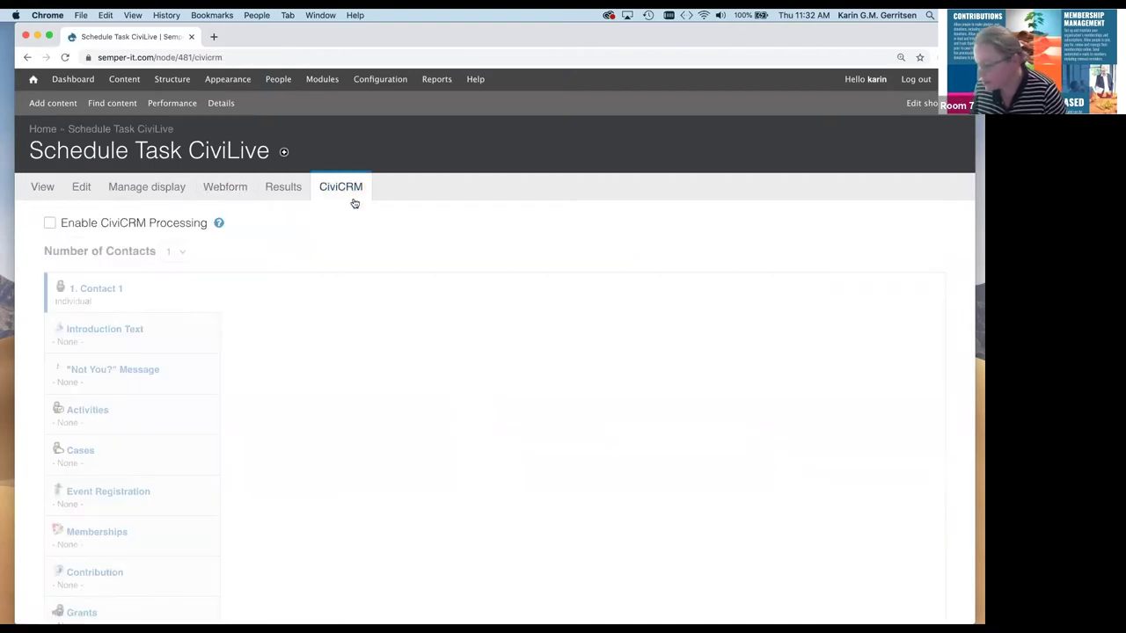
pyautogui.click(51, 223)
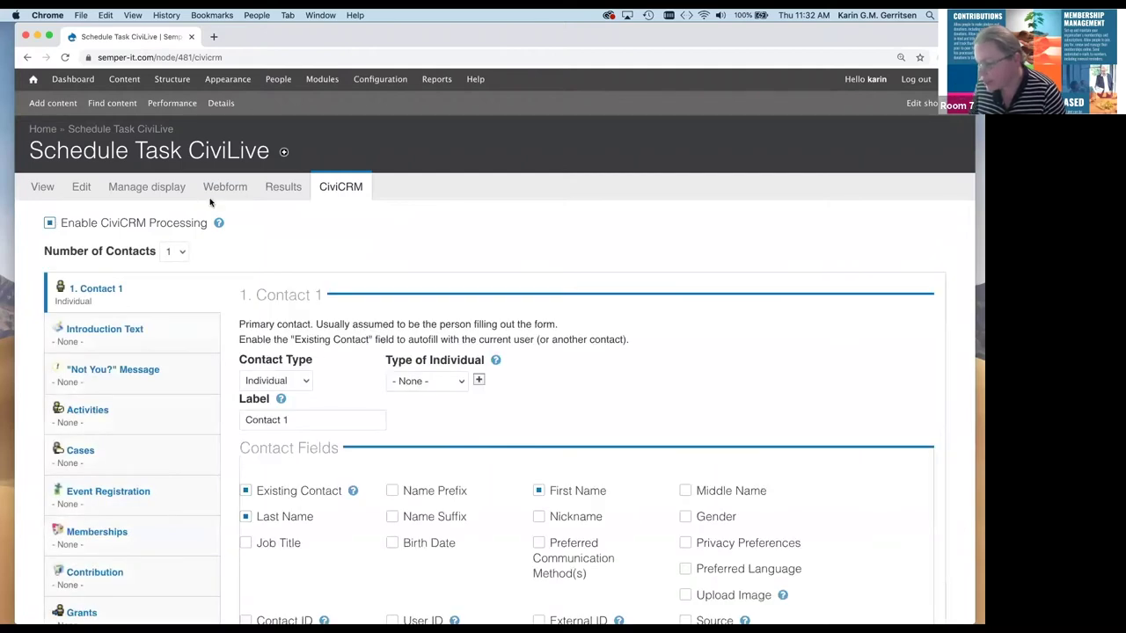
pyautogui.scroll(-1, 210, 205)
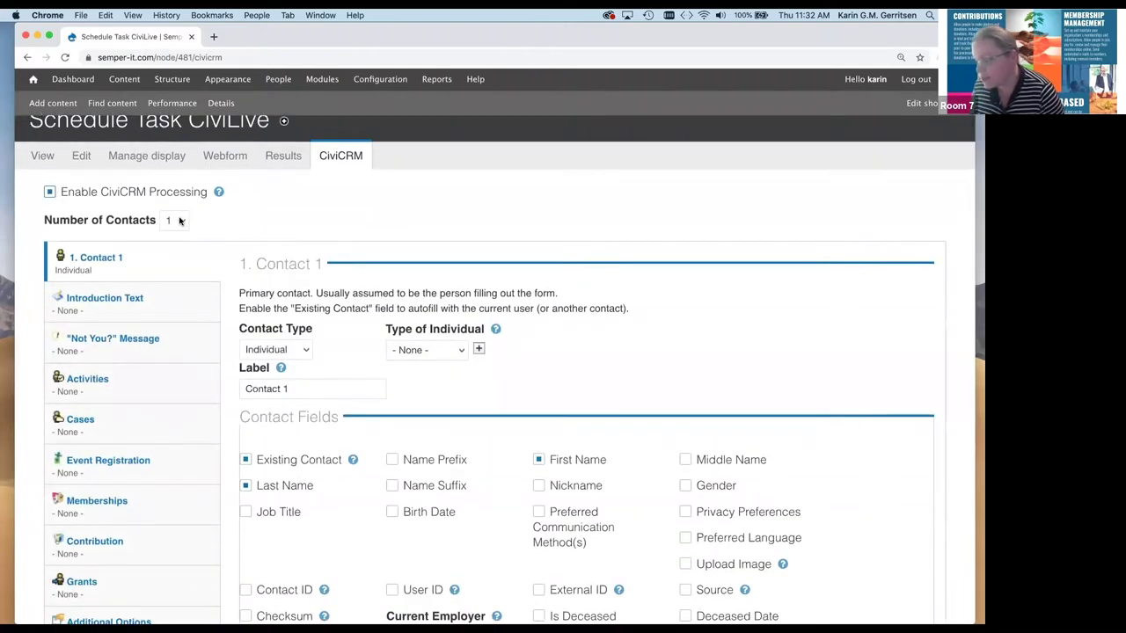
pyautogui.click(177, 220)
pyautogui.click(176, 234)
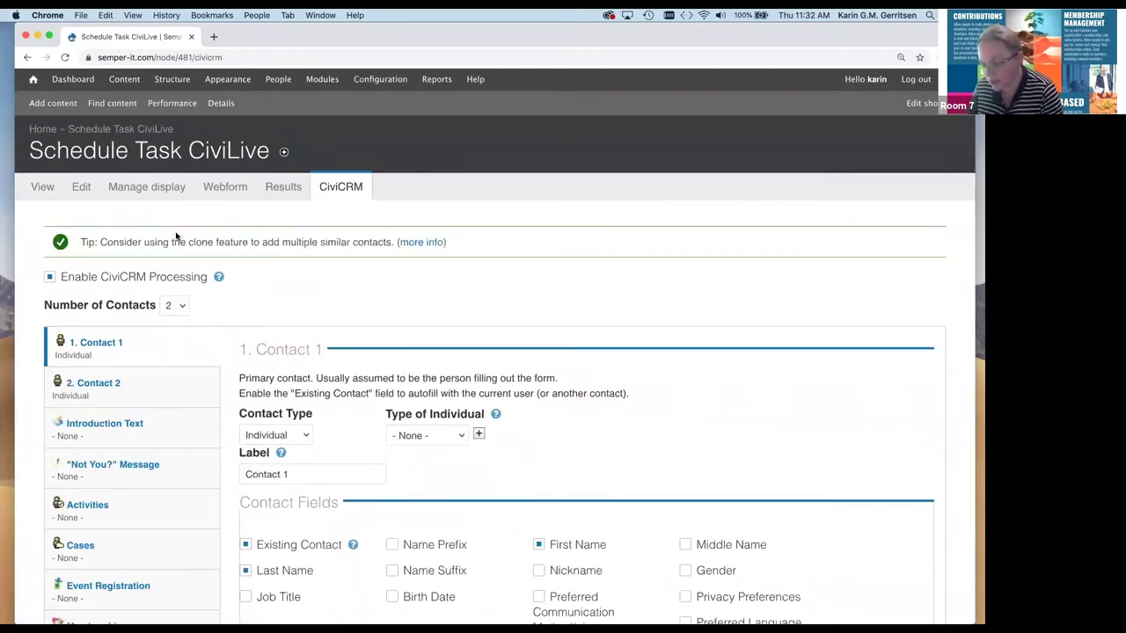
# Step: Label the webform's first contact "Case Worker"
pyautogui.scroll(-2, 307, 255)
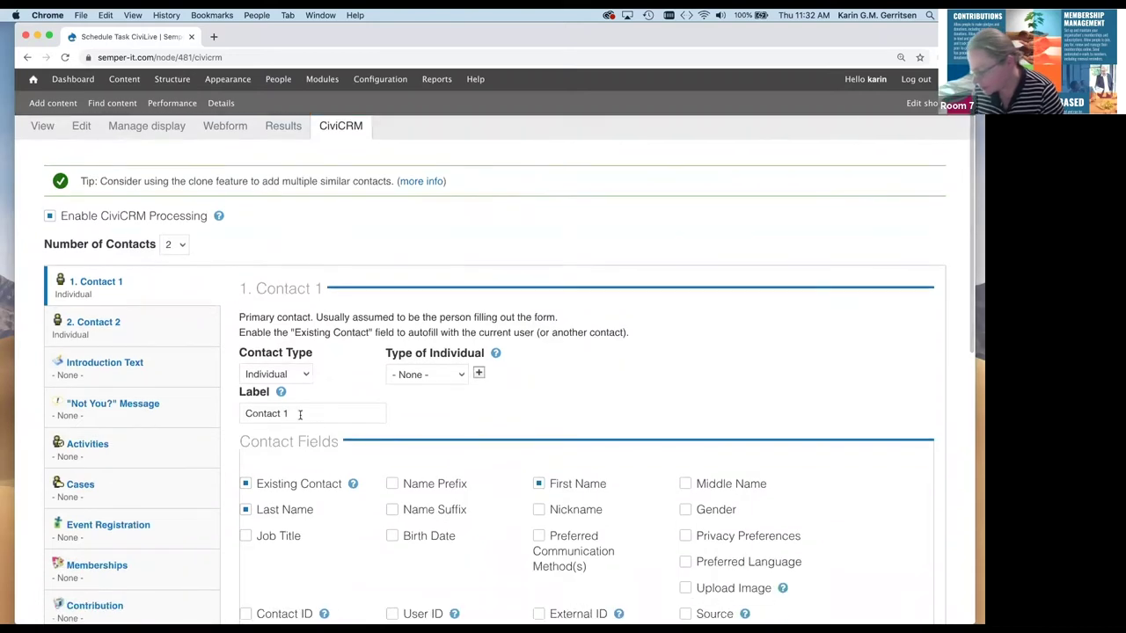
pyautogui.moveTo(299, 414); pyautogui.dragTo(219, 416)
pyautogui.write('Case ')
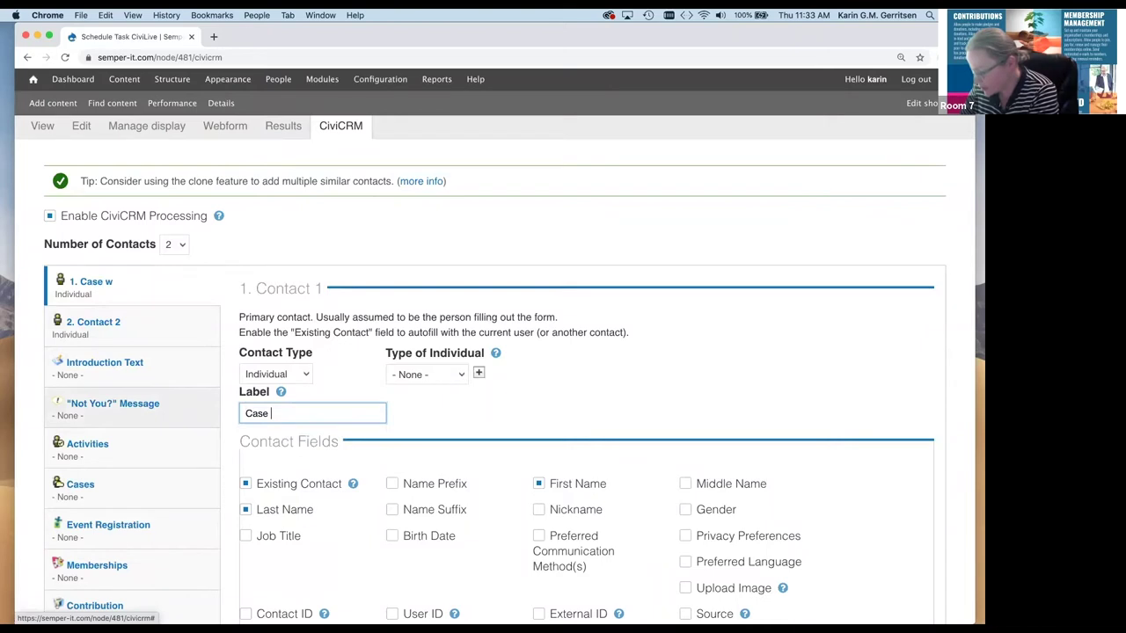
pyautogui.write('Worker')
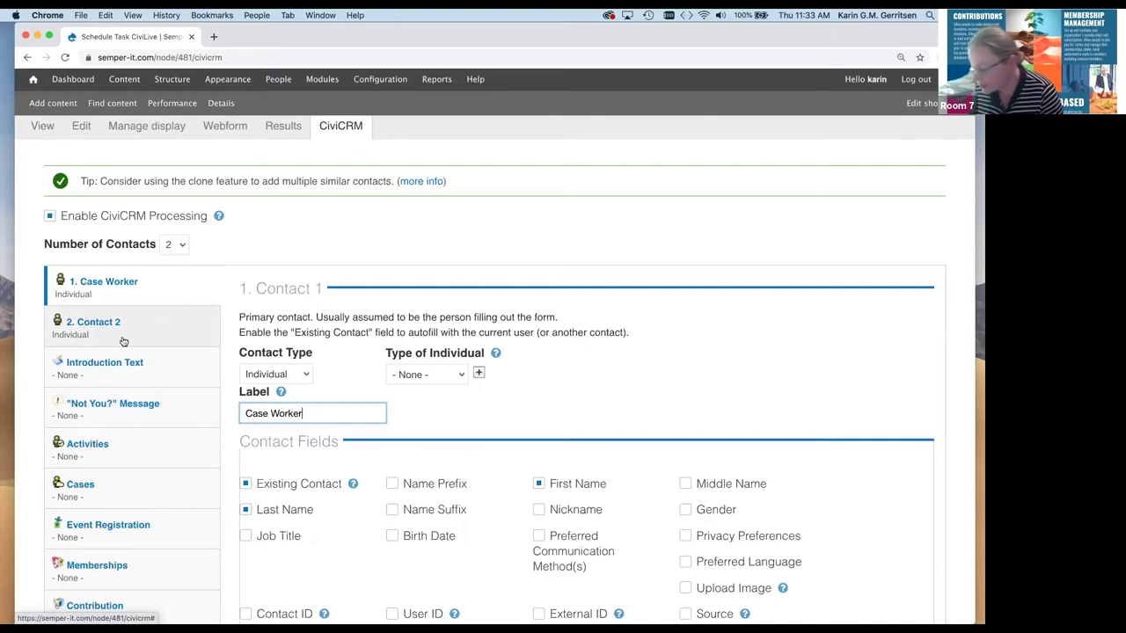
pyautogui.click(465, 387)
# Step: Give the Case Worker contact 1 email field with its email location set to Work
pyautogui.scroll(-2, 298, 431)
pyautogui.scroll(-1, 298, 431)
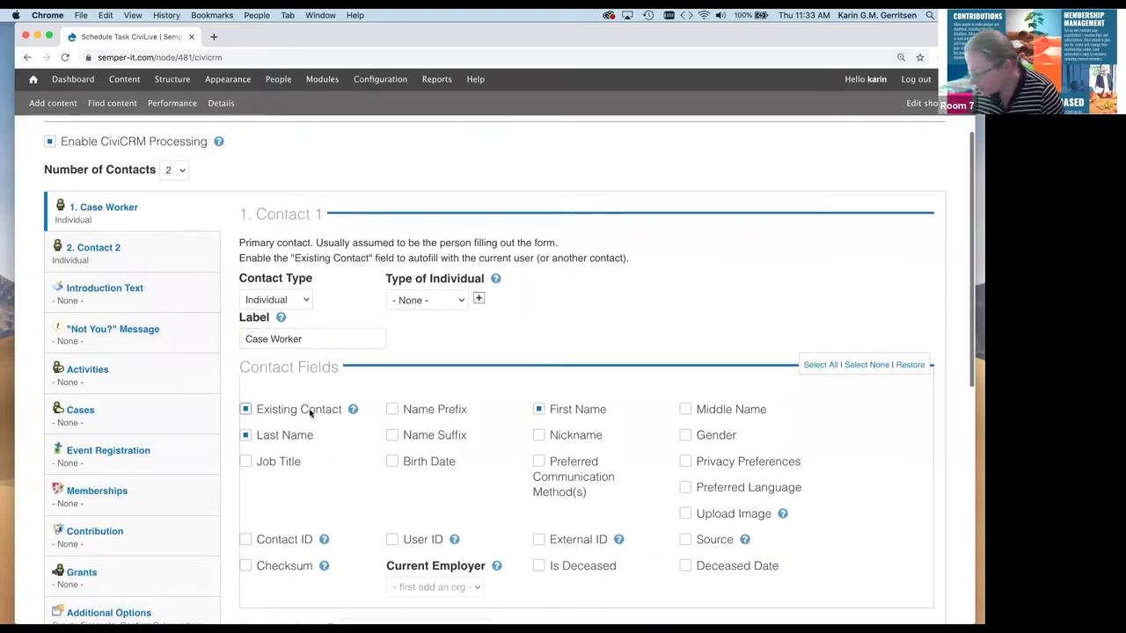
pyautogui.scroll(-2, 307, 410)
pyautogui.scroll(-2, 647, 375)
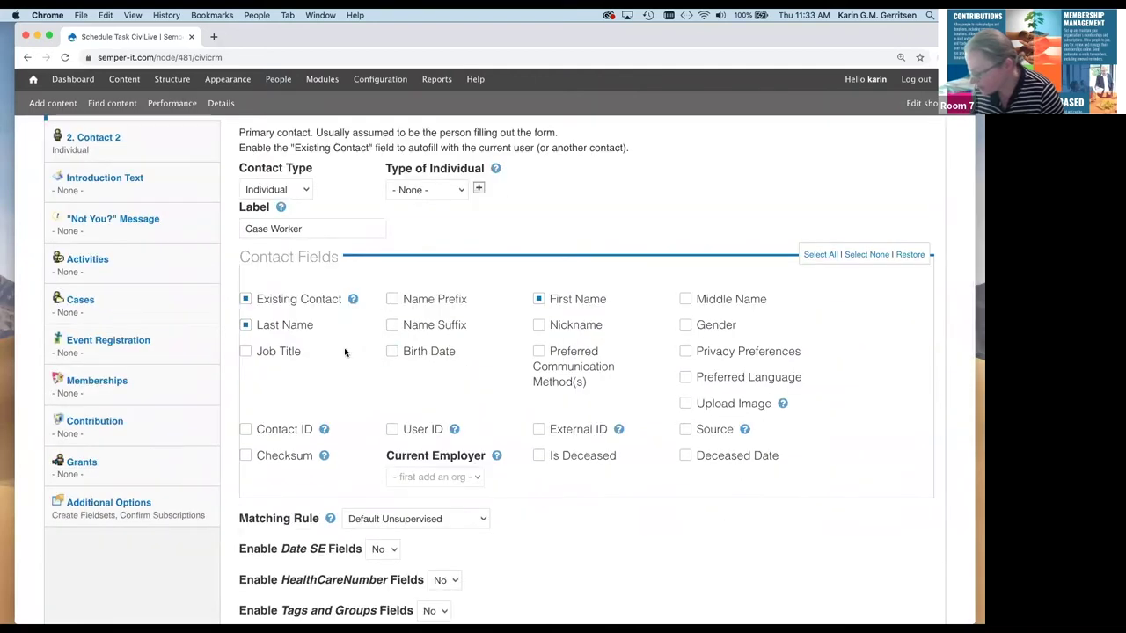
pyautogui.scroll(-5, 330, 403)
pyautogui.scroll(-2, 330, 403)
pyautogui.click(389, 392)
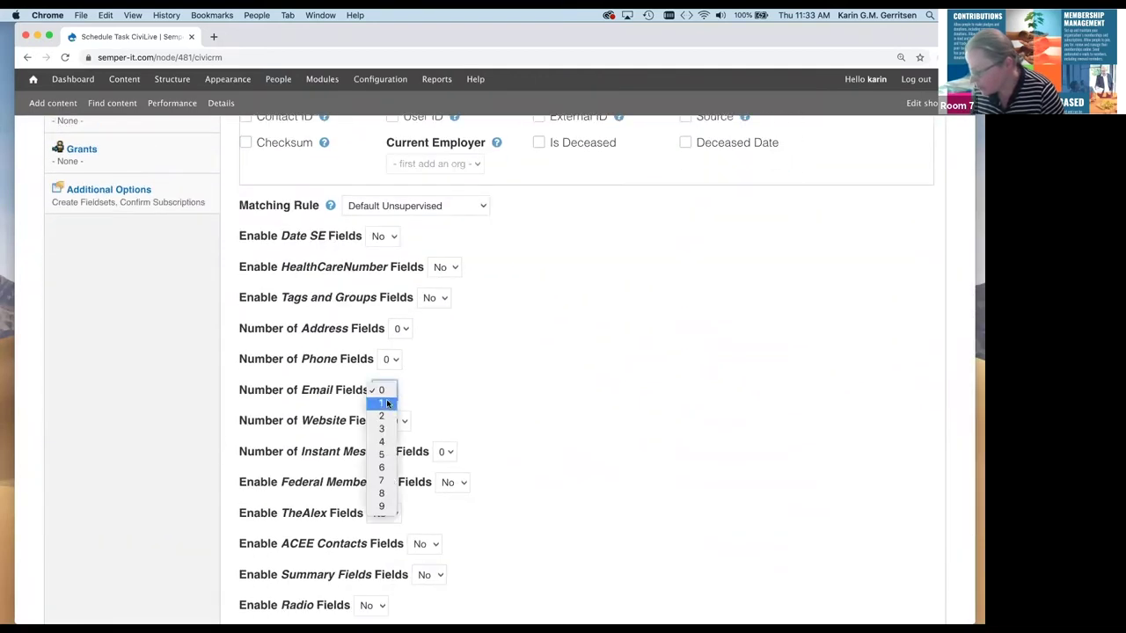
pyautogui.click(389, 402)
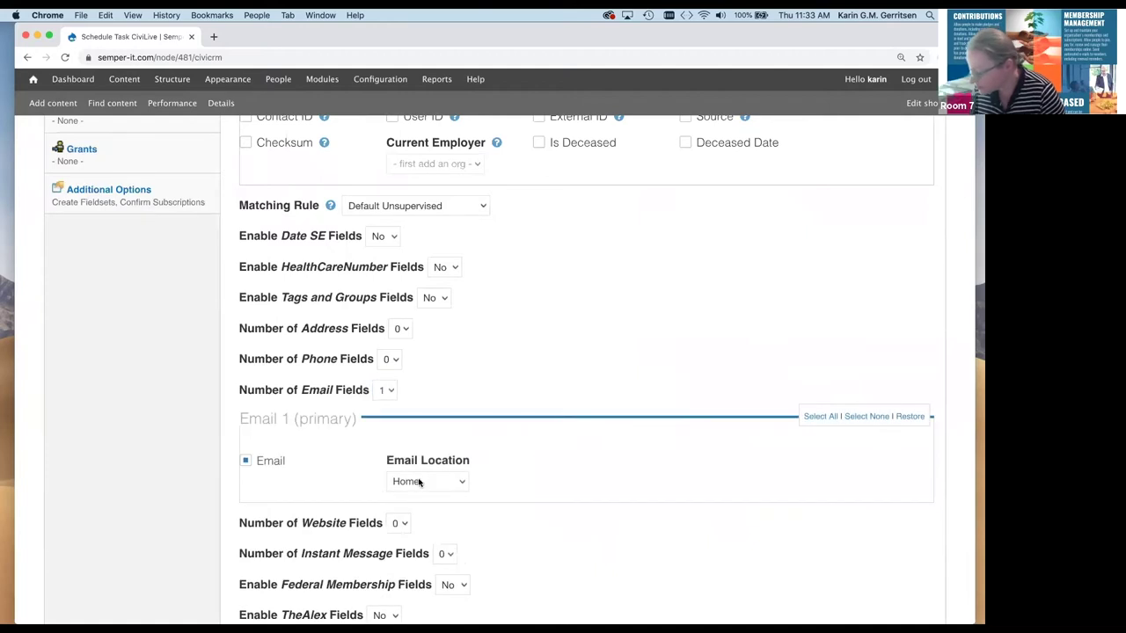
pyautogui.click(421, 482)
pyautogui.click(423, 519)
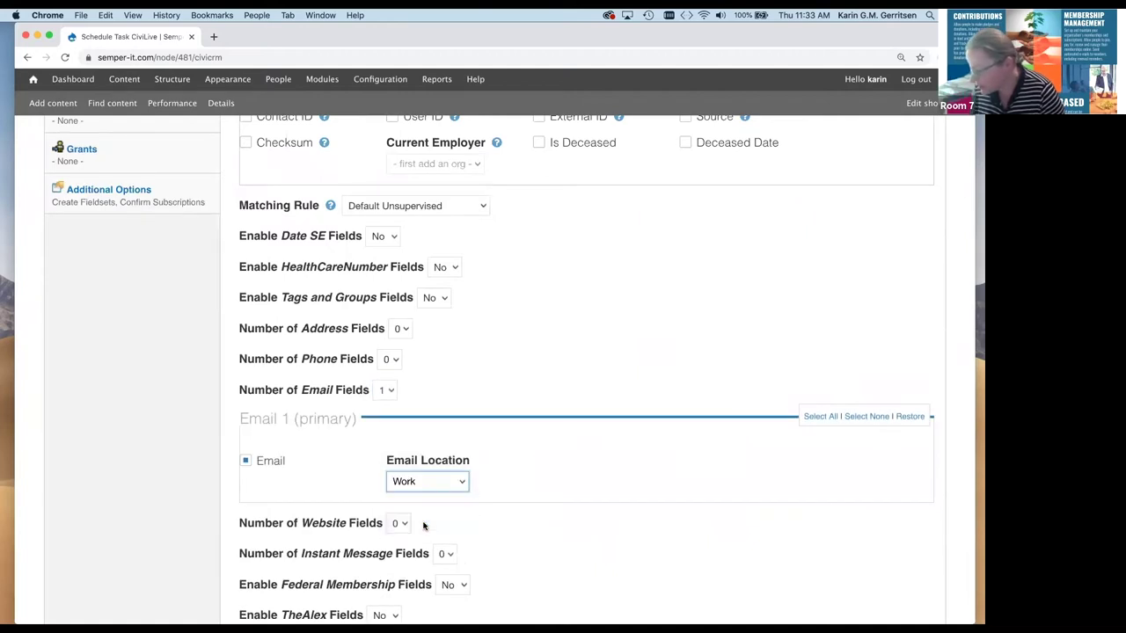
pyautogui.scroll(-5, 423, 525)
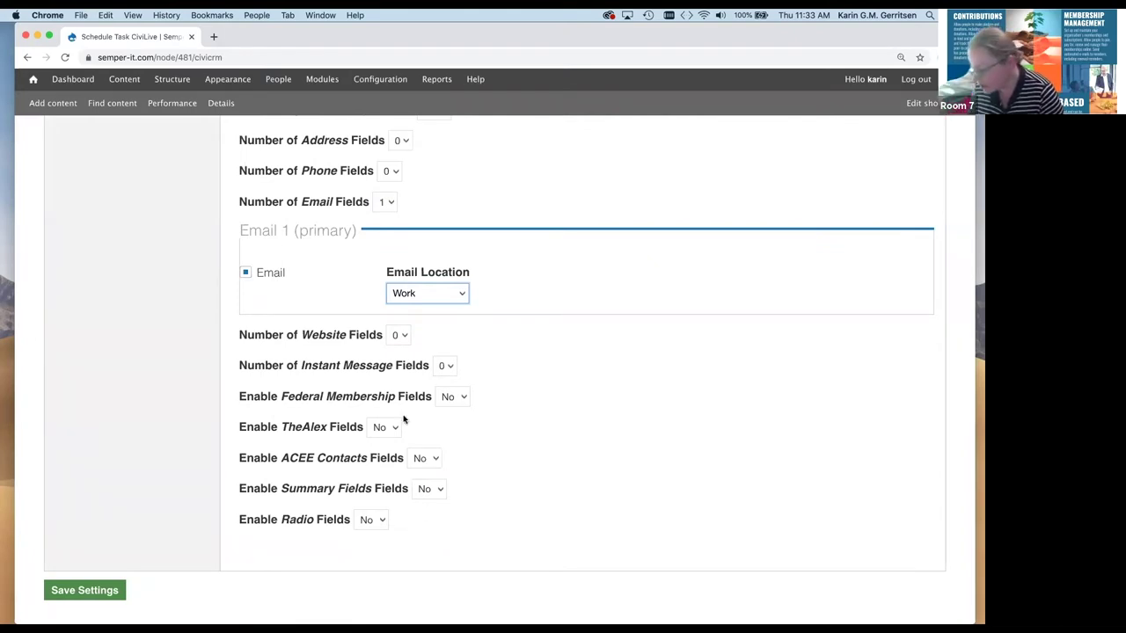
# Step: Label the second contact "Client" and enable its Existing Contact field
pyautogui.scroll(15, 294, 457)
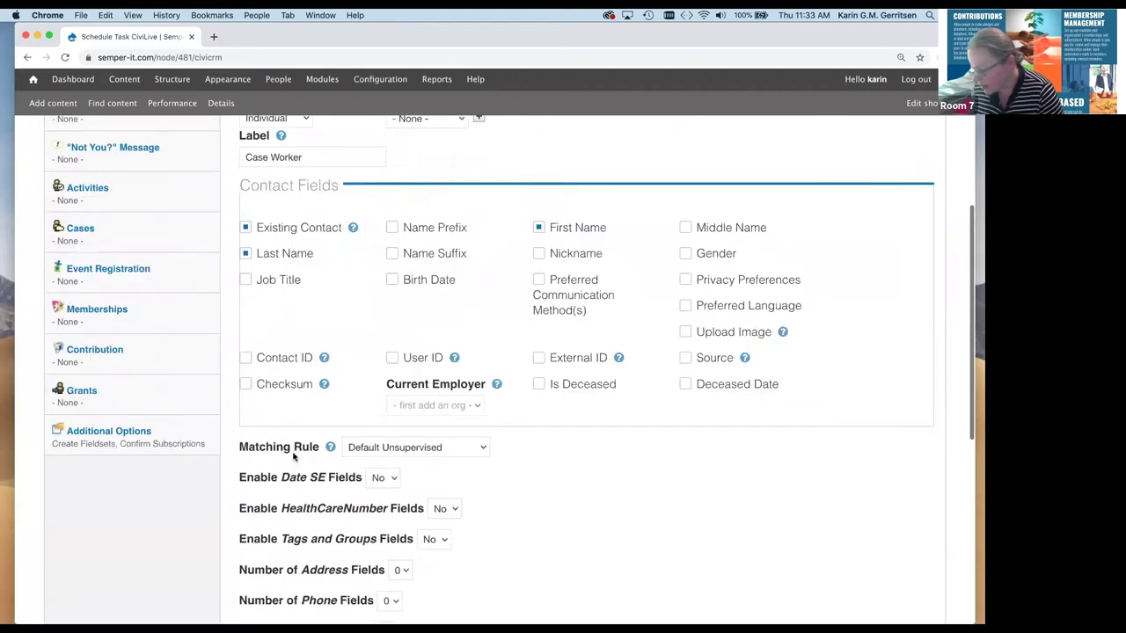
pyautogui.rightClick(291, 438)
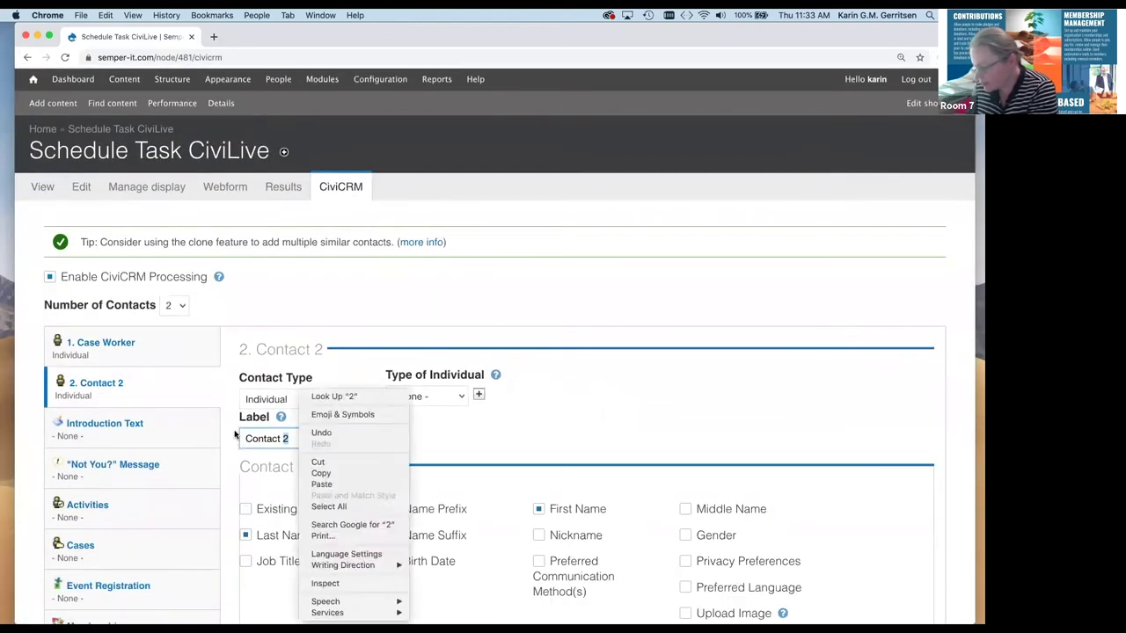
pyautogui.click(298, 438)
pyautogui.moveTo(298, 438); pyautogui.dragTo(243, 438)
pyautogui.write('Client')
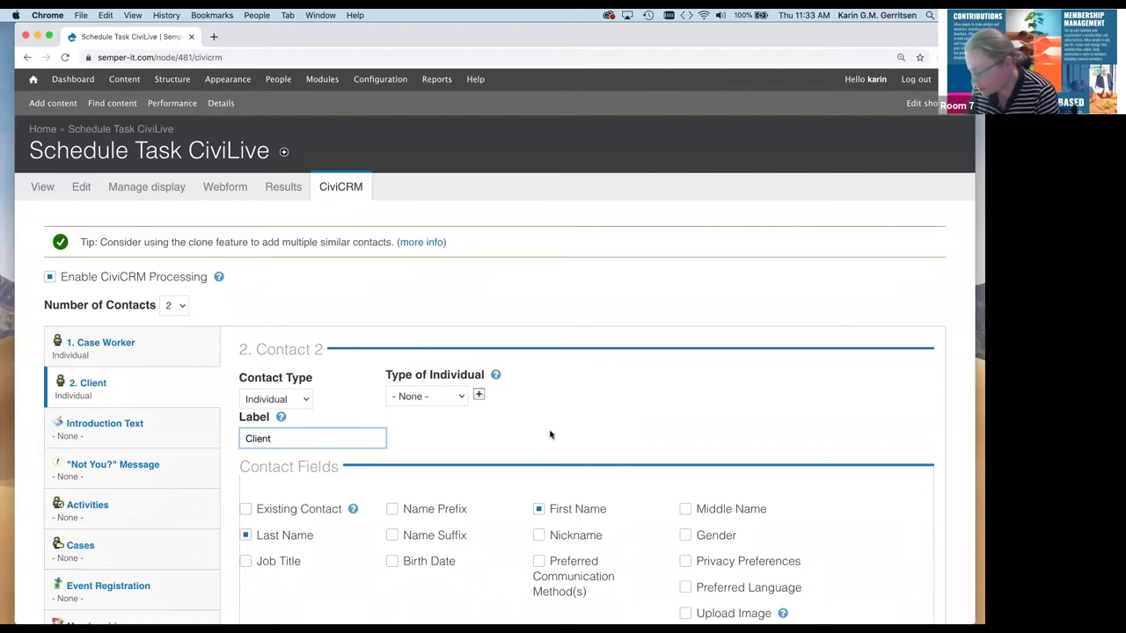
pyautogui.scroll(-5, 549, 435)
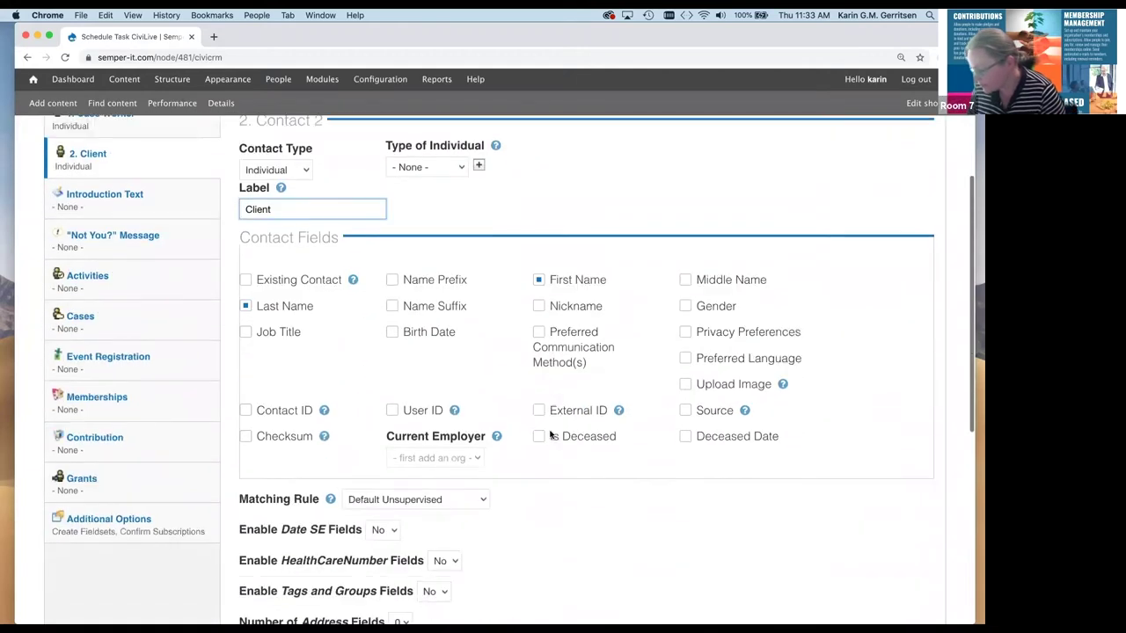
pyautogui.click(245, 263)
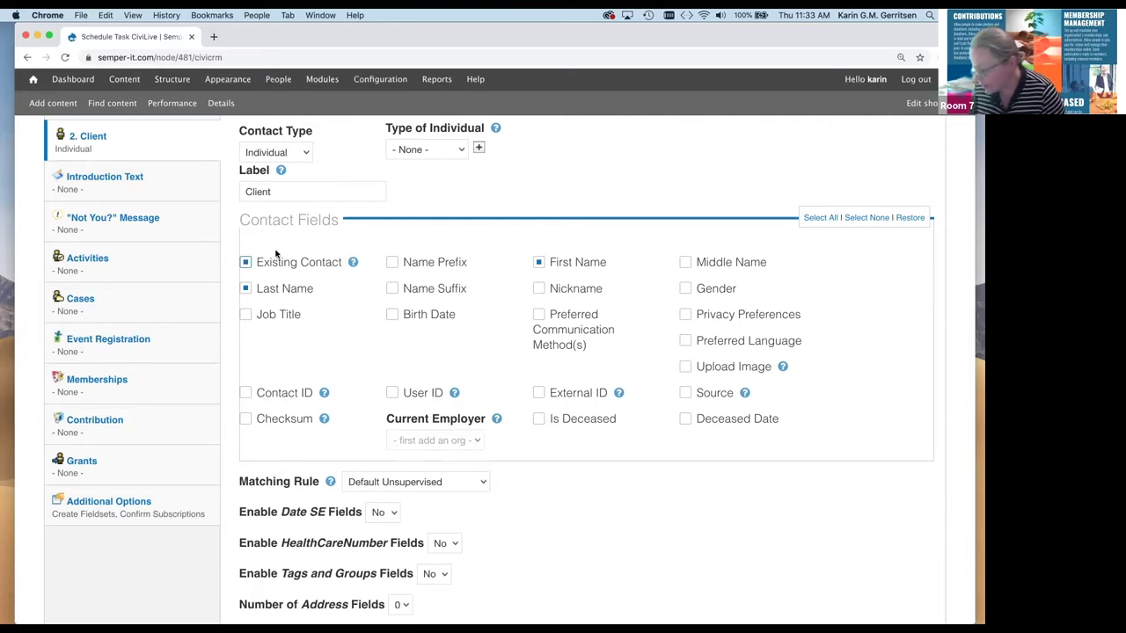
# Step: Add 1 activity to the webform and set its activity type to User Select
pyautogui.click(143, 273)
pyautogui.click(373, 181)
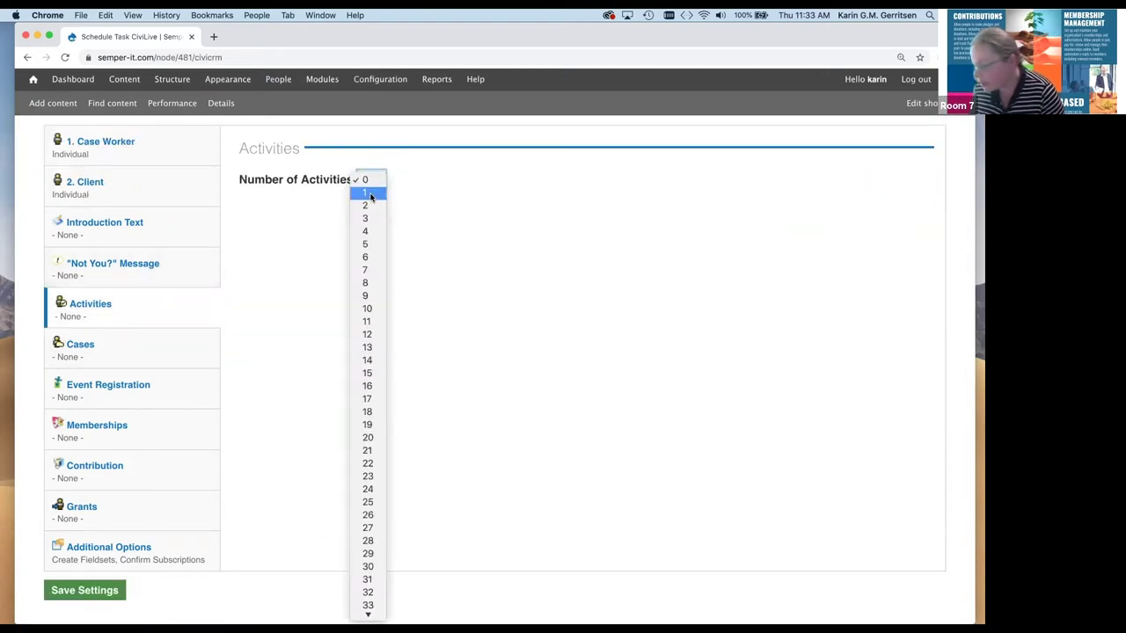
pyautogui.click(370, 195)
pyautogui.scroll(-1, 369, 195)
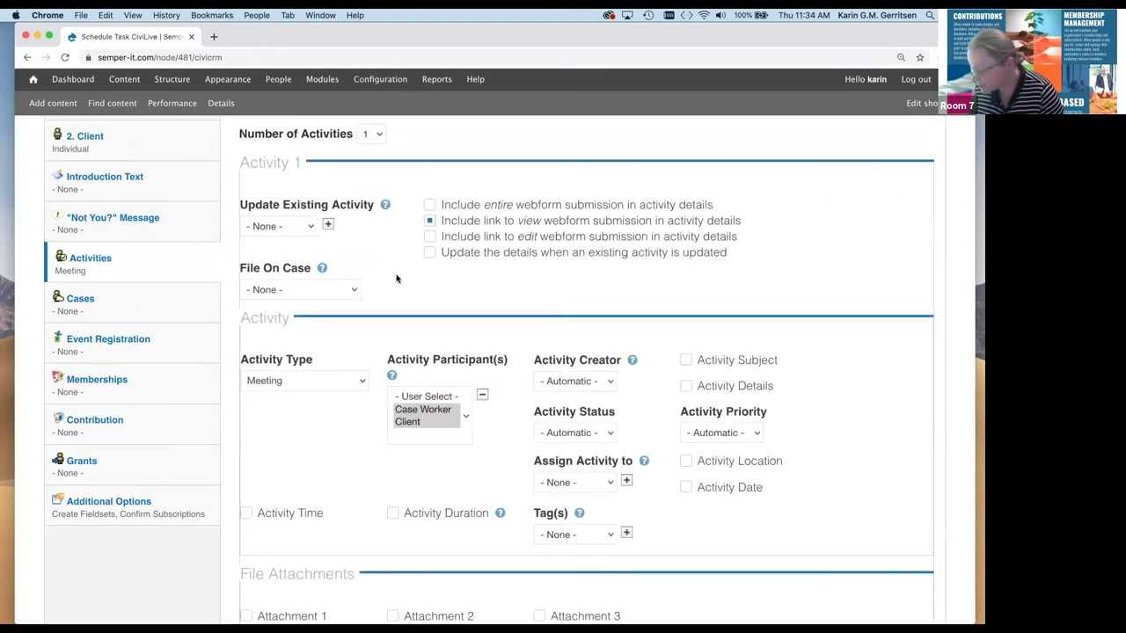
pyautogui.scroll(-3, 395, 279)
pyautogui.click(340, 231)
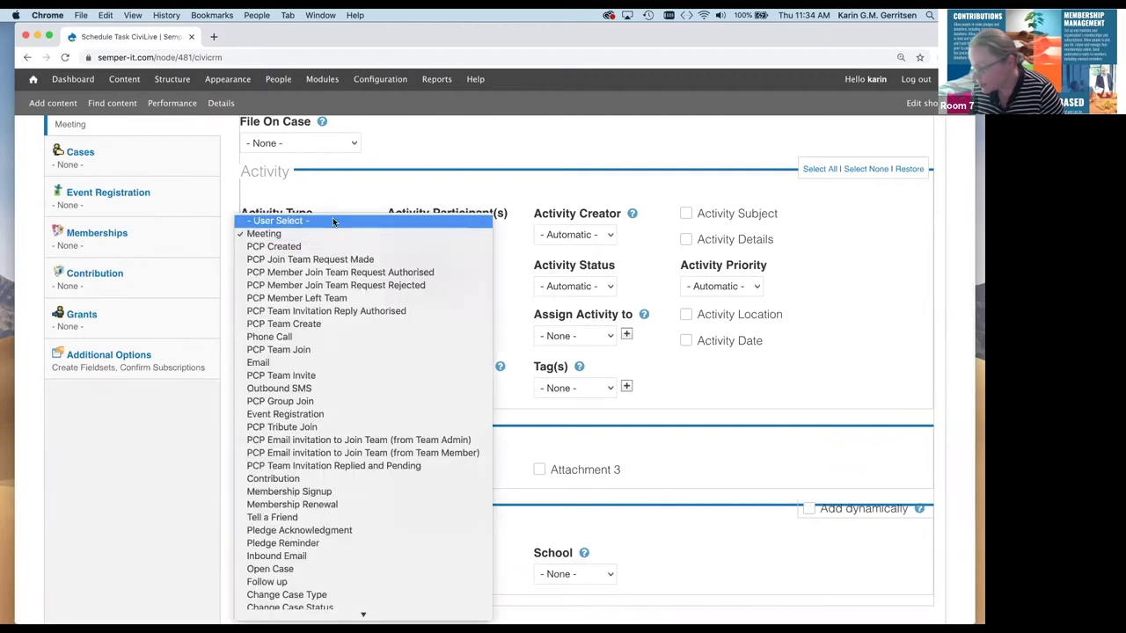
pyautogui.click(333, 221)
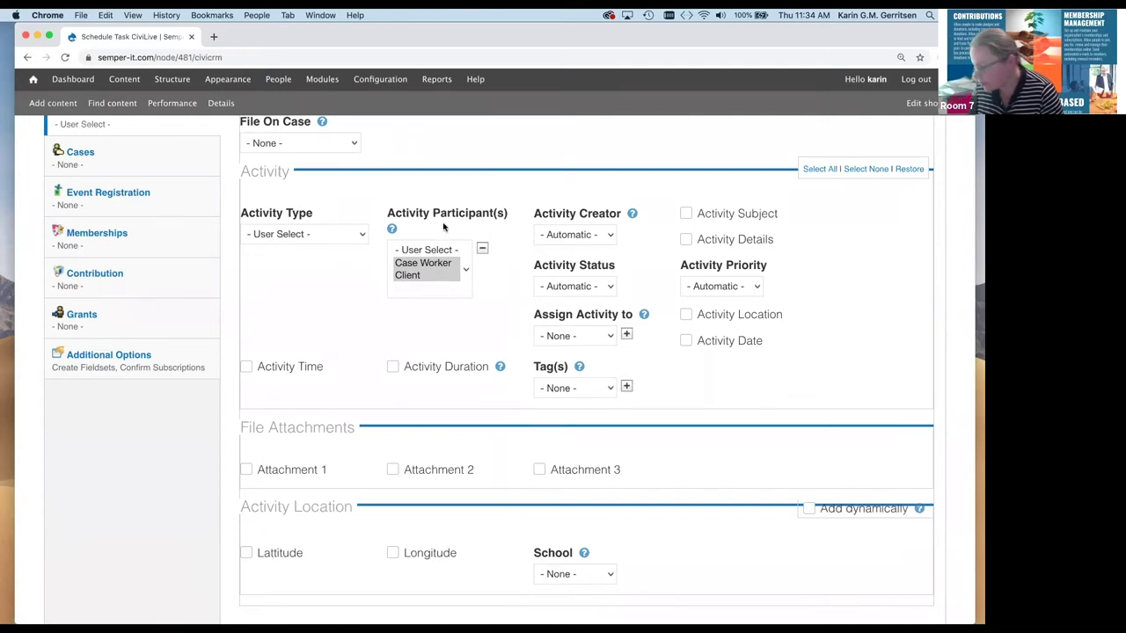
# Step: Make Client the only participant of the activity and assign the activity to Case Worker
pyautogui.click(423, 275)
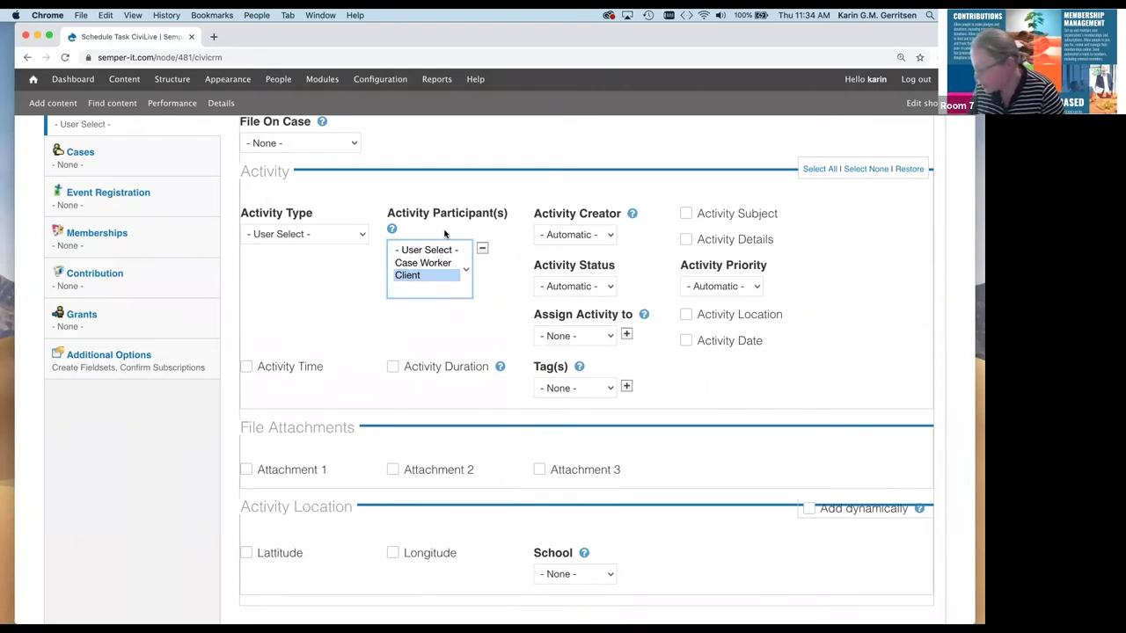
pyautogui.click(564, 337)
pyautogui.click(576, 360)
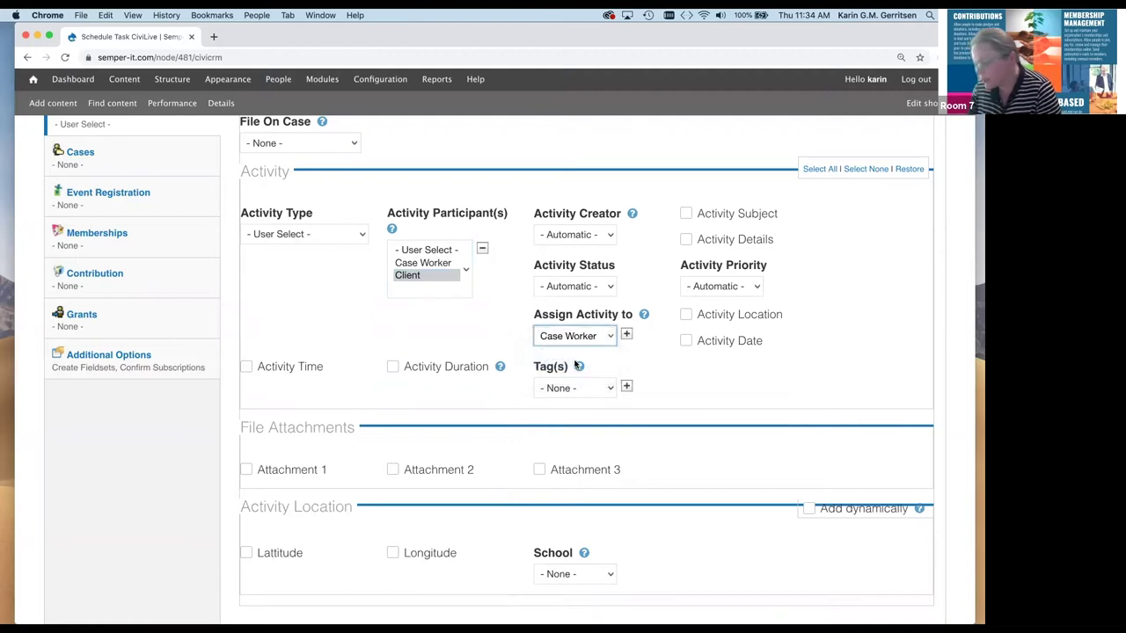
# Step: Enable the Activity Date, Activity Time, Activity Duration, Activity Subject and Activity Details fields for the activity
pyautogui.click(686, 340)
pyautogui.click(282, 366)
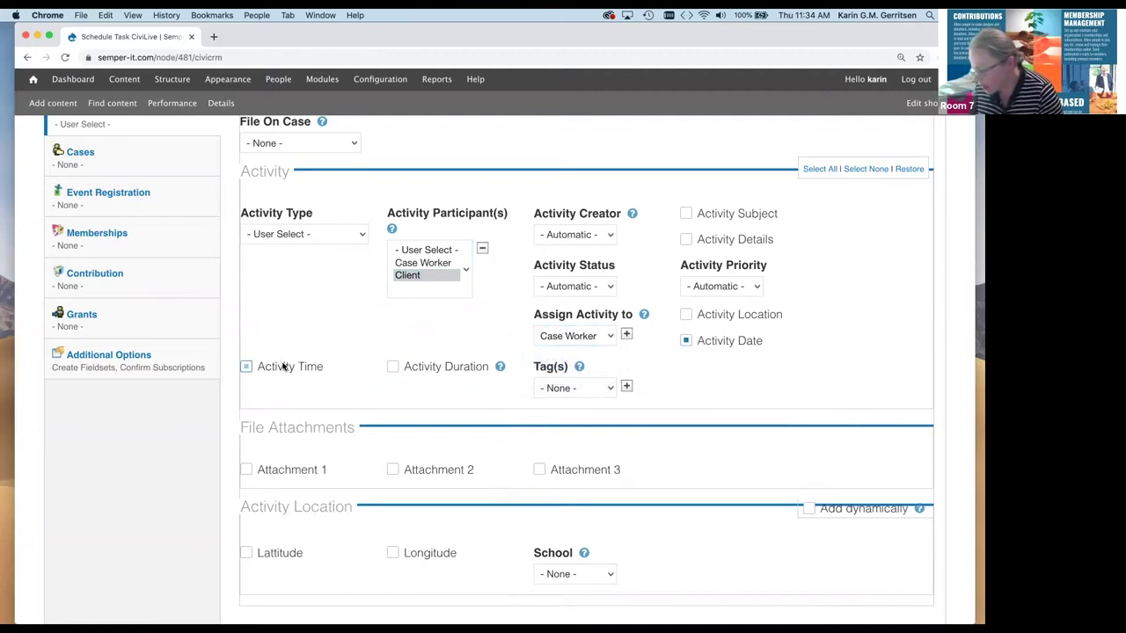
pyautogui.click(459, 369)
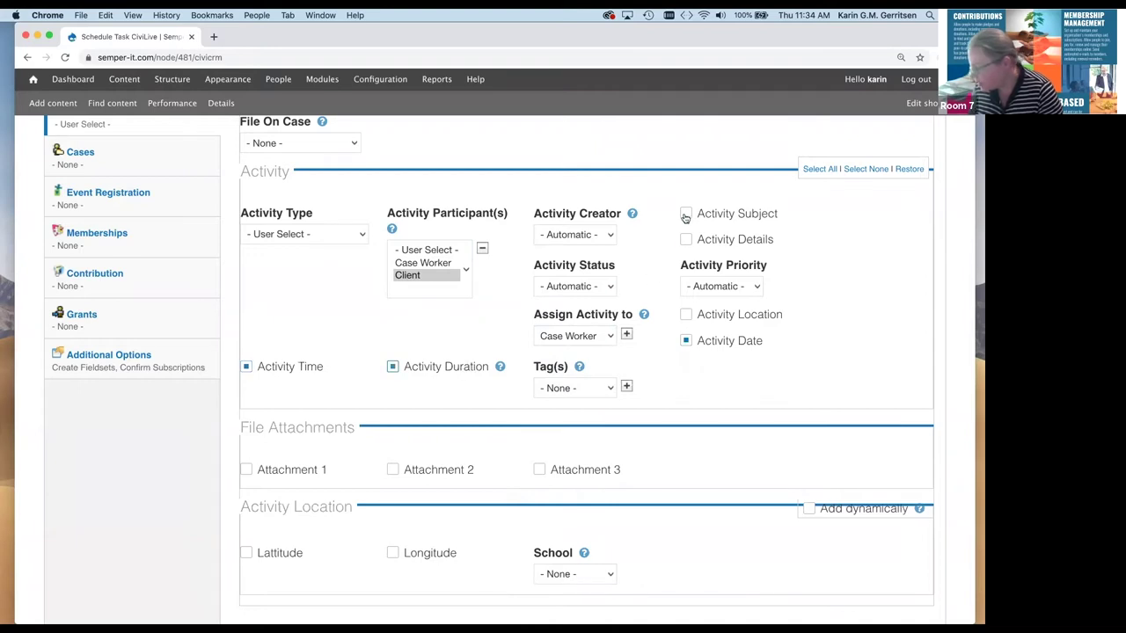
pyautogui.click(687, 215)
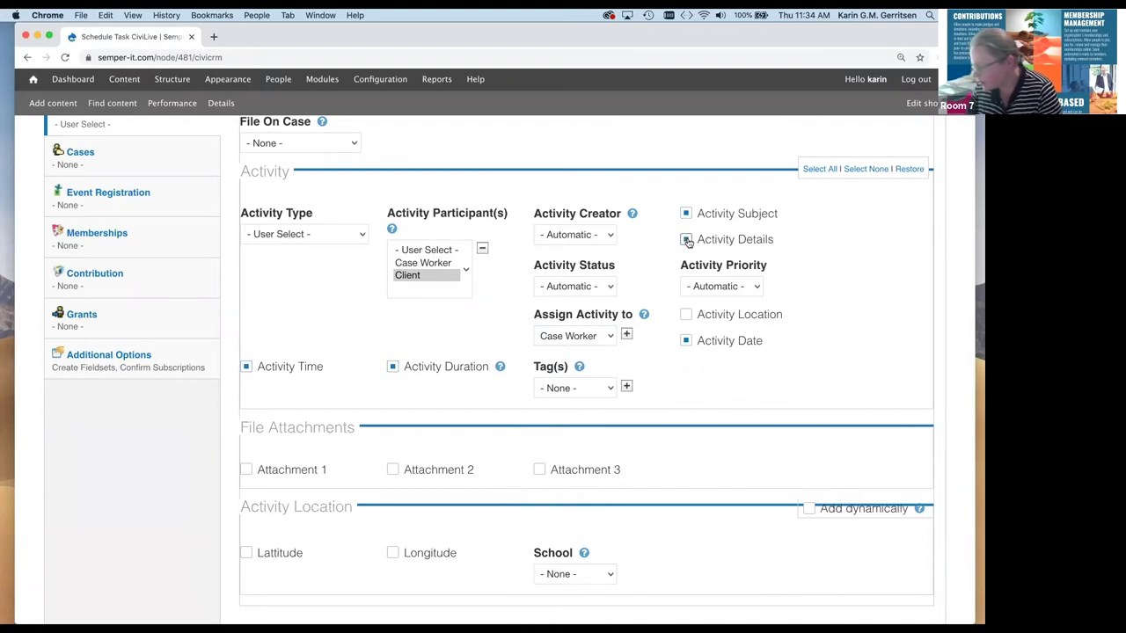
pyautogui.click(687, 240)
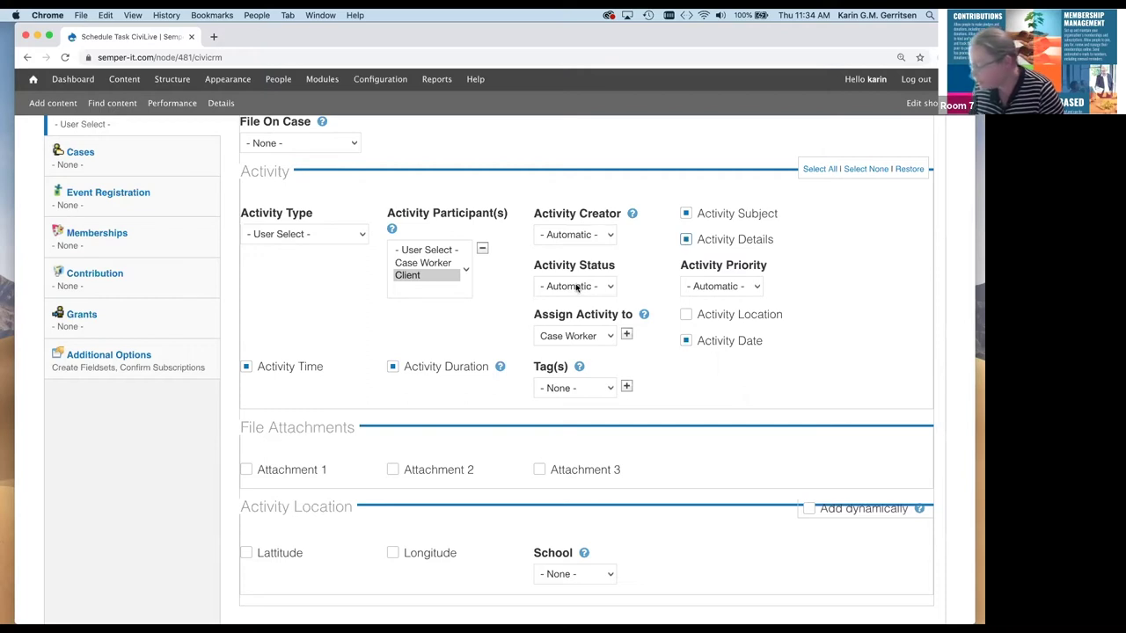
# Step: Set the activity status to User Select and save the CiviCRM settings of the webform
pyautogui.click(577, 286)
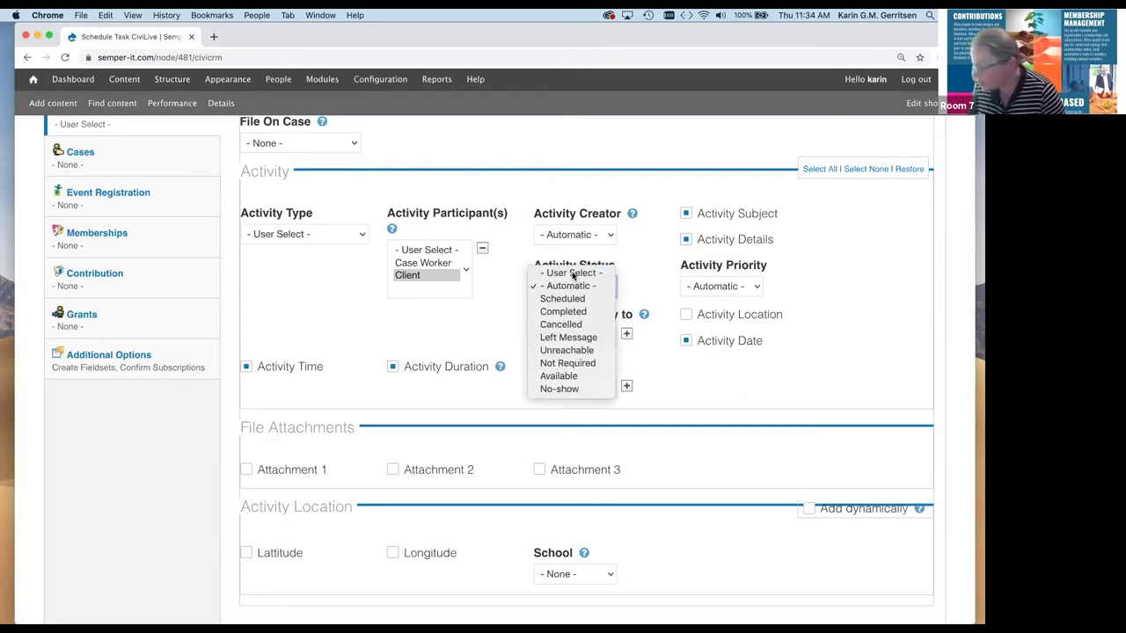
pyautogui.click(572, 274)
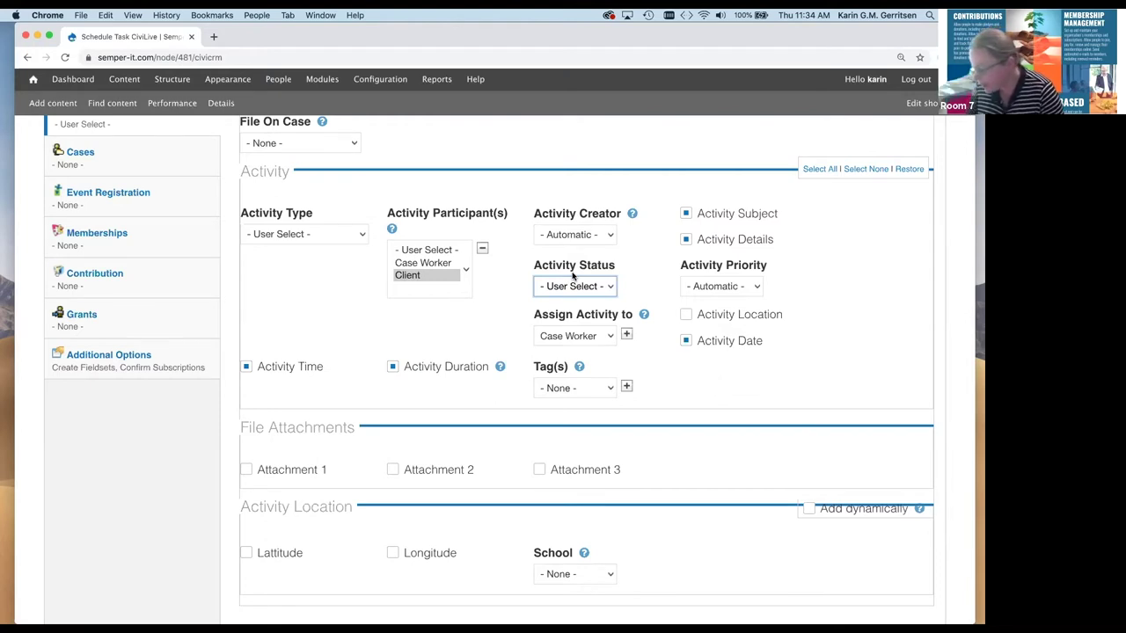
pyautogui.scroll(-2, 263, 440)
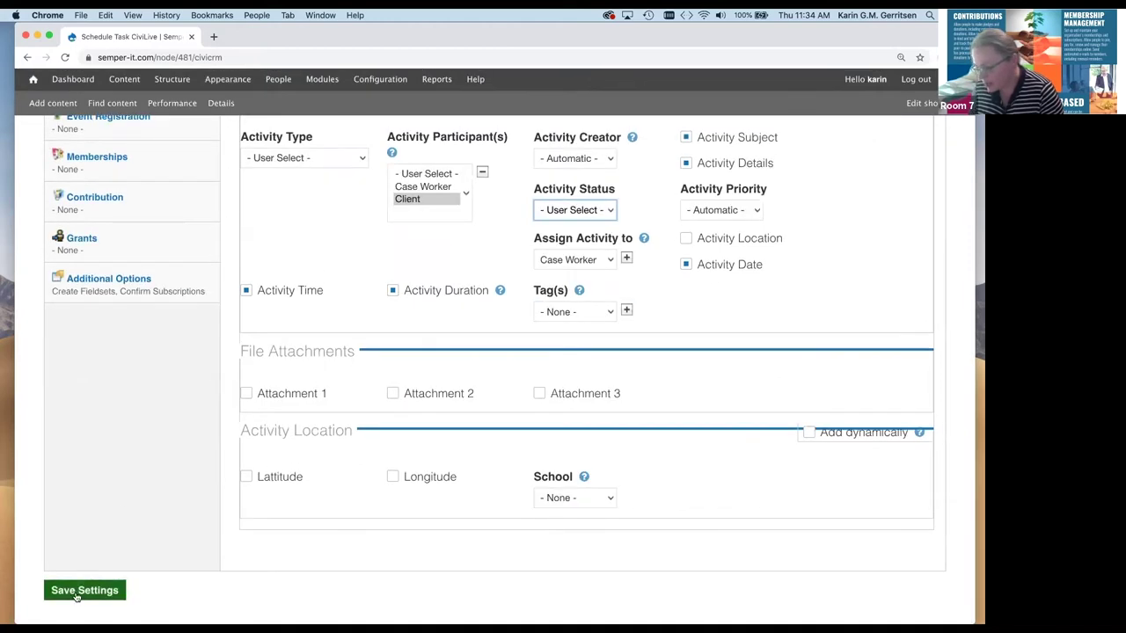
pyautogui.click(77, 594)
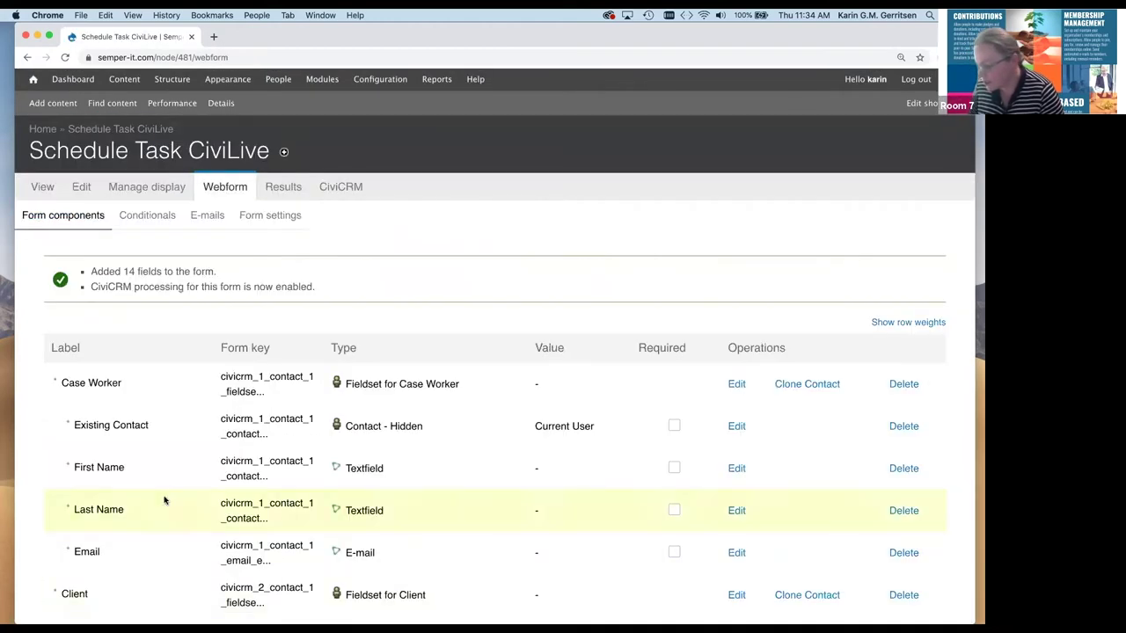
# Step: Look over the webform's component list and examine the Case Worker and Client sections of the displayed form
pyautogui.scroll(-3, 164, 499)
pyautogui.scroll(-4, 163, 499)
pyautogui.scroll(5, 164, 499)
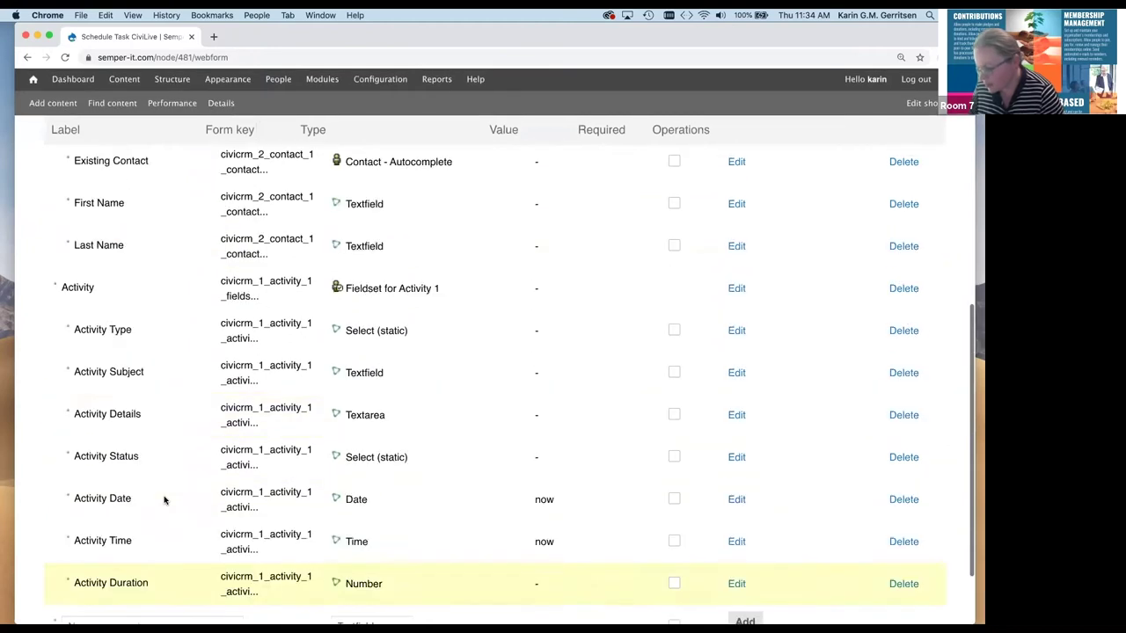
pyautogui.scroll(4, 163, 500)
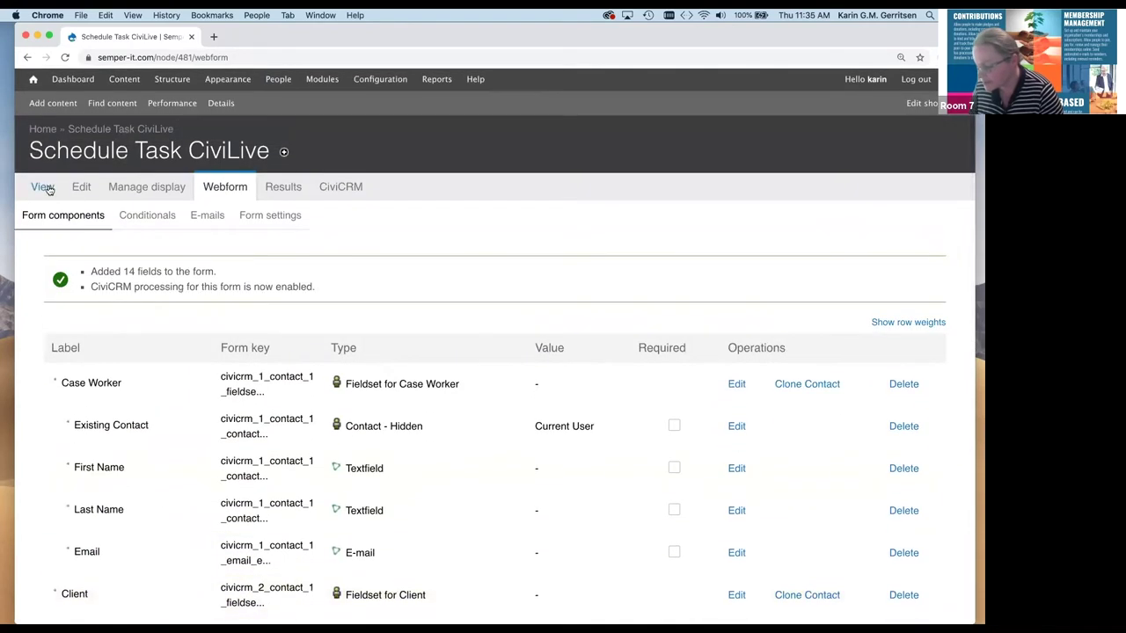
pyautogui.click(44, 189)
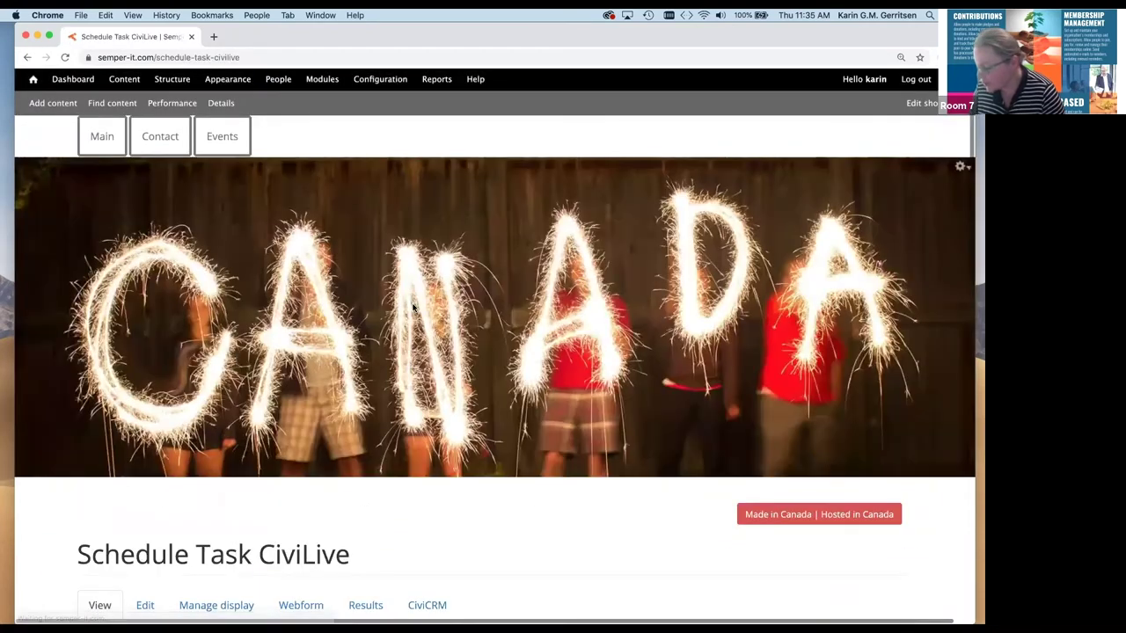
pyautogui.scroll(-3, 412, 307)
pyautogui.scroll(-3, 413, 308)
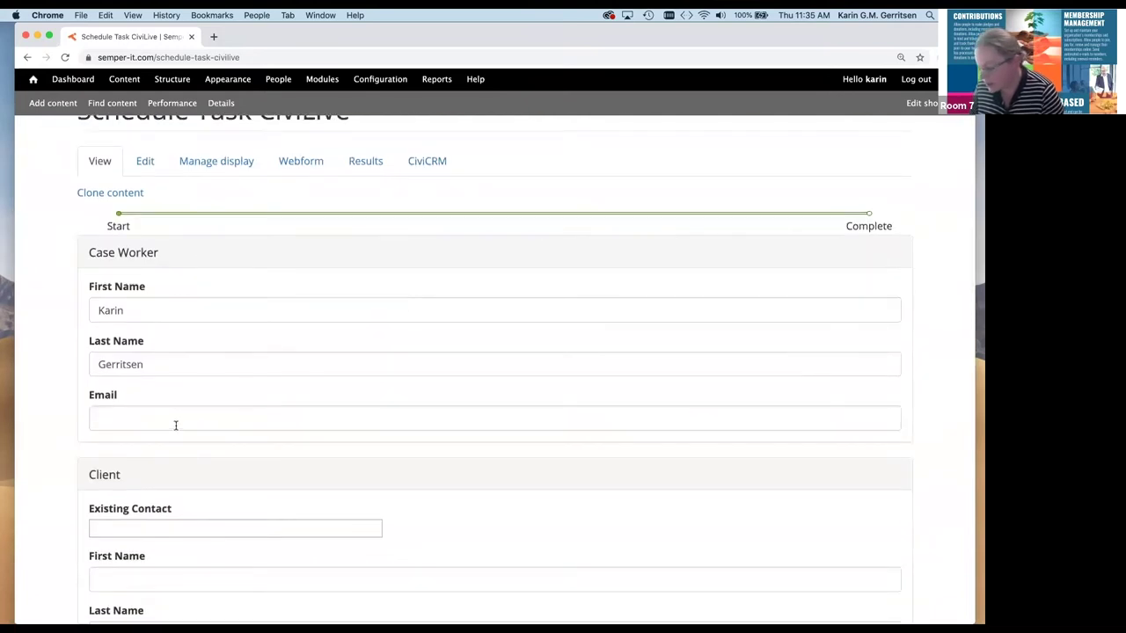
pyautogui.scroll(-6, 175, 425)
pyautogui.scroll(4, 176, 428)
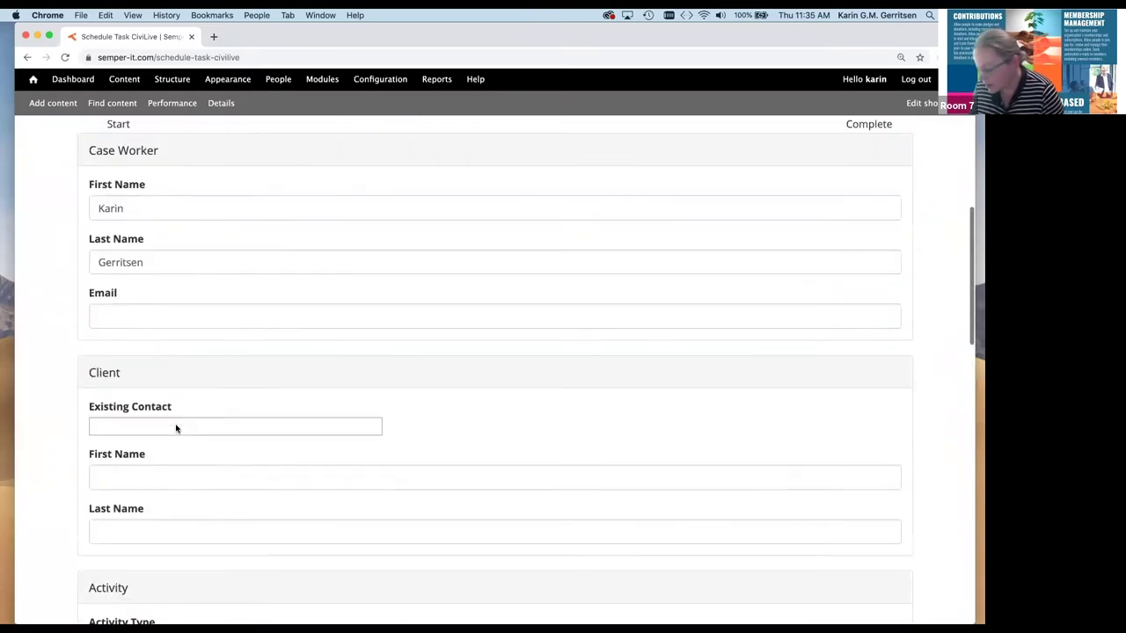
pyautogui.scroll(4, 176, 428)
pyautogui.scroll(-3, 294, 293)
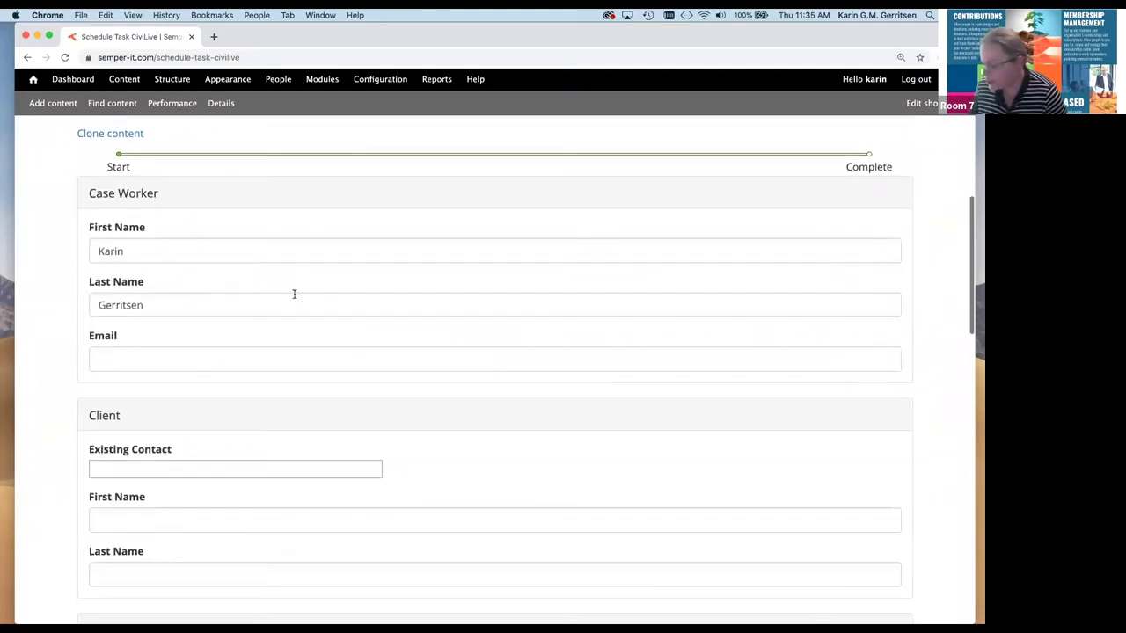
pyautogui.scroll(4, 294, 296)
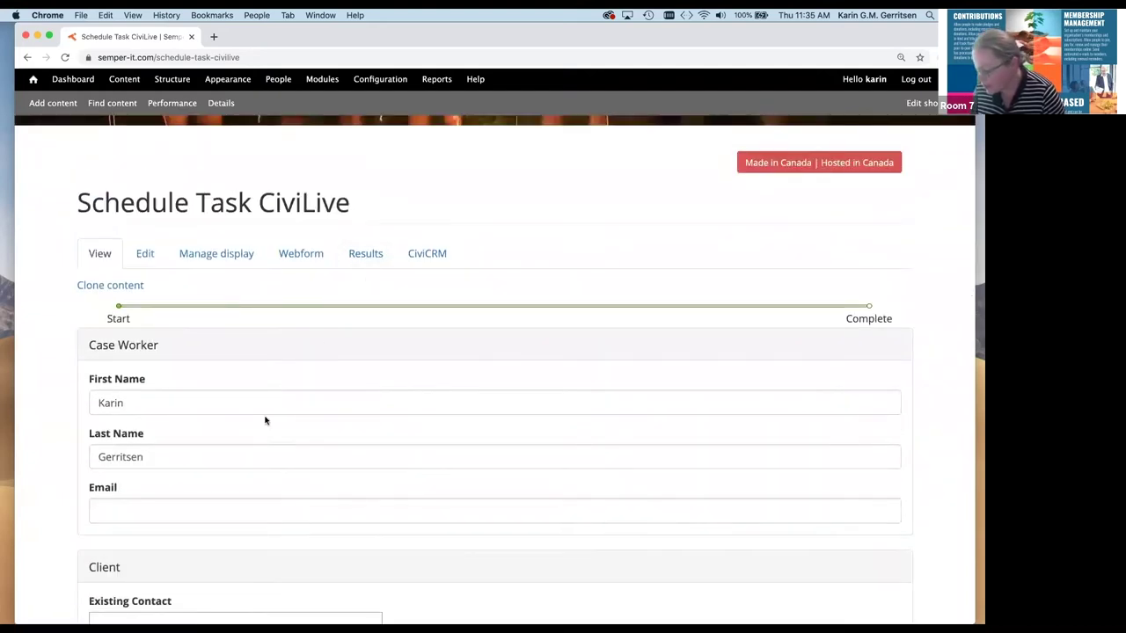
pyautogui.scroll(-8, 344, 356)
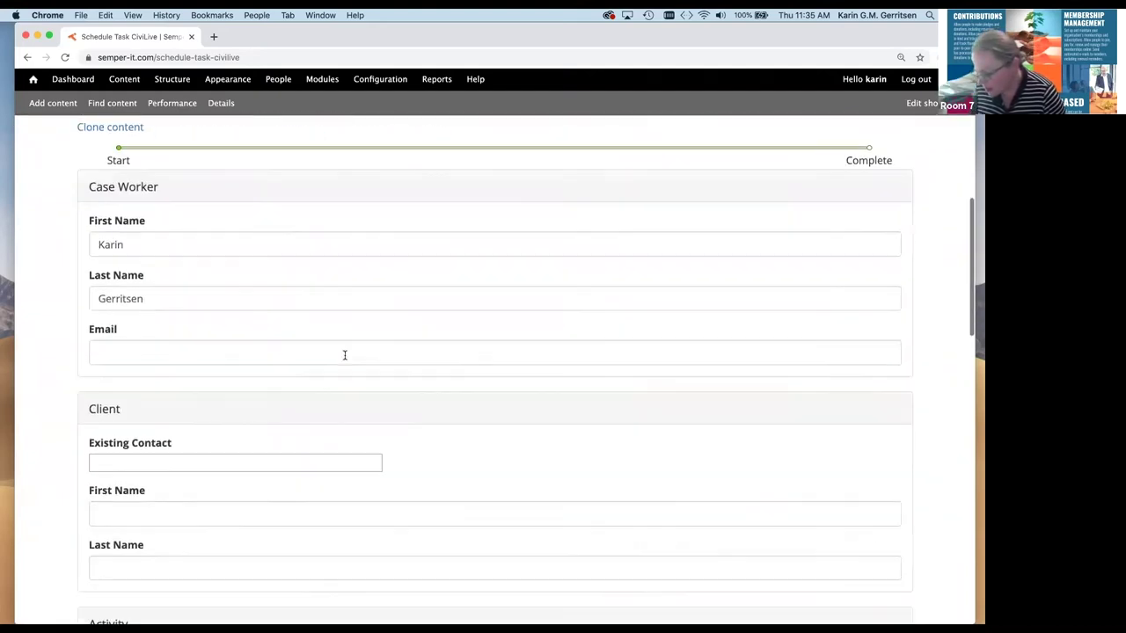
# Step: Try the Client section's Existing Contact lookup by searching for a client's first name and choosing the match
pyautogui.click(145, 272)
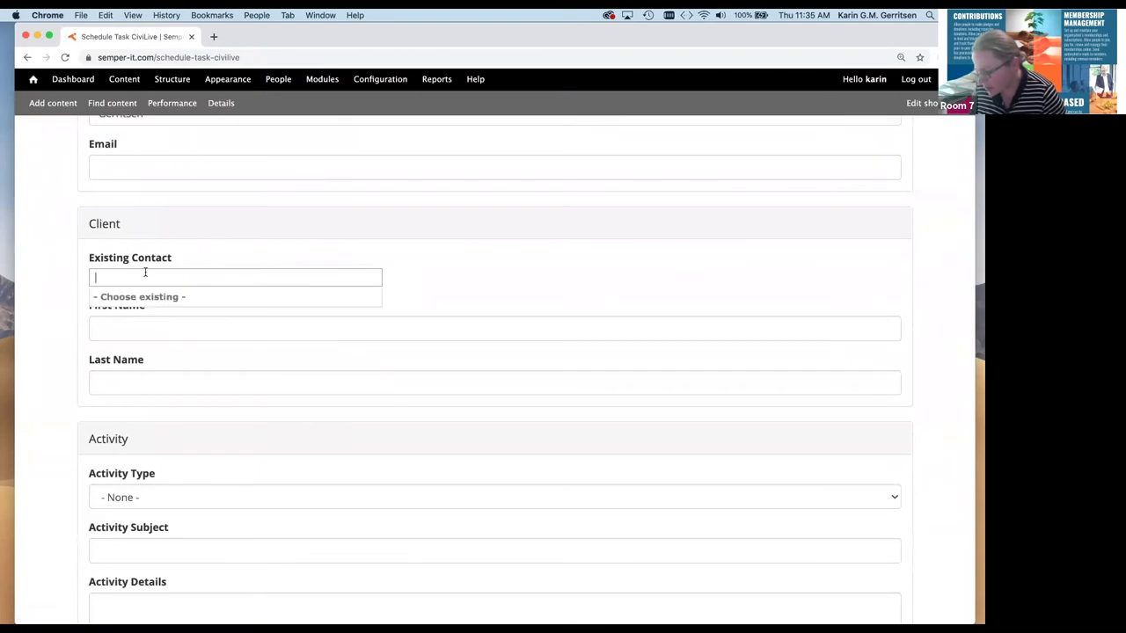
pyautogui.write('Robyn')
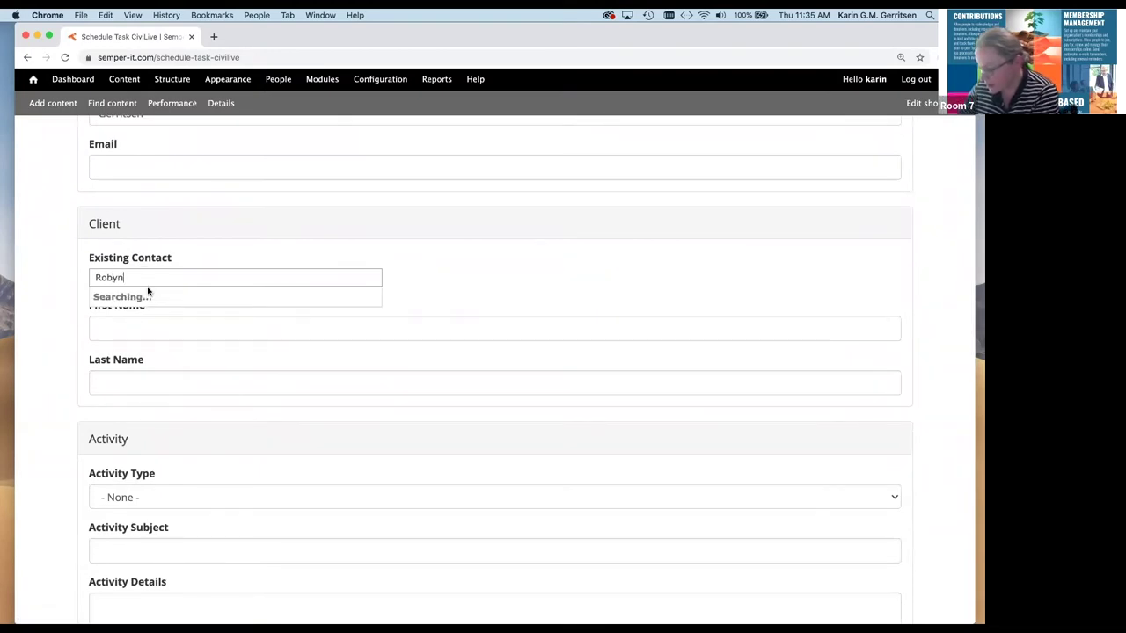
pyautogui.click(141, 297)
# Step: Check which choices the Activity Type field offers on the displayed form
pyautogui.scroll(-5, 236, 384)
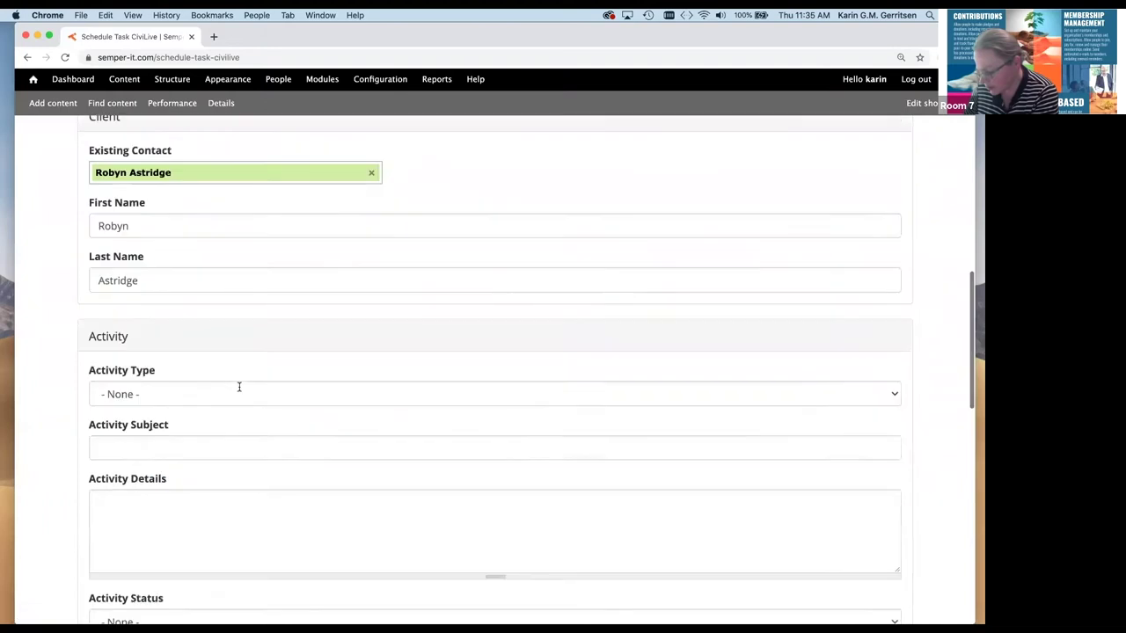
pyautogui.click(176, 309)
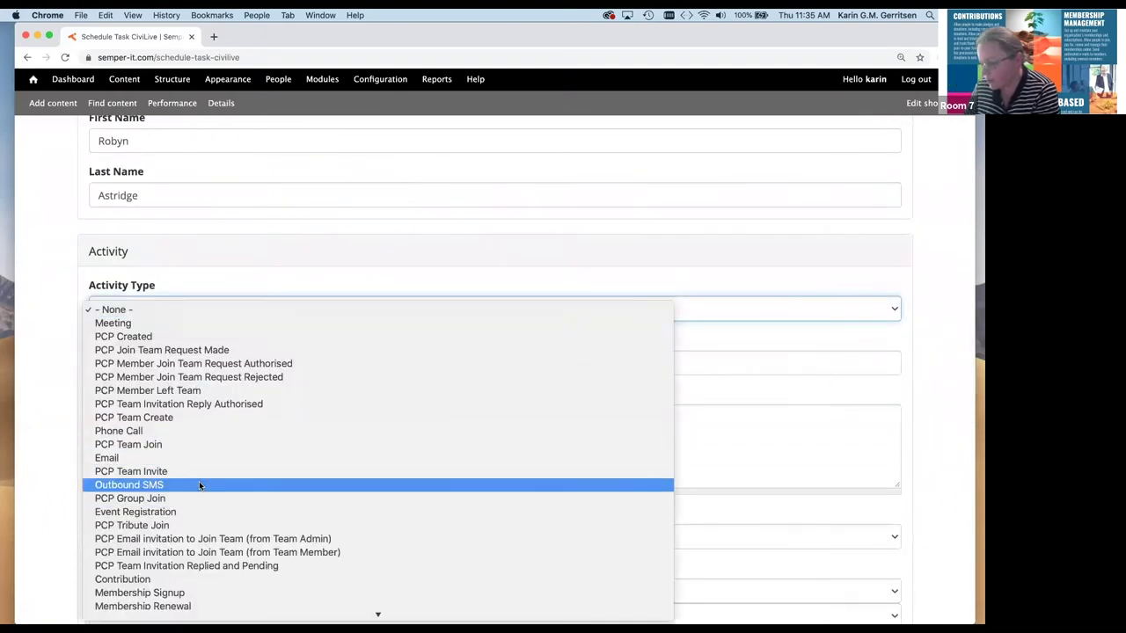
pyautogui.click(214, 284)
# Step: Open the webform's Activity Type component for editing and disable all of its static options
pyautogui.scroll(8, 215, 284)
pyautogui.scroll(8, 215, 284)
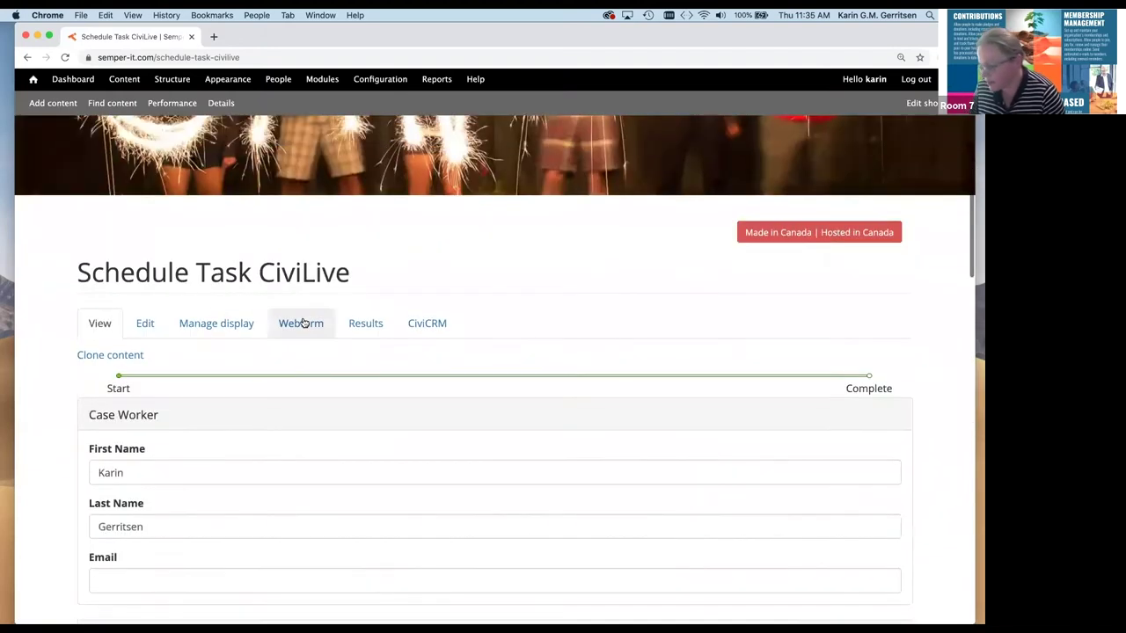
pyautogui.click(301, 323)
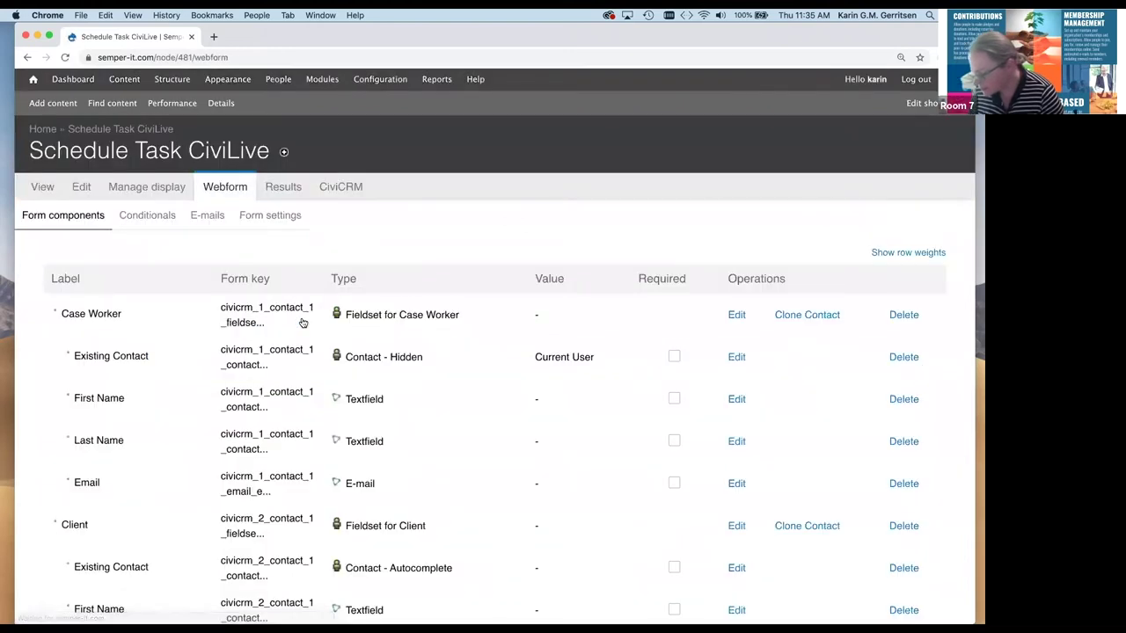
pyautogui.scroll(-2, 746, 299)
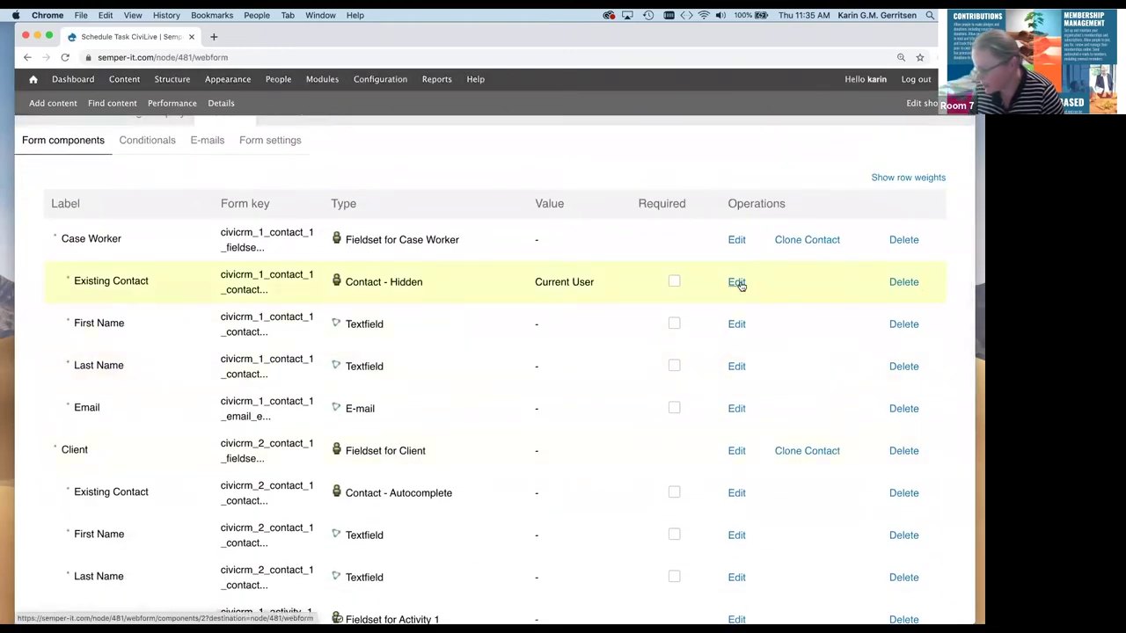
pyautogui.scroll(-1, 736, 283)
pyautogui.scroll(-7, 492, 378)
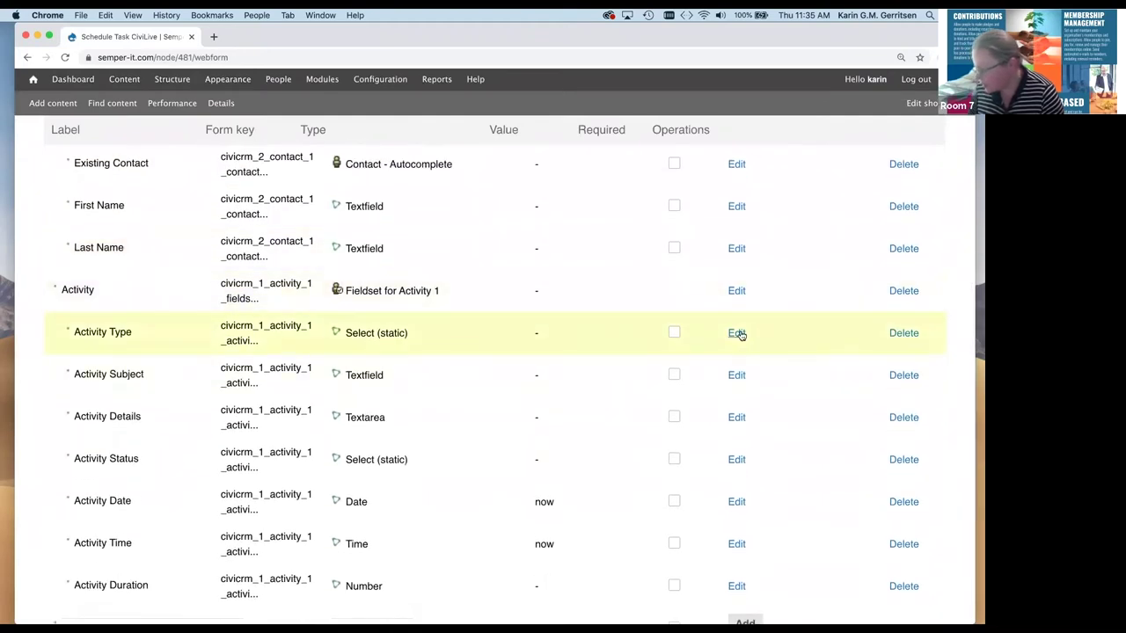
pyautogui.click(736, 332)
pyautogui.scroll(-7, 557, 334)
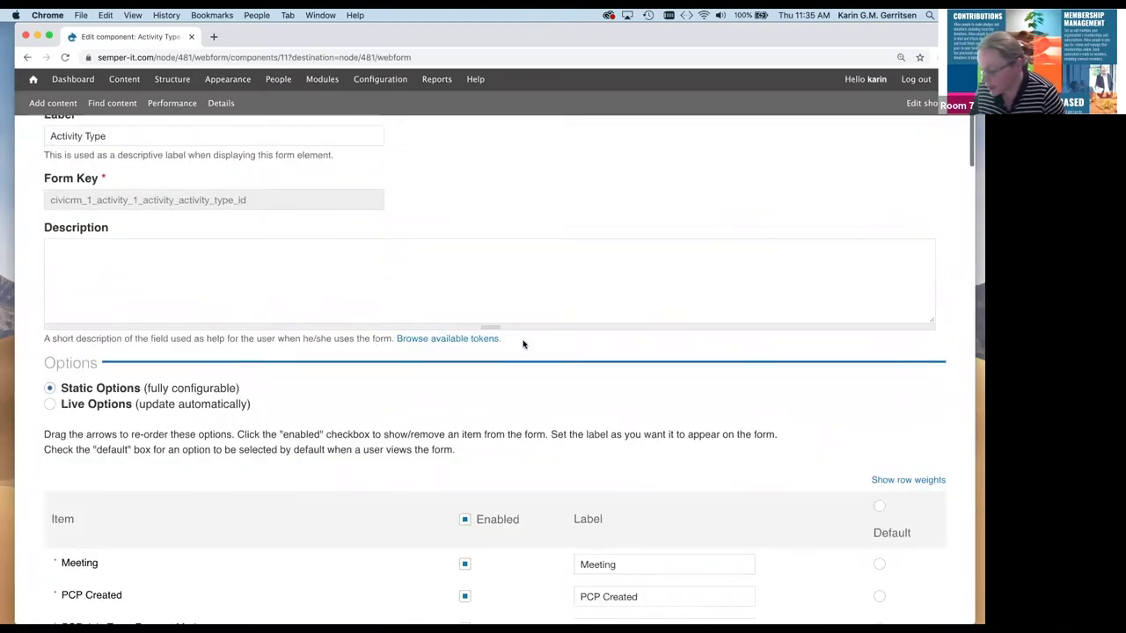
pyautogui.scroll(-1, 151, 342)
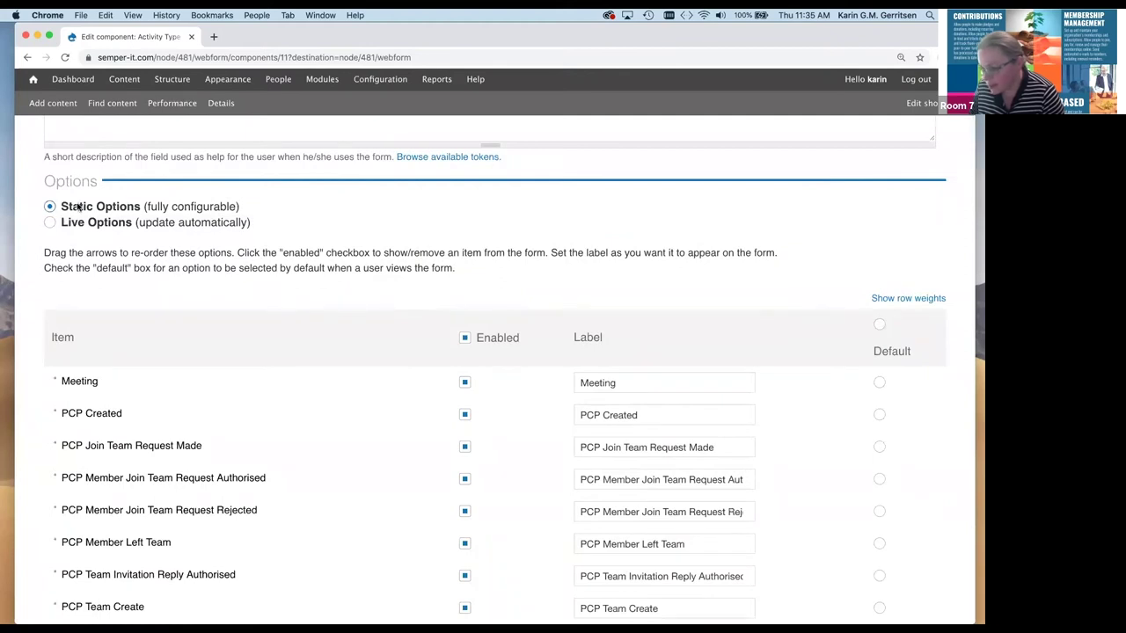
pyautogui.click(466, 338)
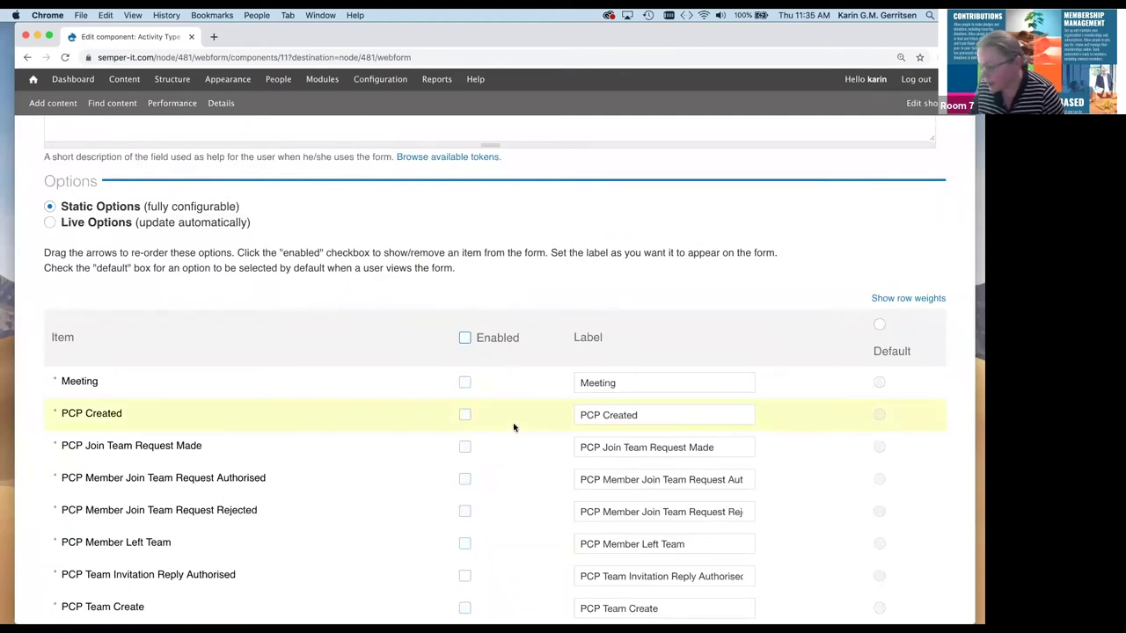
# Step: Enable only the Medical Intervention and Dental Filling options of the Activity Type component and save it
pyautogui.scroll(-20, 514, 424)
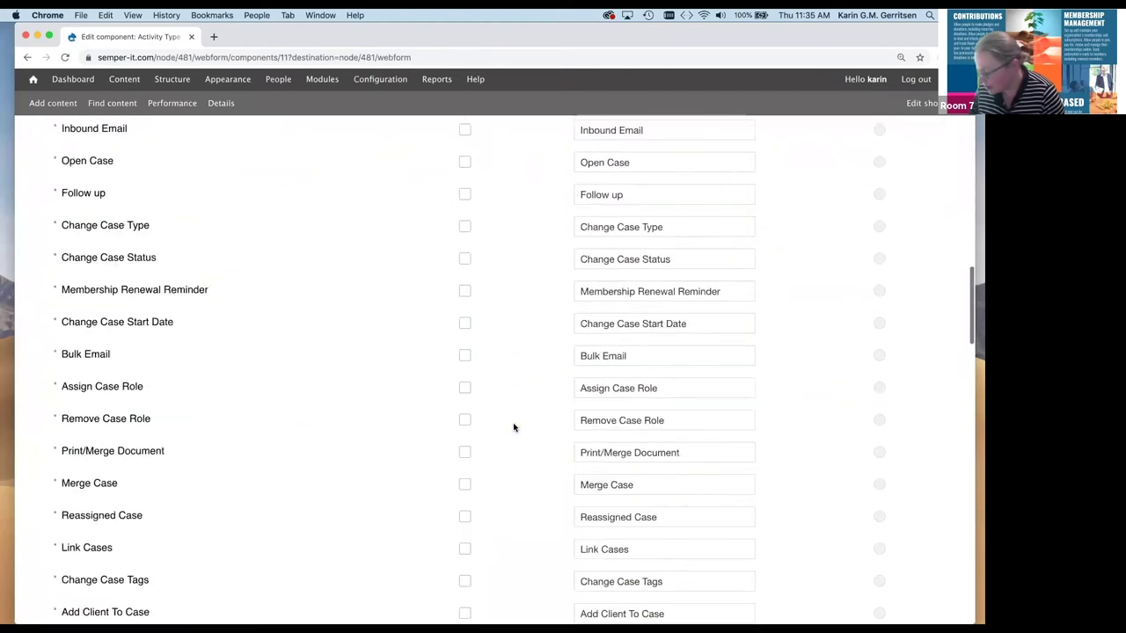
pyautogui.scroll(7, 512, 420)
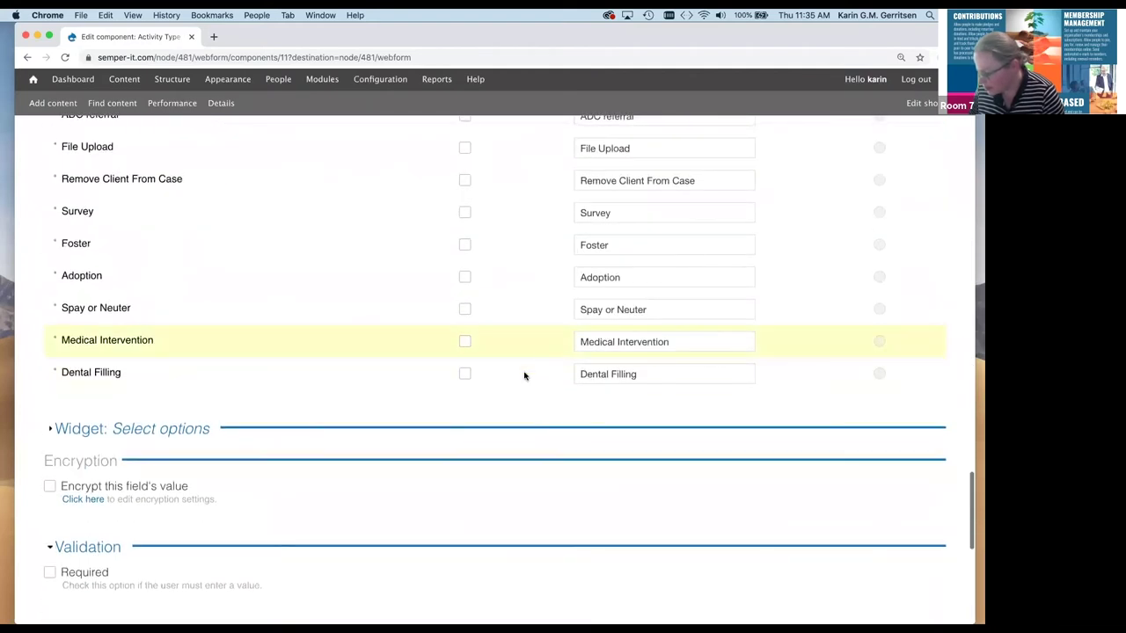
pyautogui.click(465, 342)
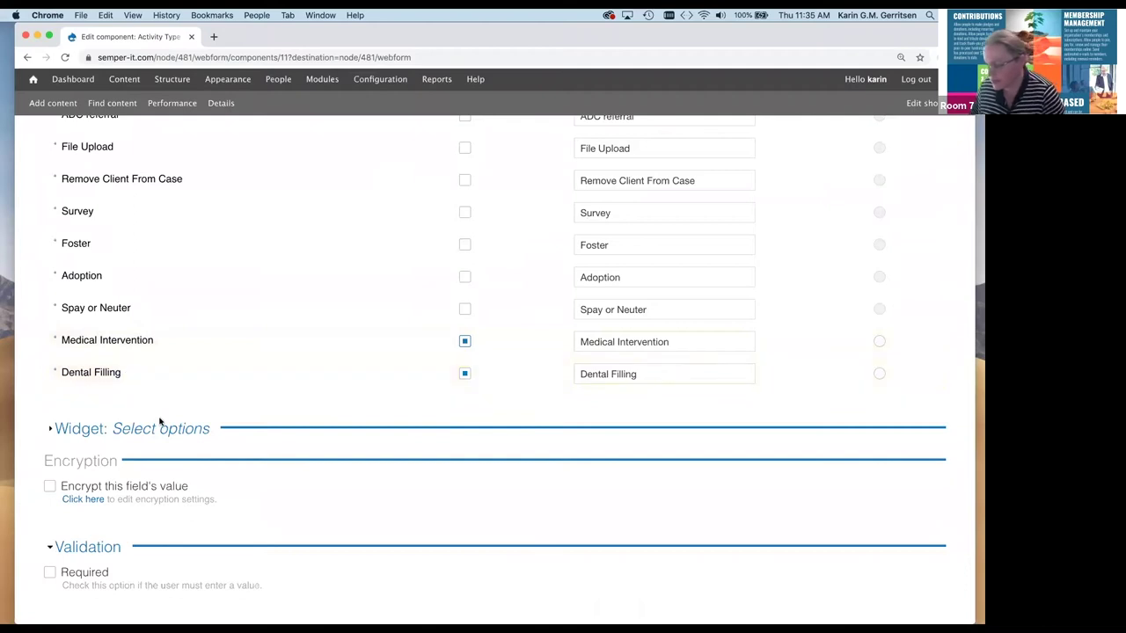
pyautogui.scroll(-10, 159, 422)
pyautogui.click(95, 570)
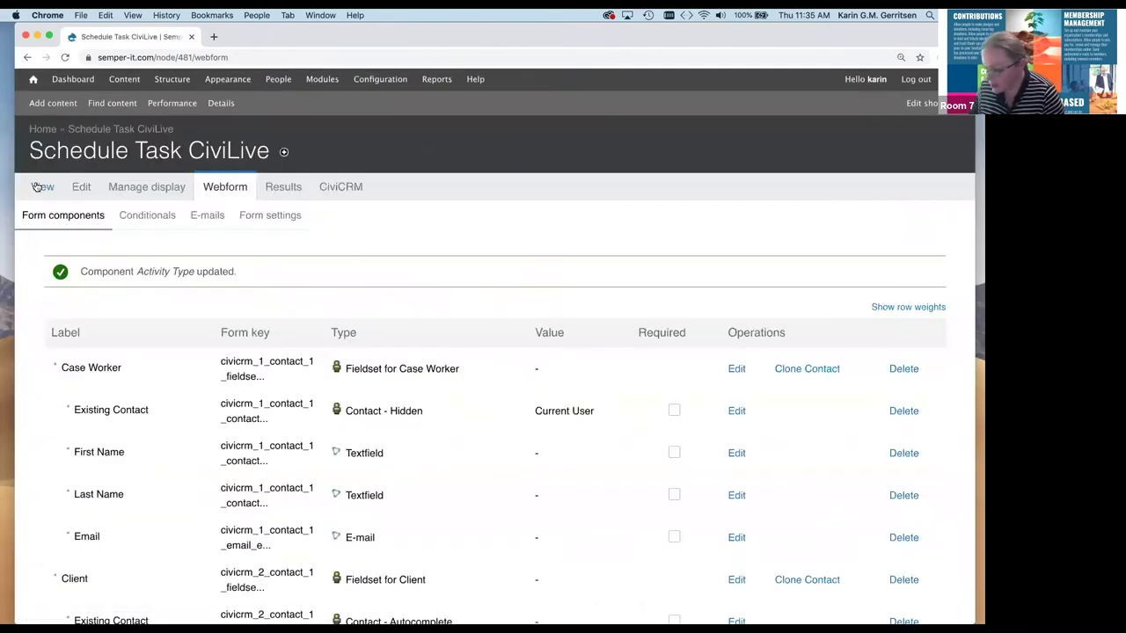
# Step: View the form again and check the choices offered for Activity Type and Activity Status
pyautogui.click(35, 186)
pyautogui.scroll(-3, 248, 361)
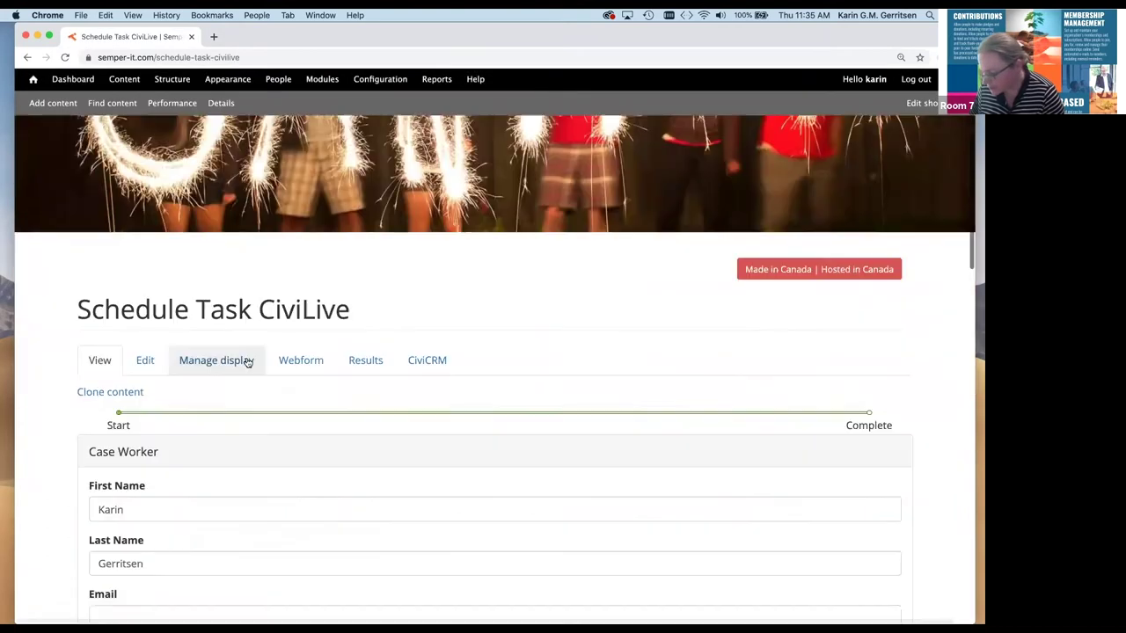
pyautogui.scroll(-8, 247, 359)
pyautogui.click(219, 320)
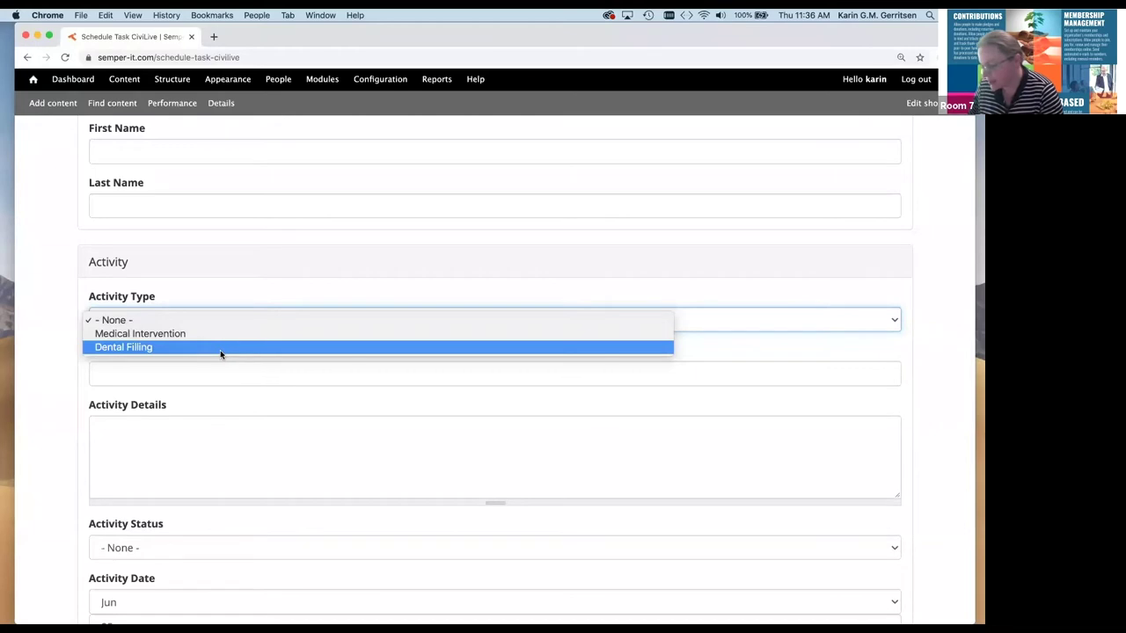
pyautogui.click(58, 353)
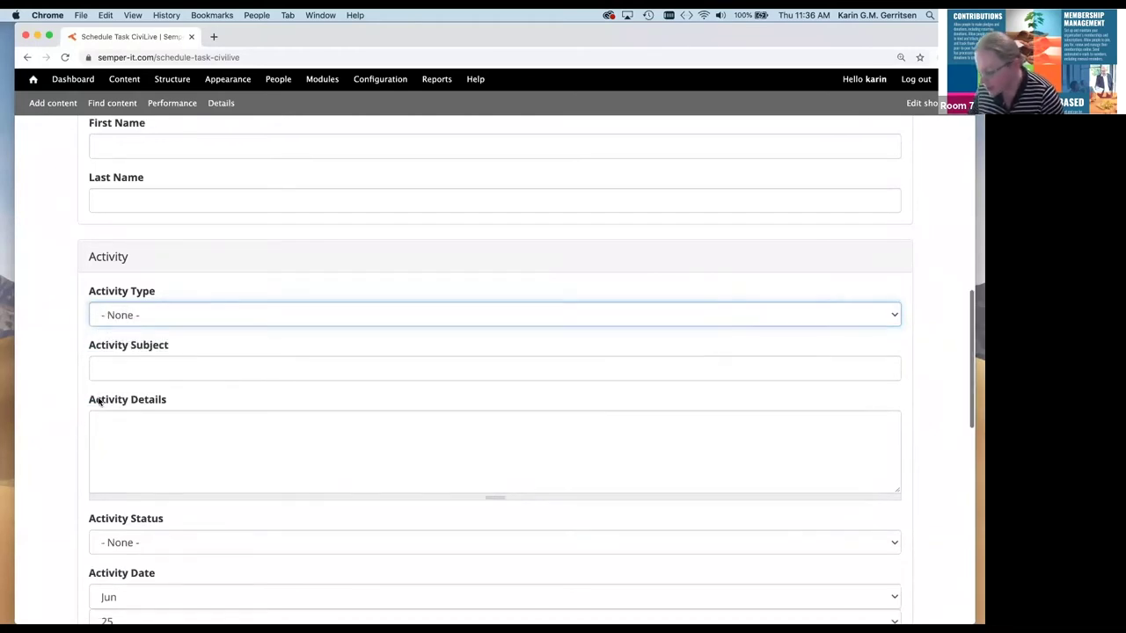
pyautogui.scroll(-3, 98, 401)
pyautogui.rightClick(135, 417)
pyautogui.click(133, 417)
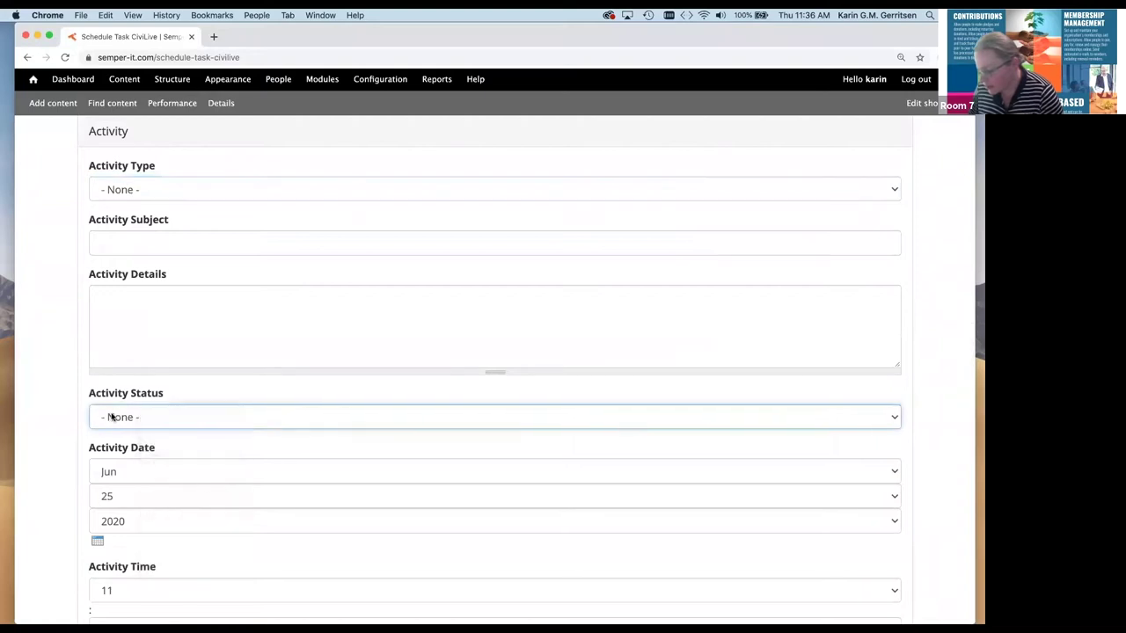
# Step: Check the Activity Status choices on the form and open the webform's Activity Status component for editing
pyautogui.click(114, 416)
pyautogui.click(62, 464)
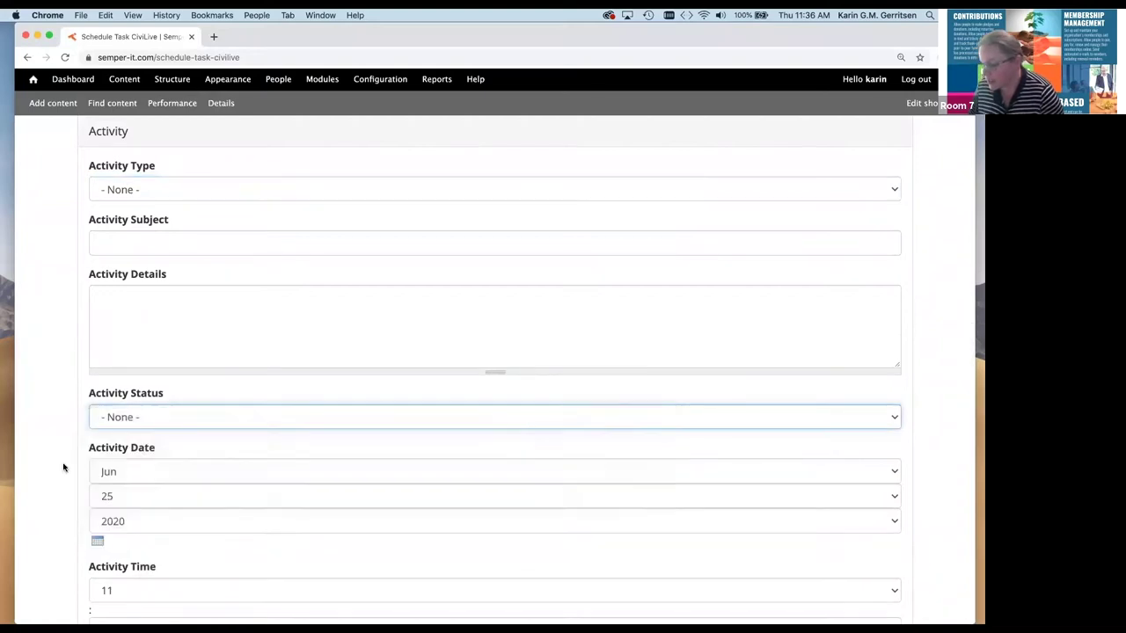
pyautogui.scroll(10, 62, 464)
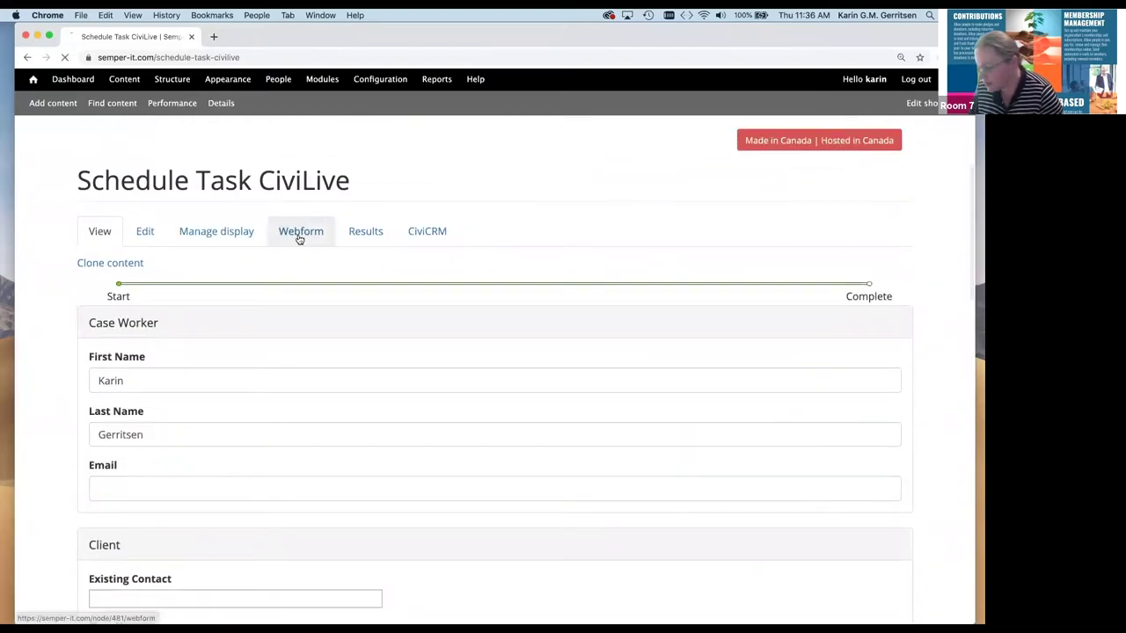
pyautogui.click(296, 235)
pyautogui.scroll(-10, 316, 402)
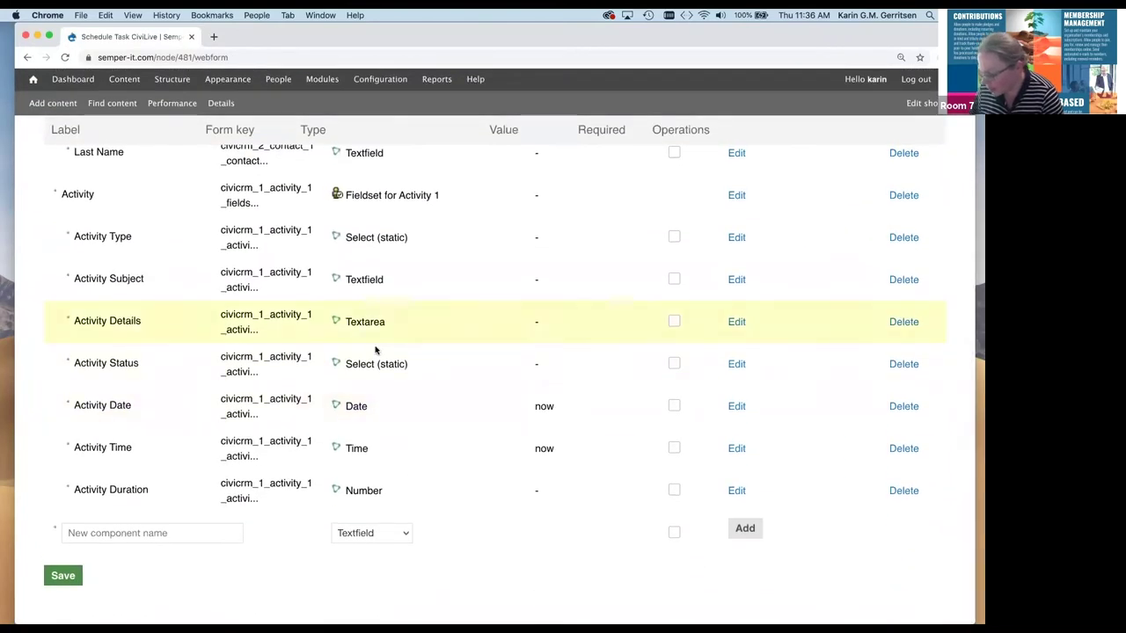
pyautogui.click(737, 364)
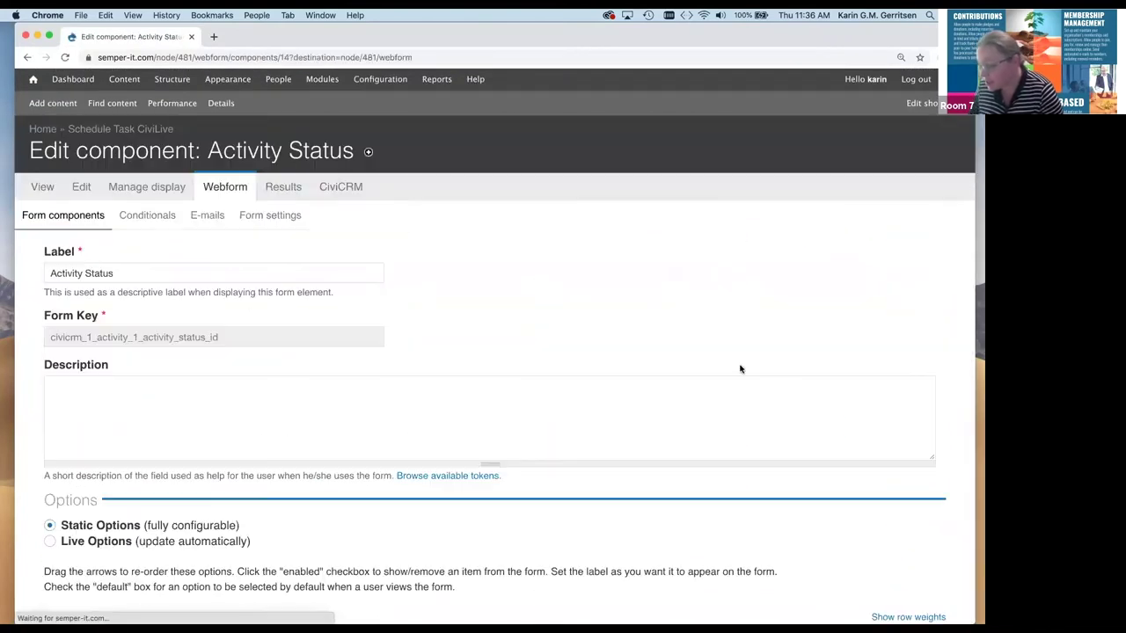
# Step: Enable only the Scheduled and Completed options of Activity Status, make Scheduled the default, and save the component
pyautogui.scroll(-6, 303, 407)
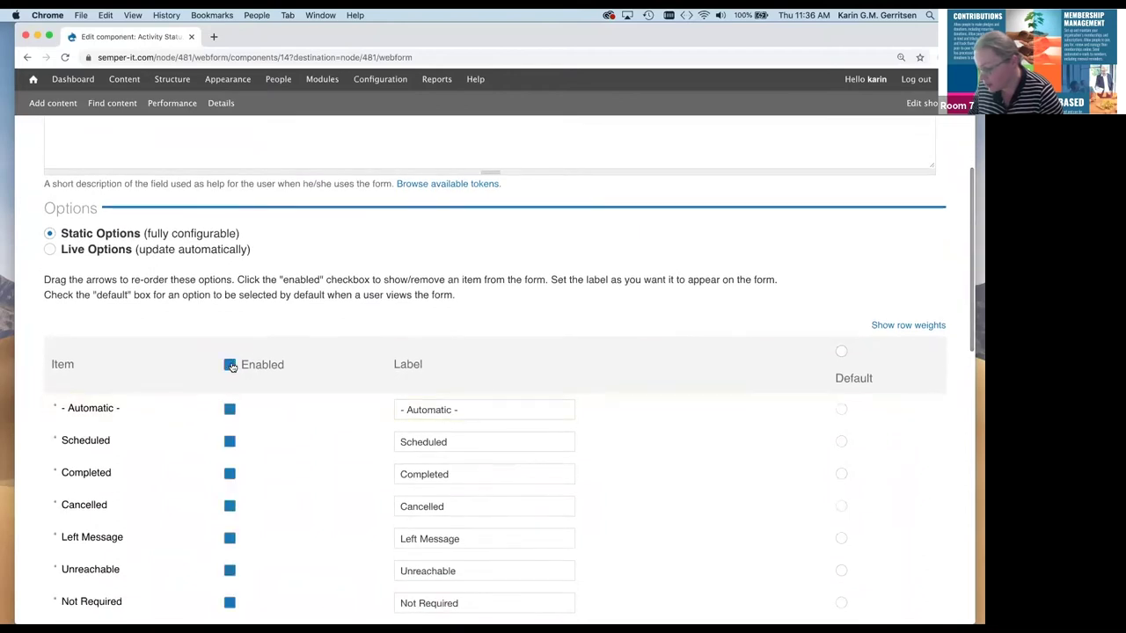
pyautogui.click(230, 365)
pyautogui.scroll(-3, 296, 475)
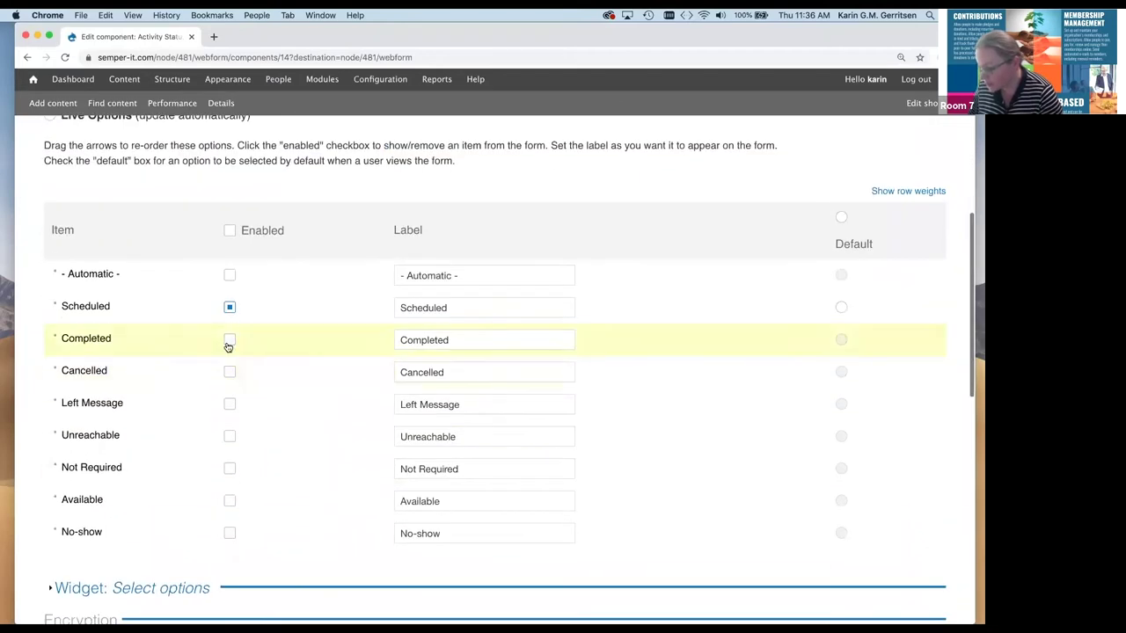
pyautogui.click(229, 340)
pyautogui.click(841, 308)
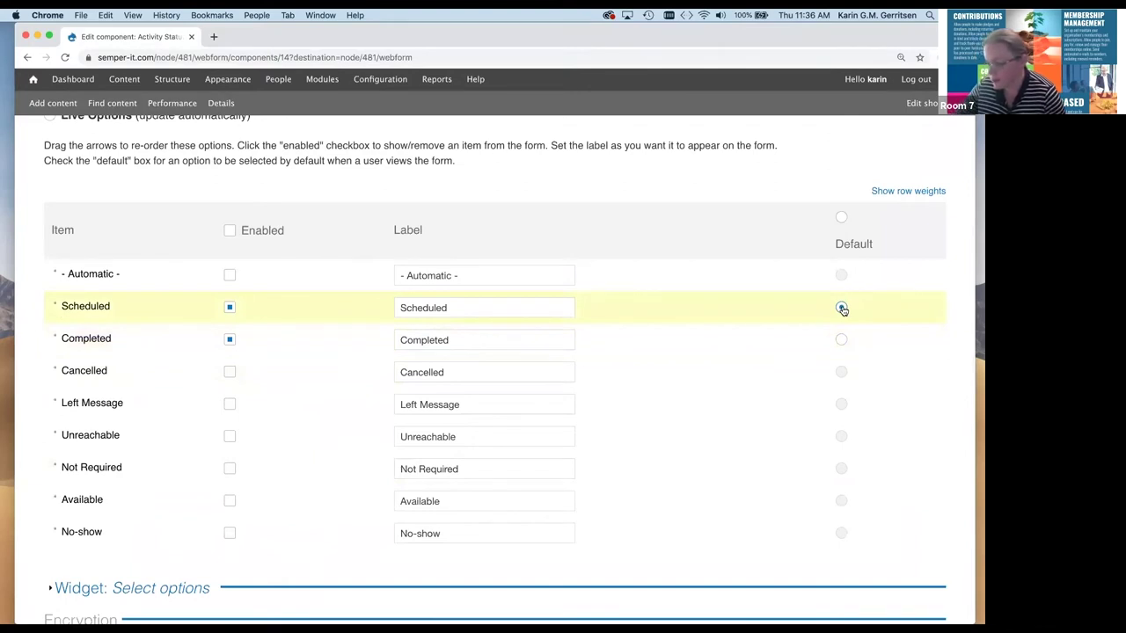
pyautogui.scroll(-10, 217, 375)
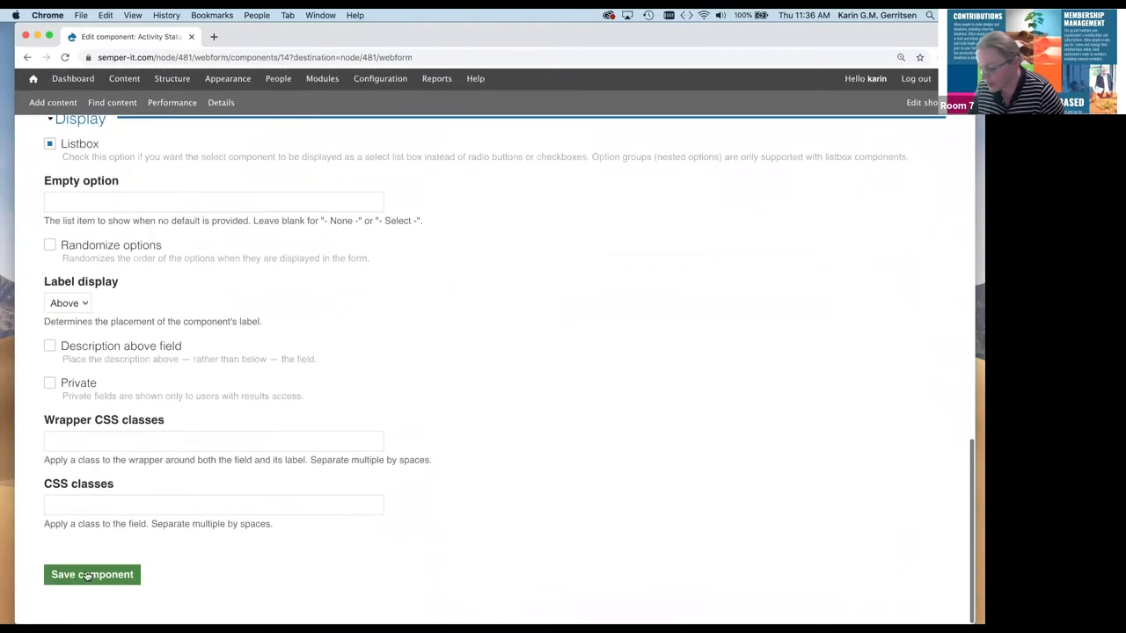
pyautogui.click(92, 568)
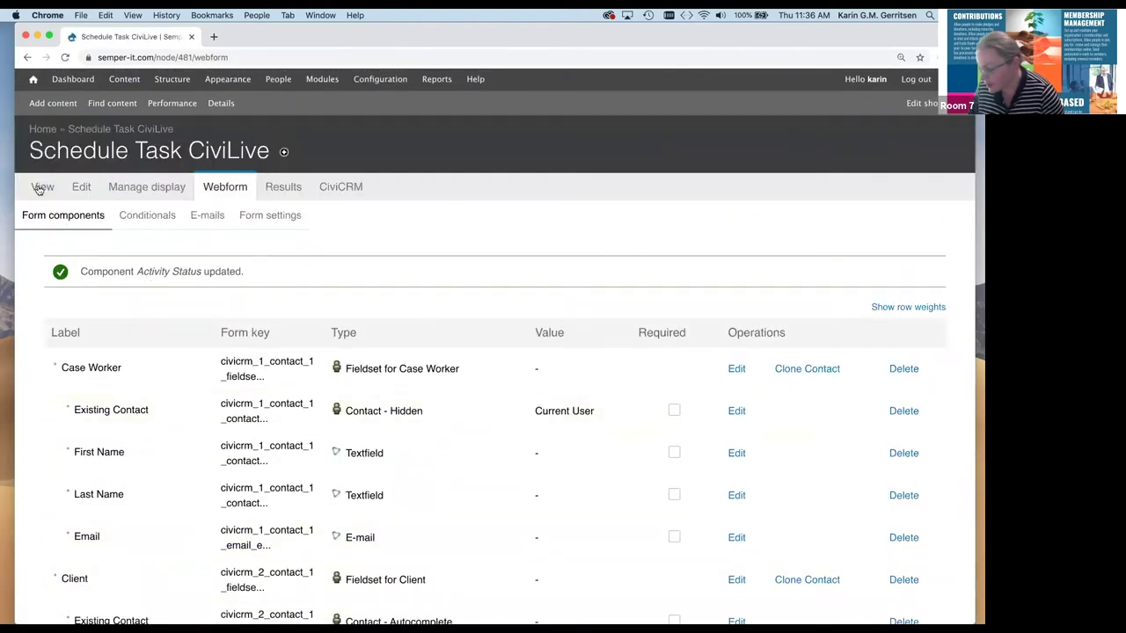
# Step: View the form and check the default selected for Activity Status and the layout of the contact fields
pyautogui.click(38, 187)
pyautogui.scroll(-5, 244, 389)
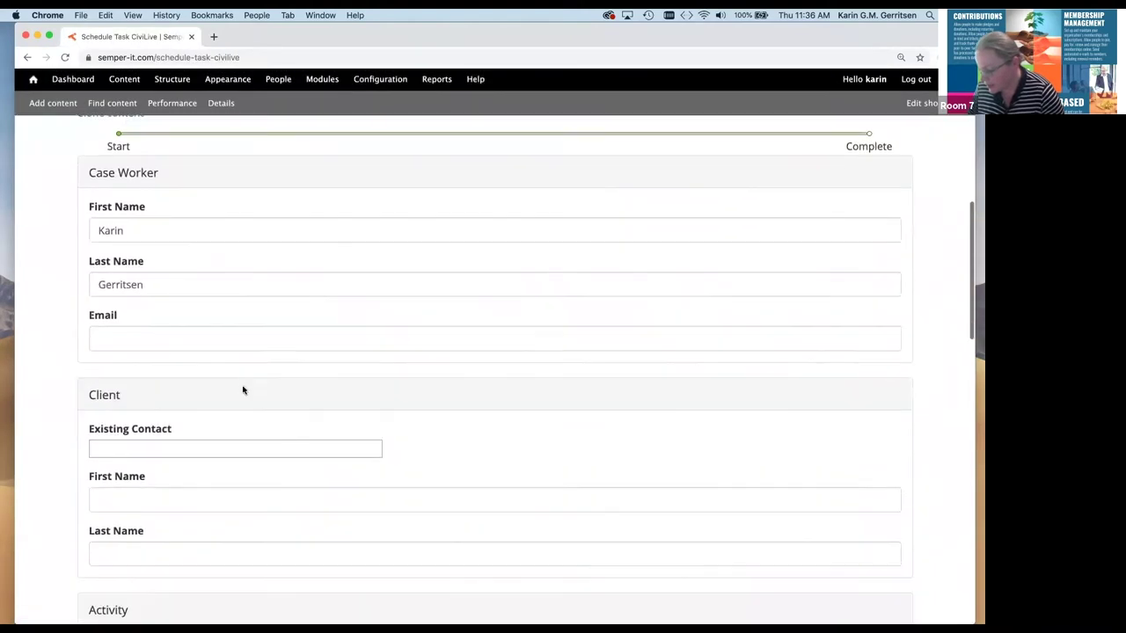
pyautogui.scroll(-8, 244, 389)
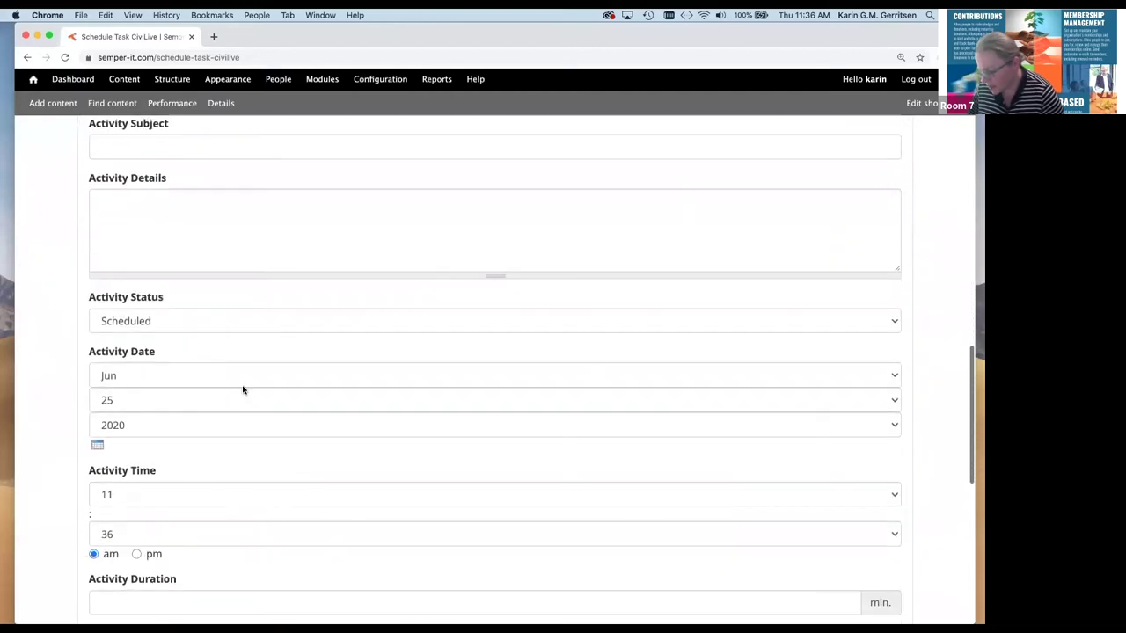
pyautogui.scroll(-2, 233, 413)
pyautogui.scroll(7, 207, 455)
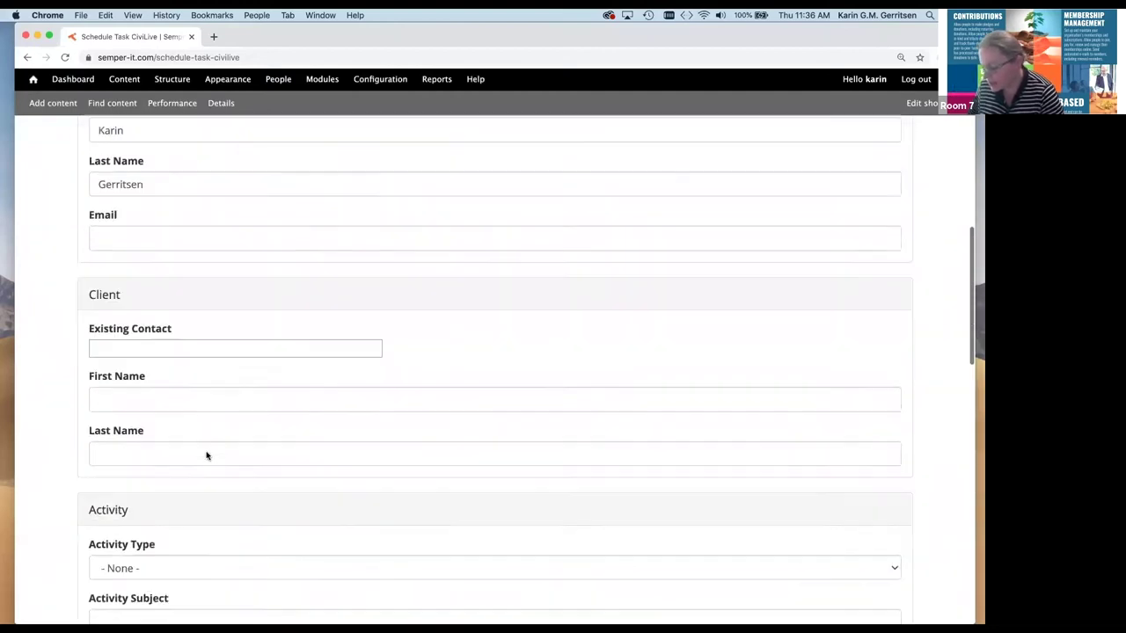
pyautogui.scroll(3, 207, 455)
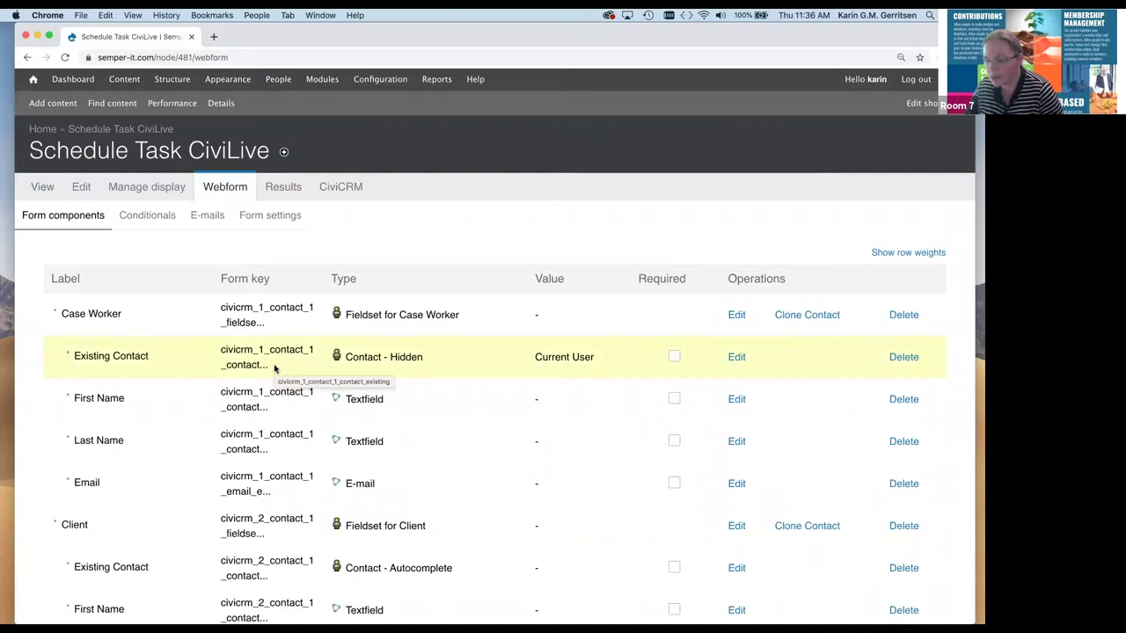
# Step: Add a new webform component named LayoutBox of type Layout Box
pyautogui.scroll(-10, 274, 369)
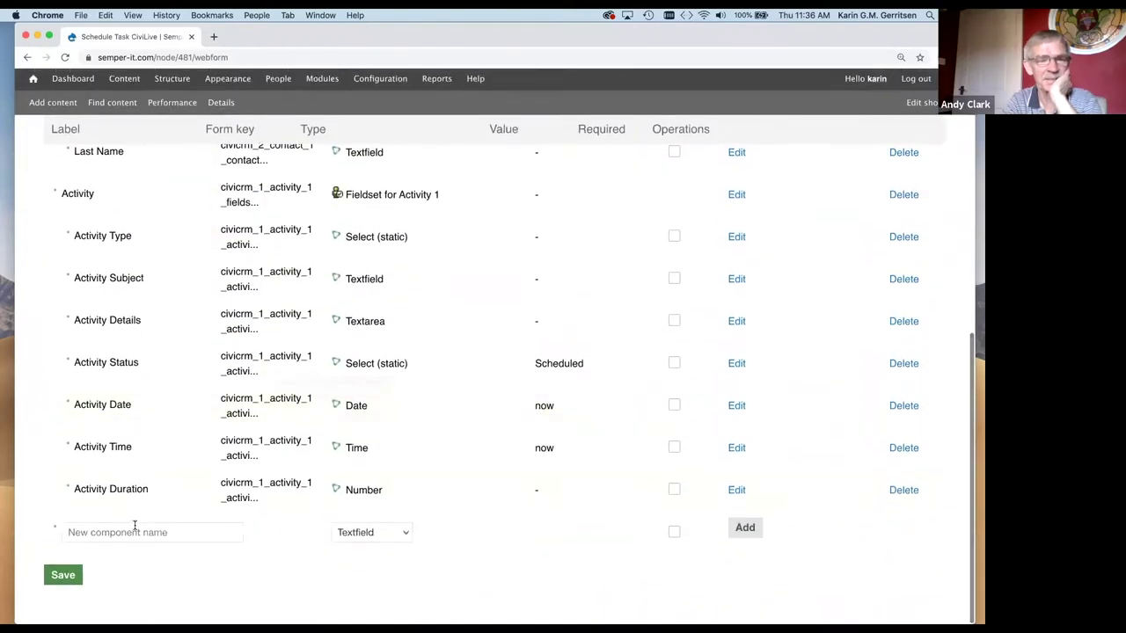
pyautogui.click(133, 532)
pyautogui.write('C')
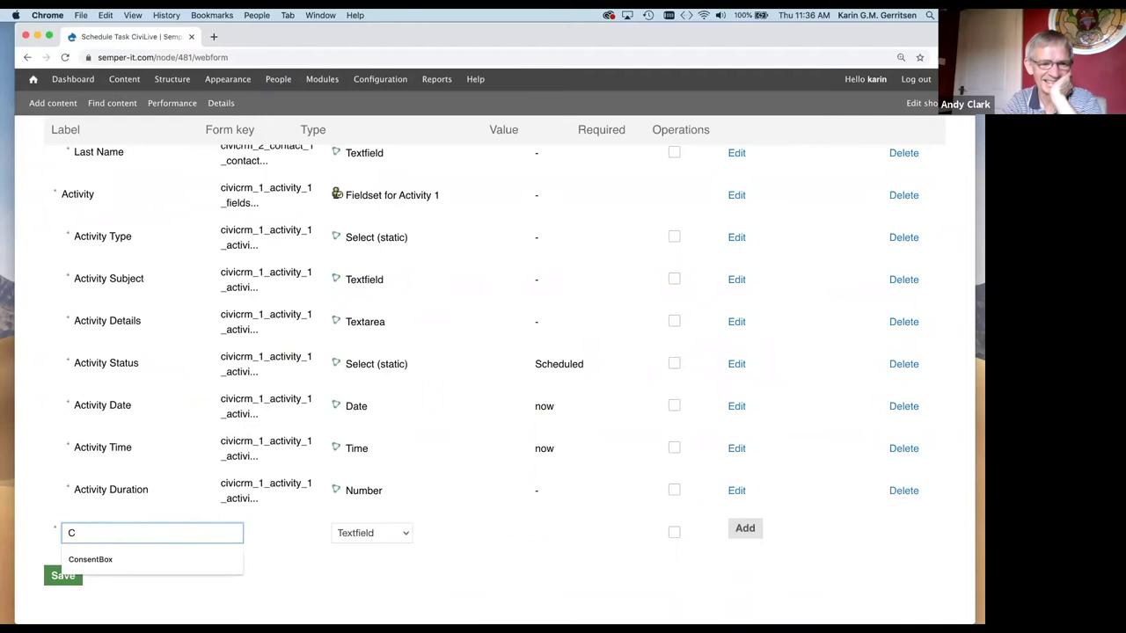
pyautogui.write('on')
pyautogui.press('BackSpace')
pyautogui.press('BackSpace')
pyautogui.press('BackSpace')
pyautogui.write('LayoutBox')
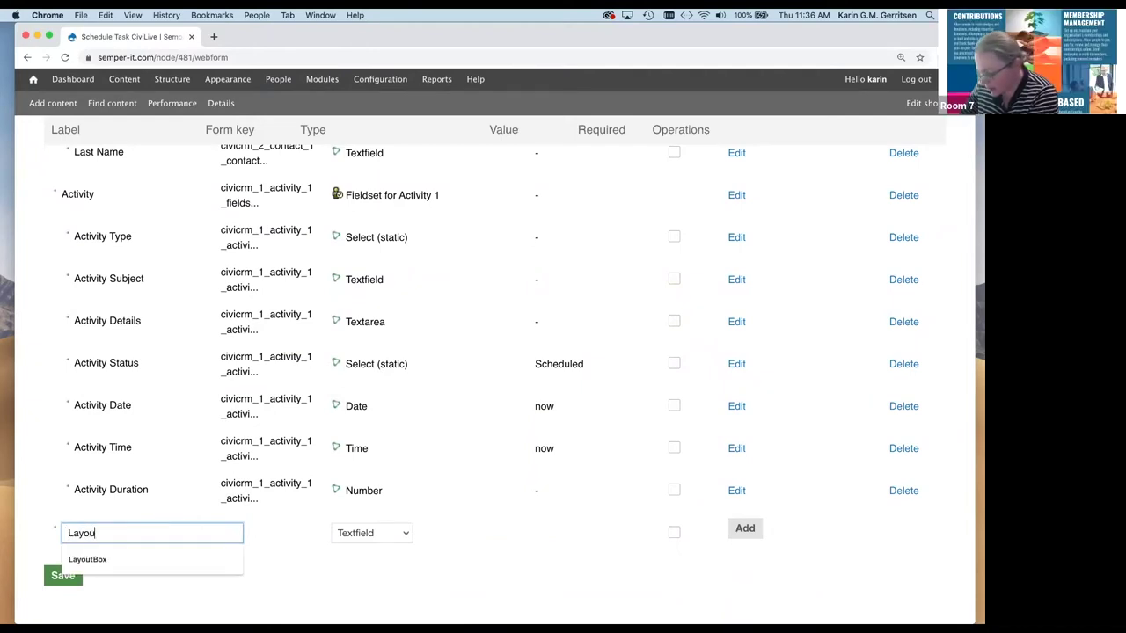
pyautogui.click(133, 552)
pyautogui.click(367, 533)
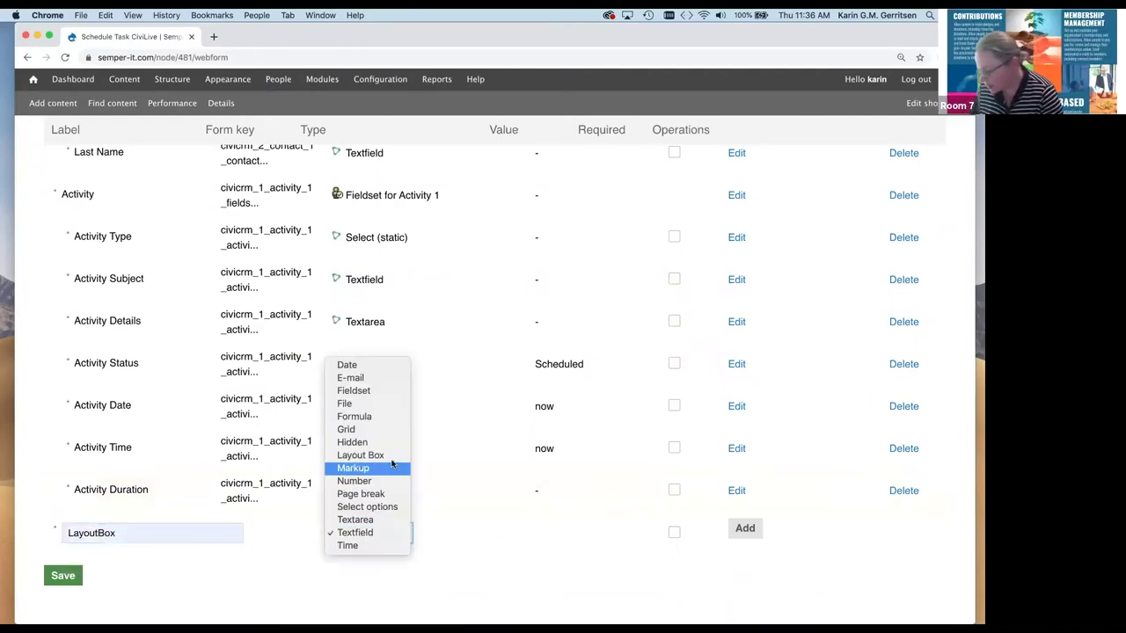
pyautogui.click(392, 458)
pyautogui.click(744, 529)
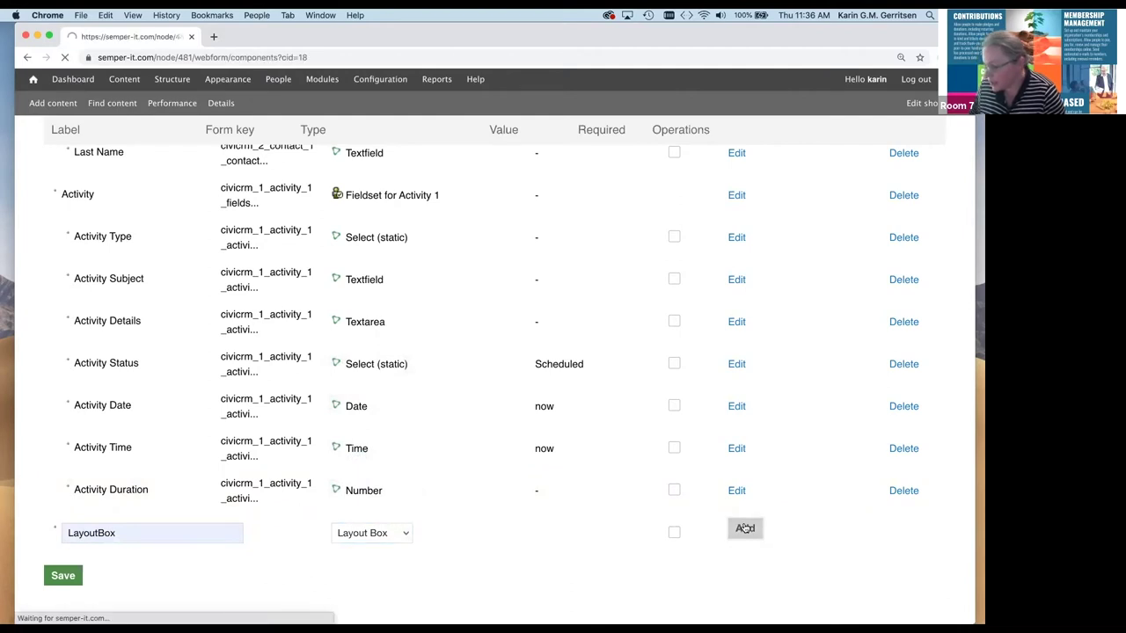
# Step: Move the layoutbox component to the beginning of the component list, above the Case Worker fieldset
pyautogui.scroll(-10, 744, 527)
pyautogui.moveTo(56, 487); pyautogui.dragTo(67, 421)
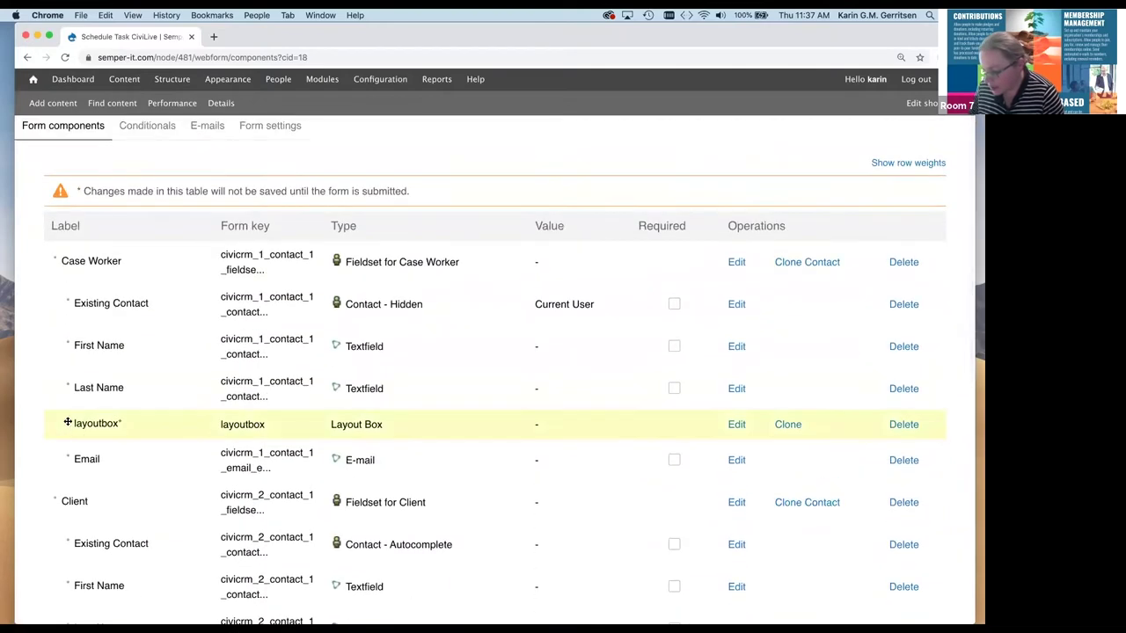
pyautogui.moveTo(36, 249); pyautogui.dragTo(46, 264)
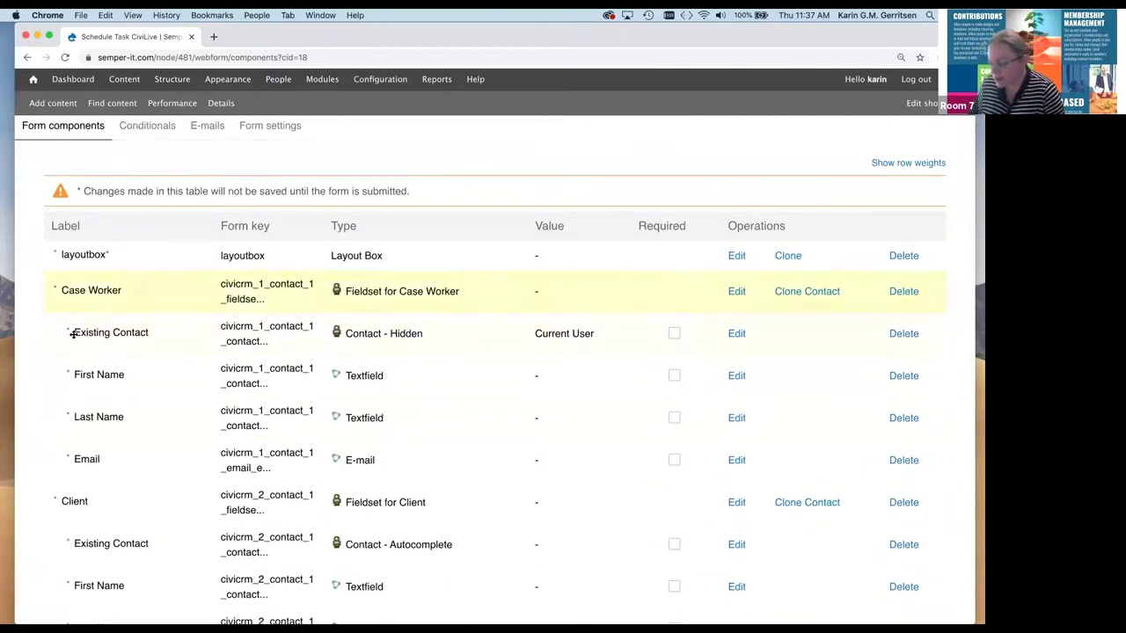
# Step: Nest the case worker's Existing Contact, First Name, Last Name and Email components under the layoutbox and save the component order
pyautogui.moveTo(70, 374); pyautogui.dragTo(69, 292)
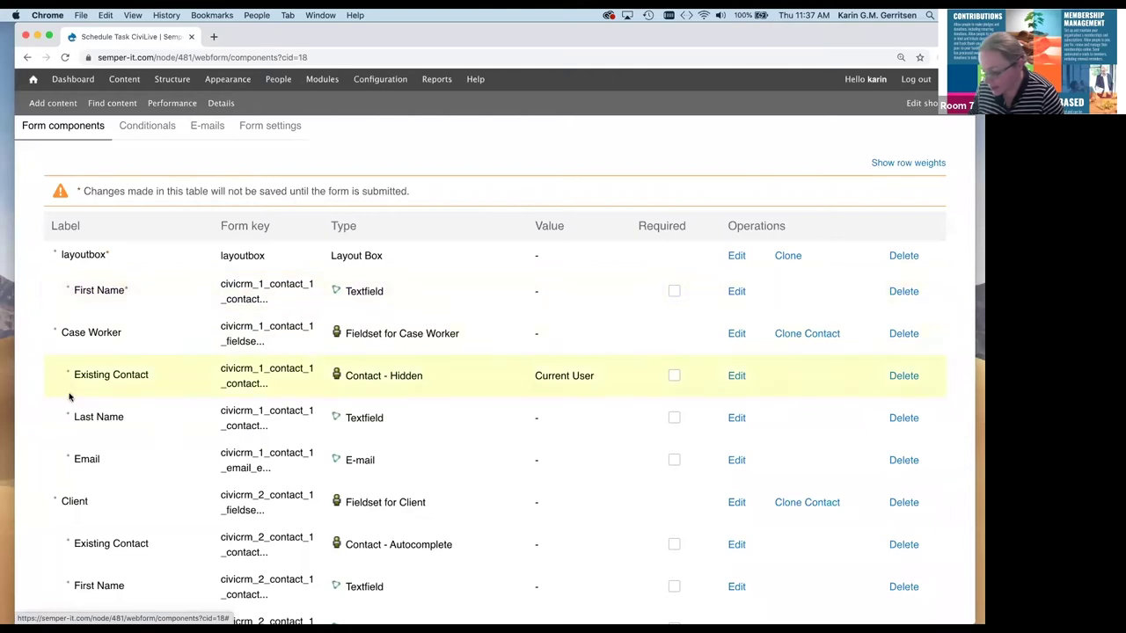
pyautogui.moveTo(67, 415); pyautogui.dragTo(66, 335)
pyautogui.moveTo(68, 458); pyautogui.dragTo(68, 380)
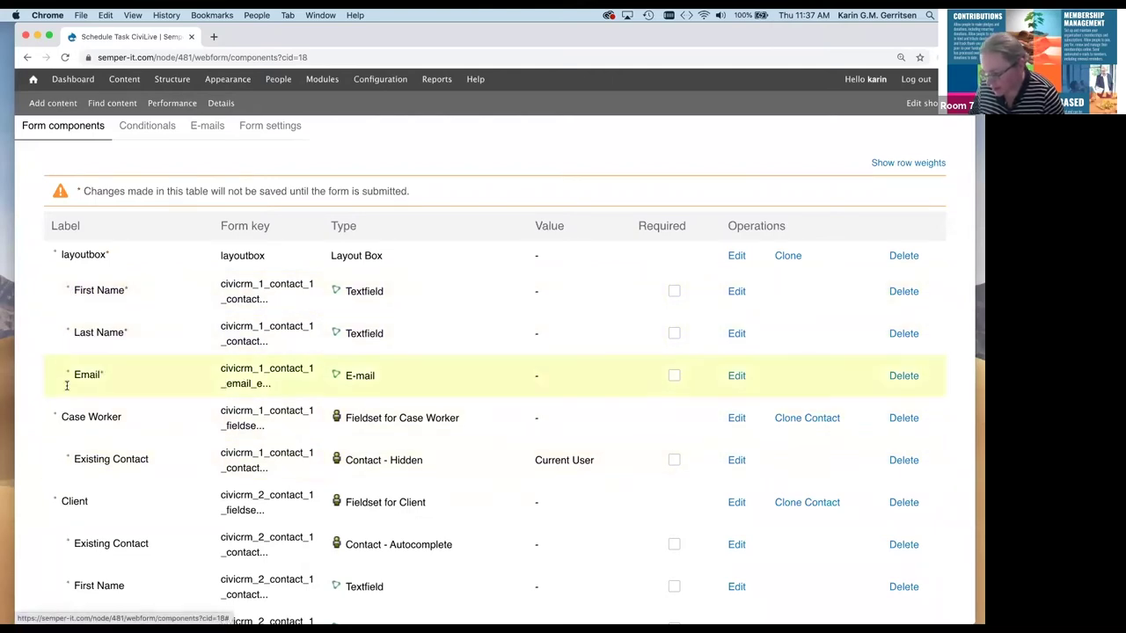
pyautogui.scroll(-2, 69, 463)
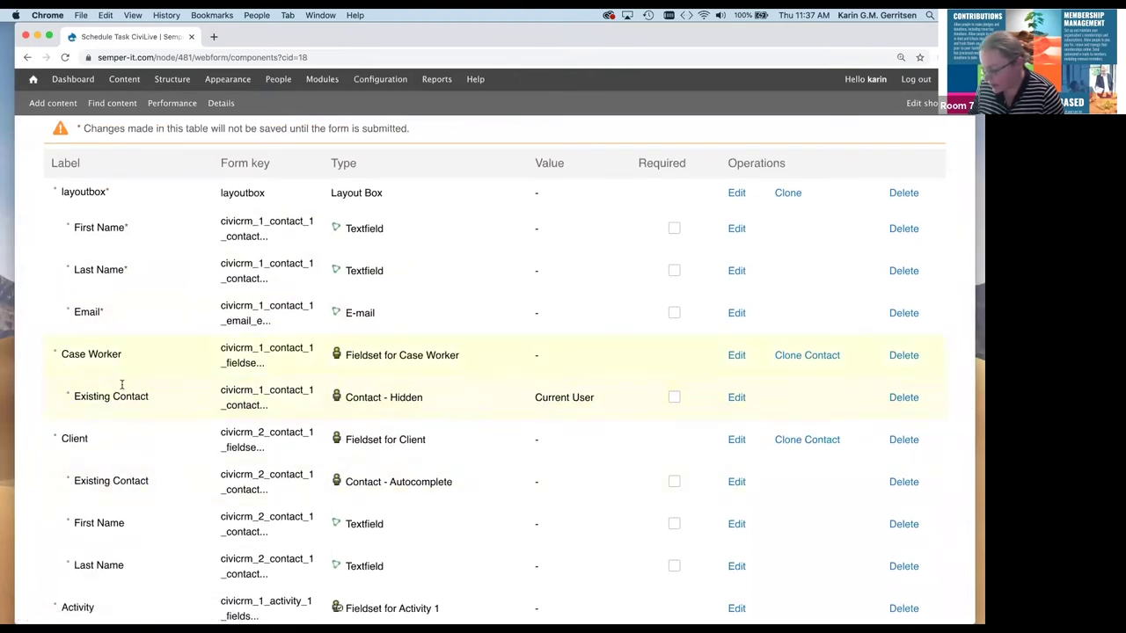
pyautogui.moveTo(65, 369); pyautogui.dragTo(68, 220)
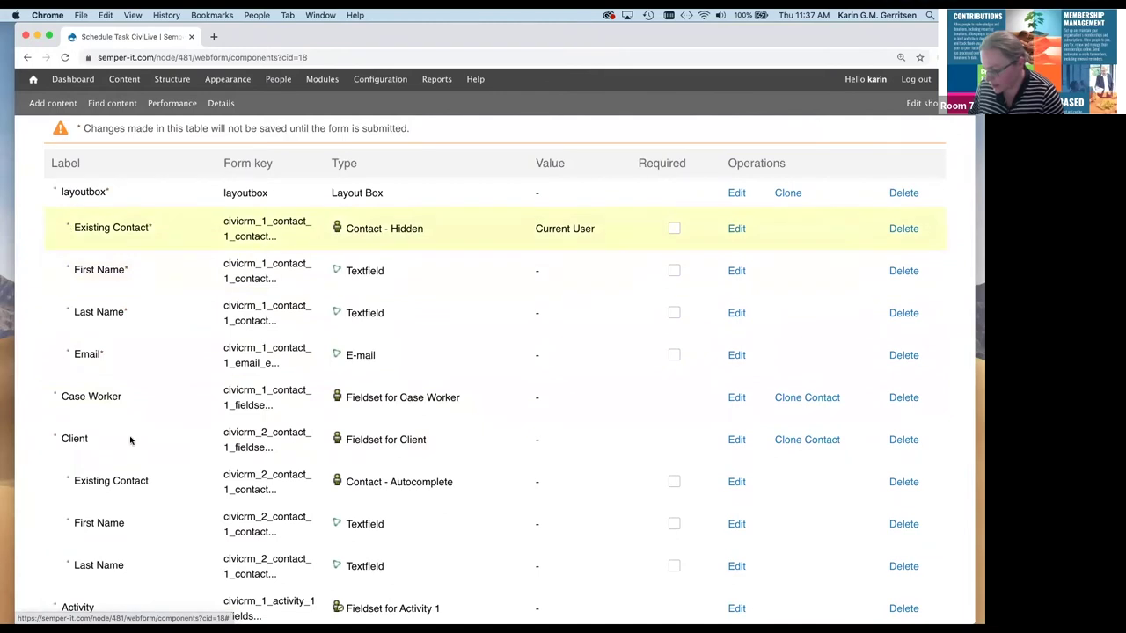
pyautogui.scroll(-10, 131, 445)
pyautogui.click(66, 574)
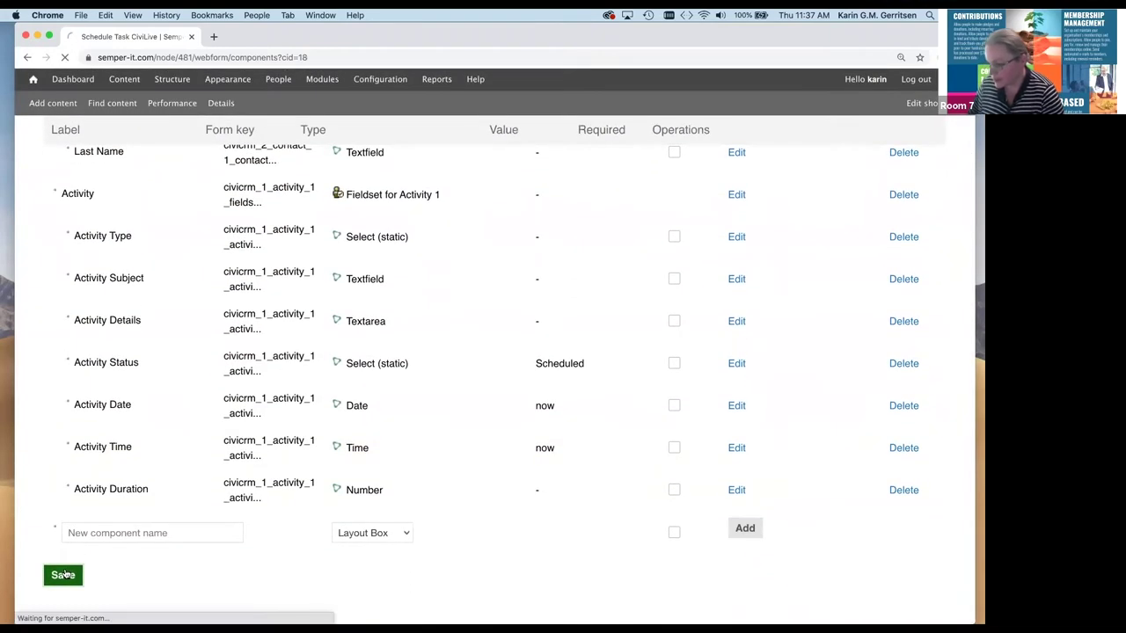
# Step: View the form and check how the case worker's First Name, Last Name and Email fields are laid out
pyautogui.click(41, 186)
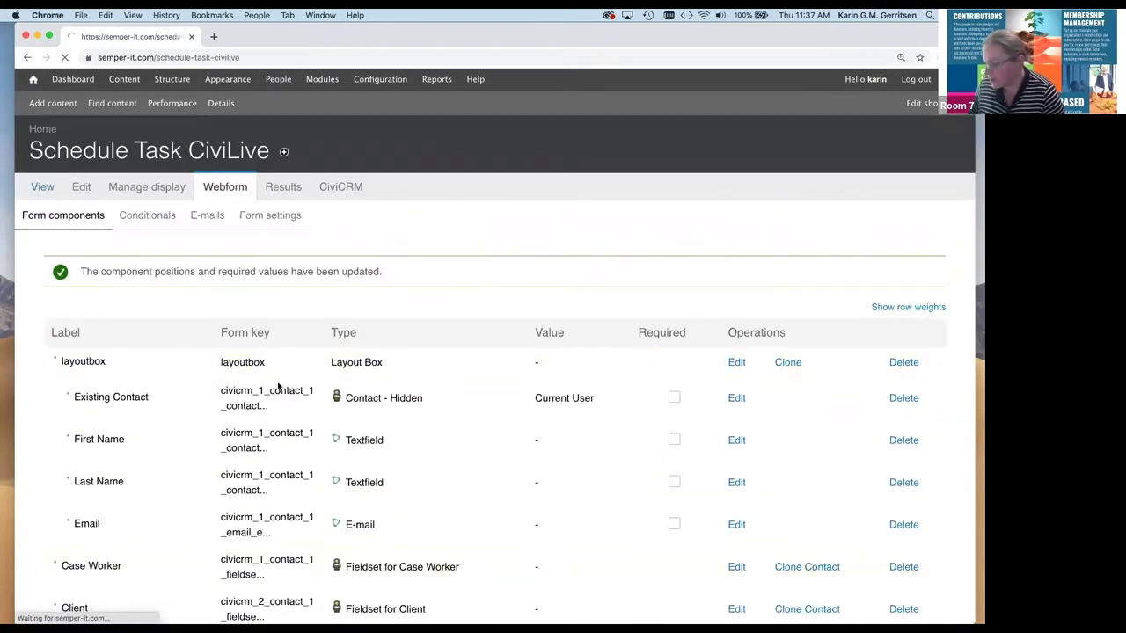
pyautogui.scroll(-5, 278, 387)
pyautogui.click(167, 375)
pyautogui.click(272, 375)
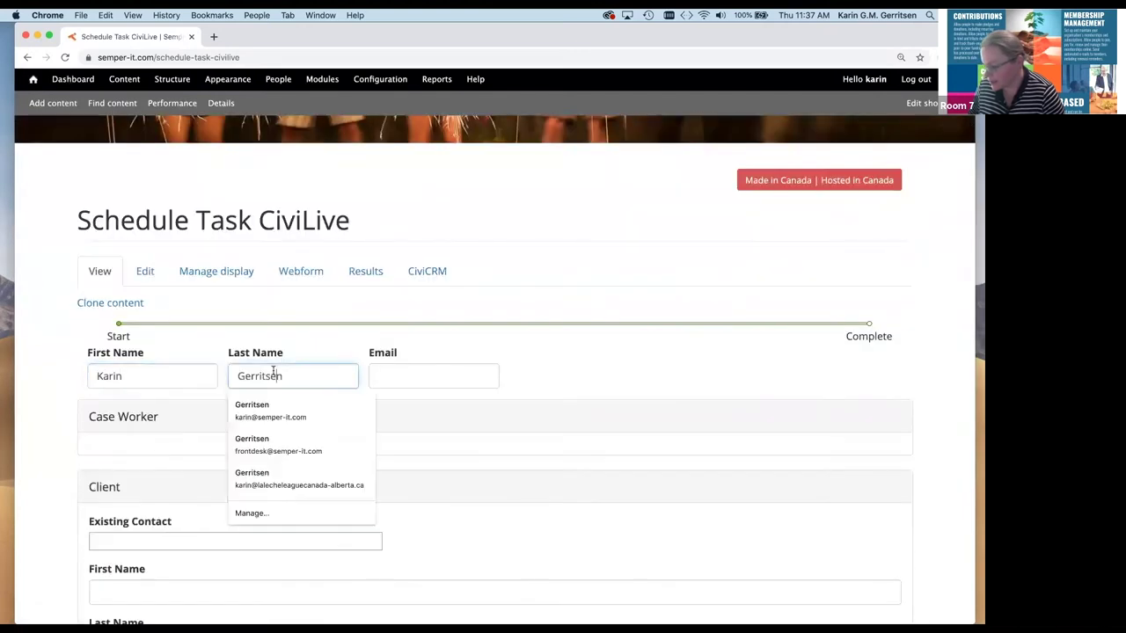
pyautogui.click(386, 372)
pyautogui.click(362, 273)
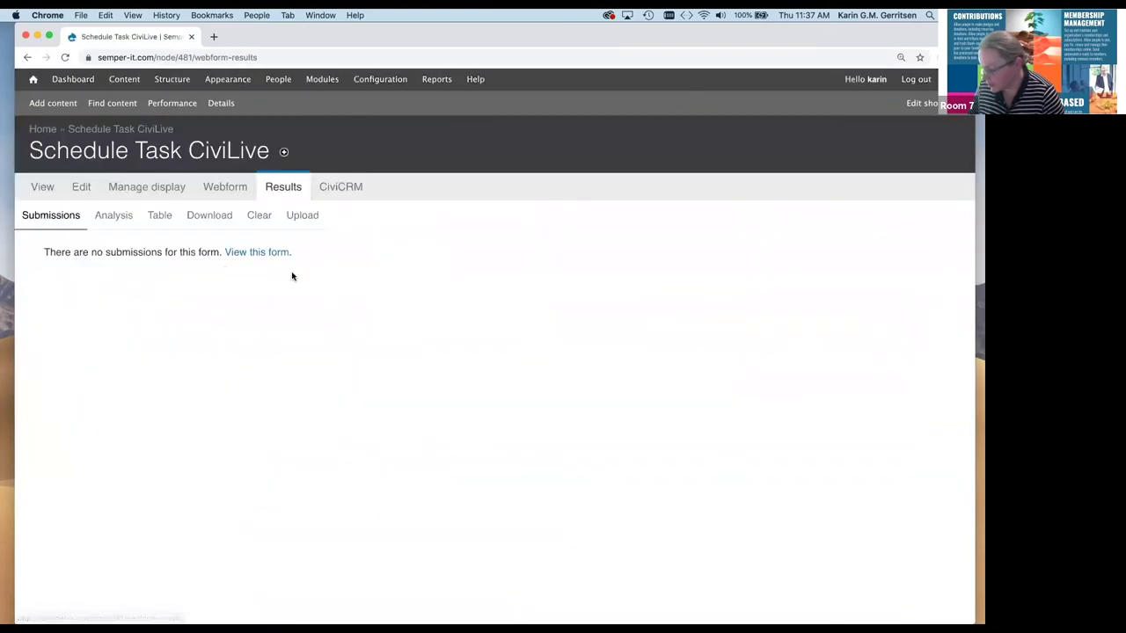
pyautogui.click(26, 58)
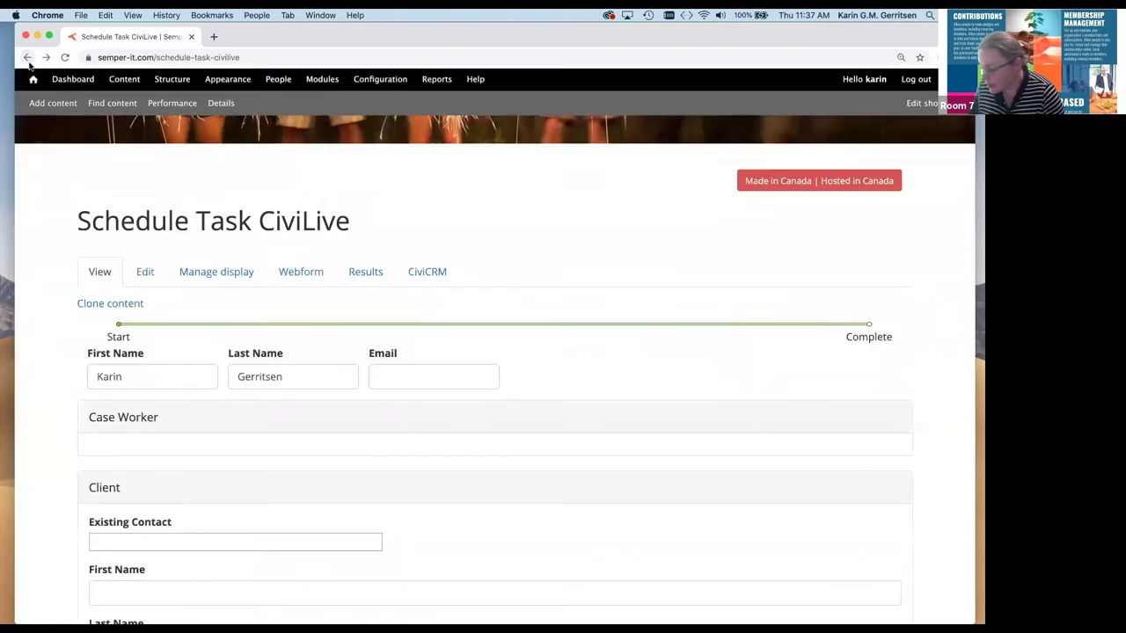
# Step: Set the form widget of the layoutbox's Existing Contact component to Autocomplete and save the component
pyautogui.click(291, 274)
pyautogui.scroll(-1, 348, 372)
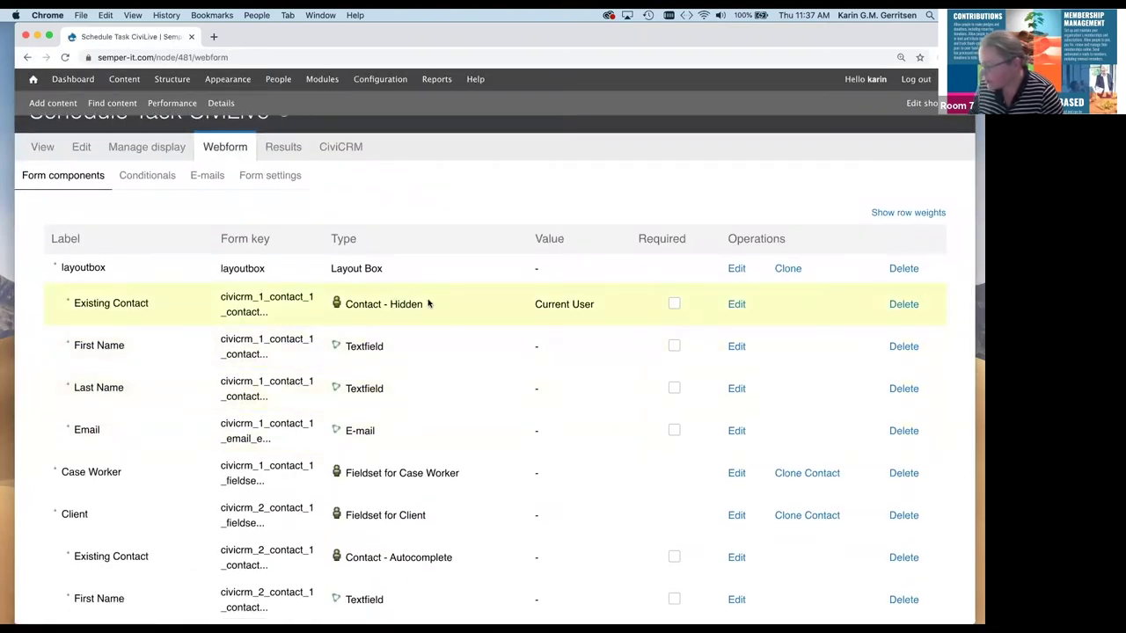
pyautogui.click(737, 304)
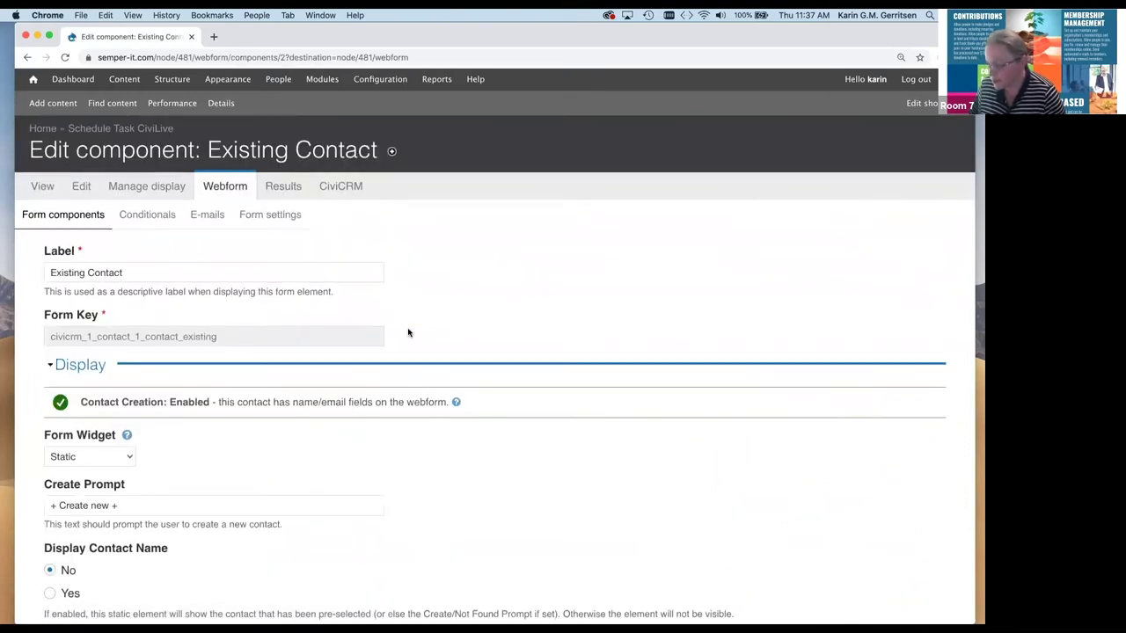
pyautogui.click(92, 384)
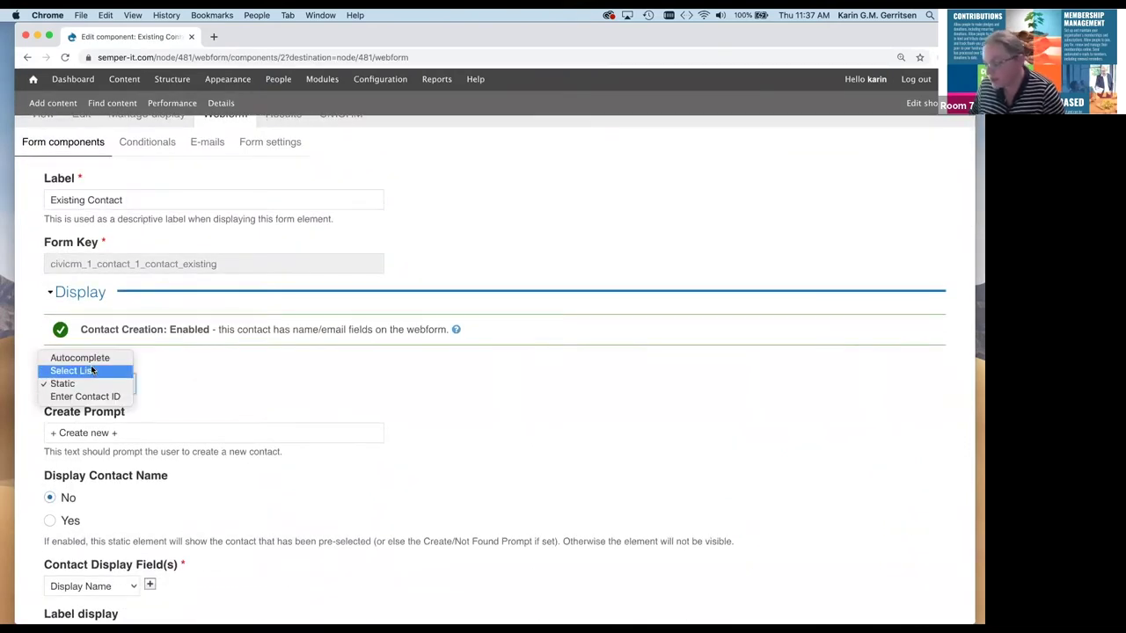
pyautogui.click(92, 360)
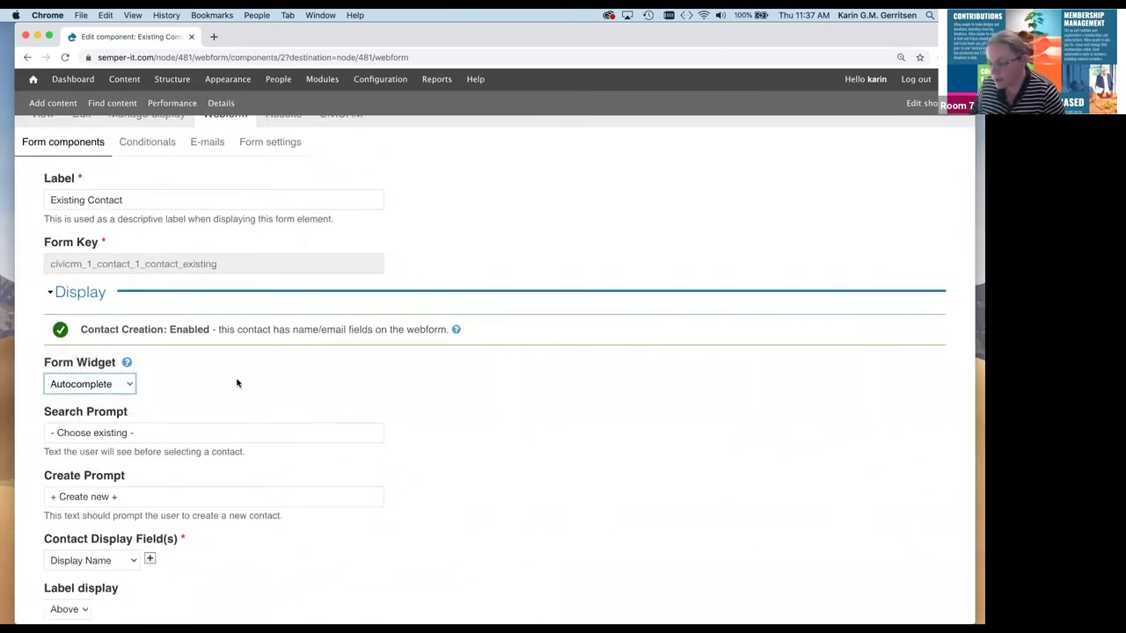
pyautogui.scroll(-10, 297, 401)
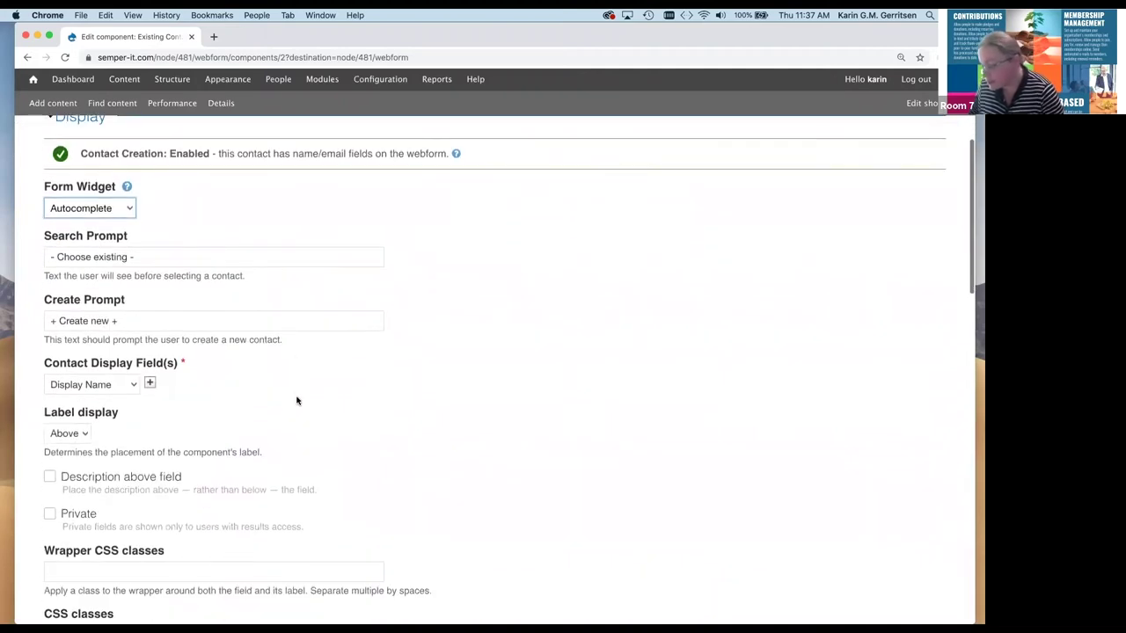
pyautogui.scroll(-10, 296, 401)
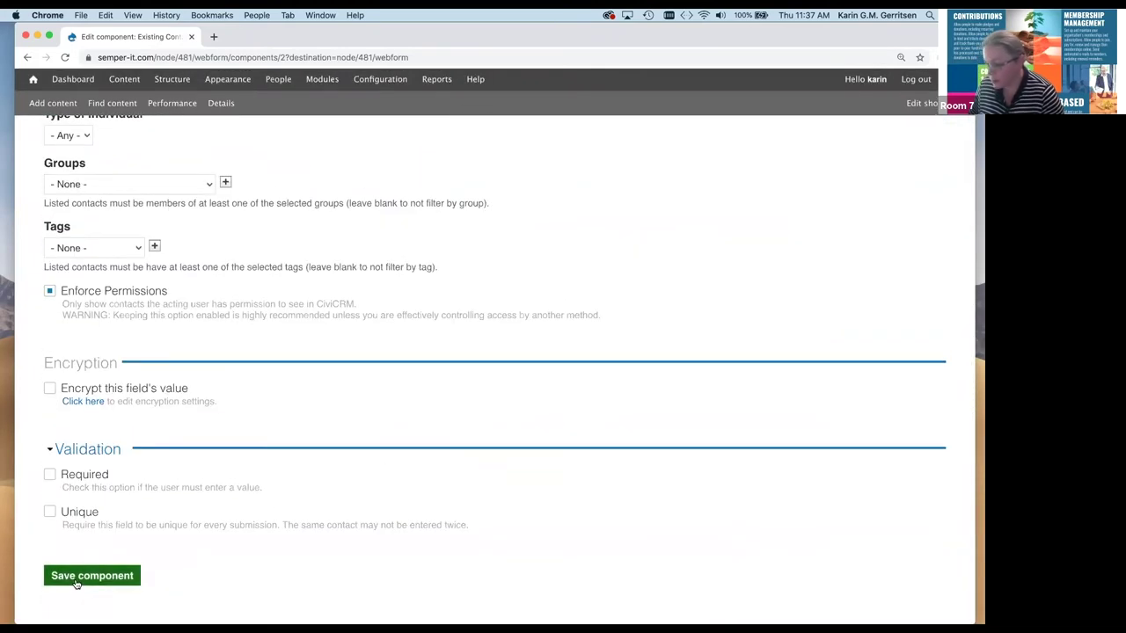
pyautogui.click(77, 577)
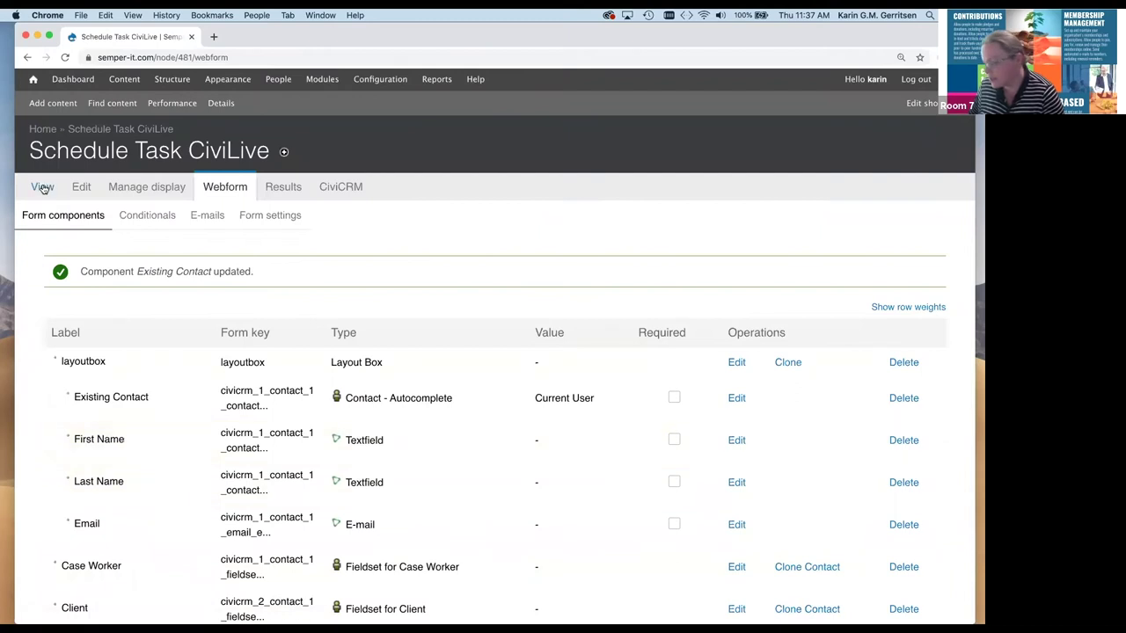
# Step: View the form and test the case worker's Existing Contact field by clearing the preselected contact and searching for one by partial name
pyautogui.click(42, 188)
pyautogui.scroll(-5, 185, 298)
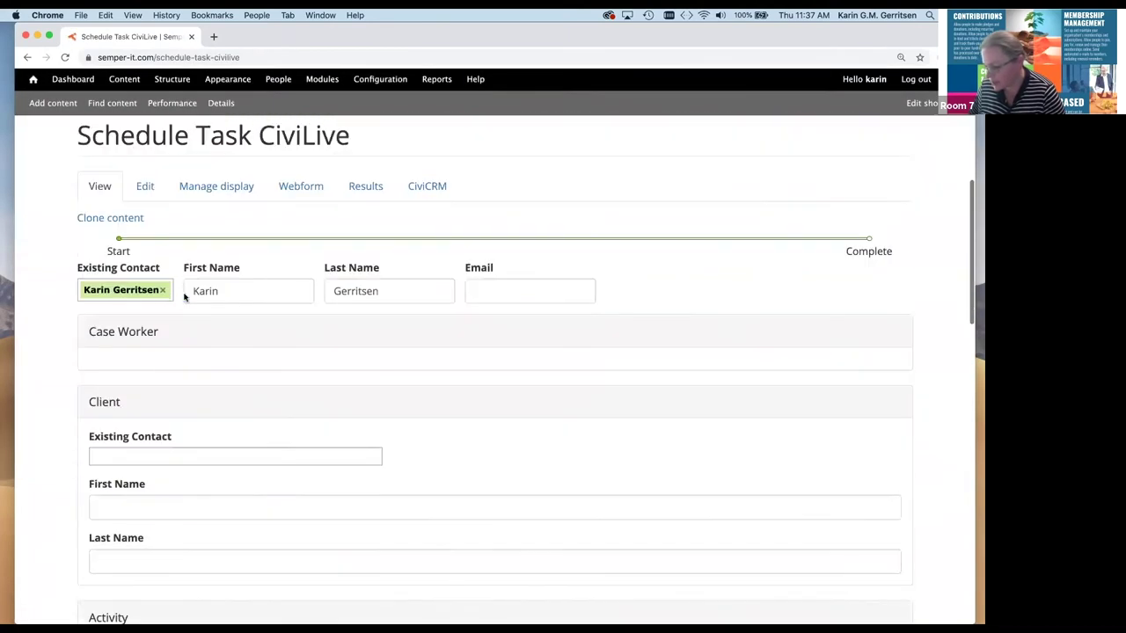
pyautogui.click(163, 289)
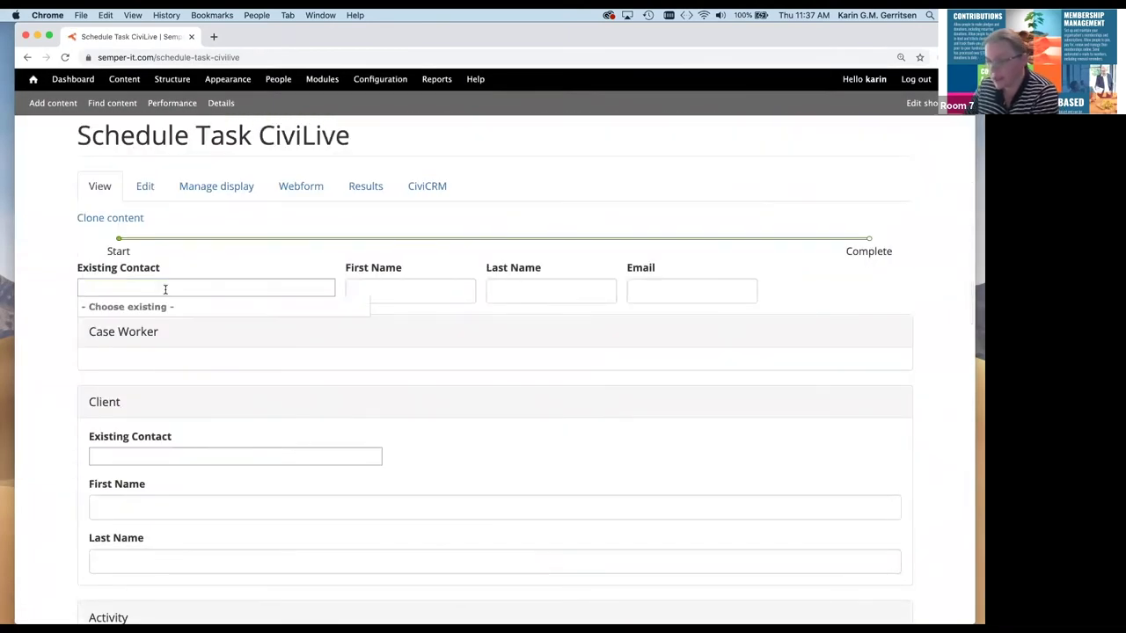
pyautogui.press('super+r')
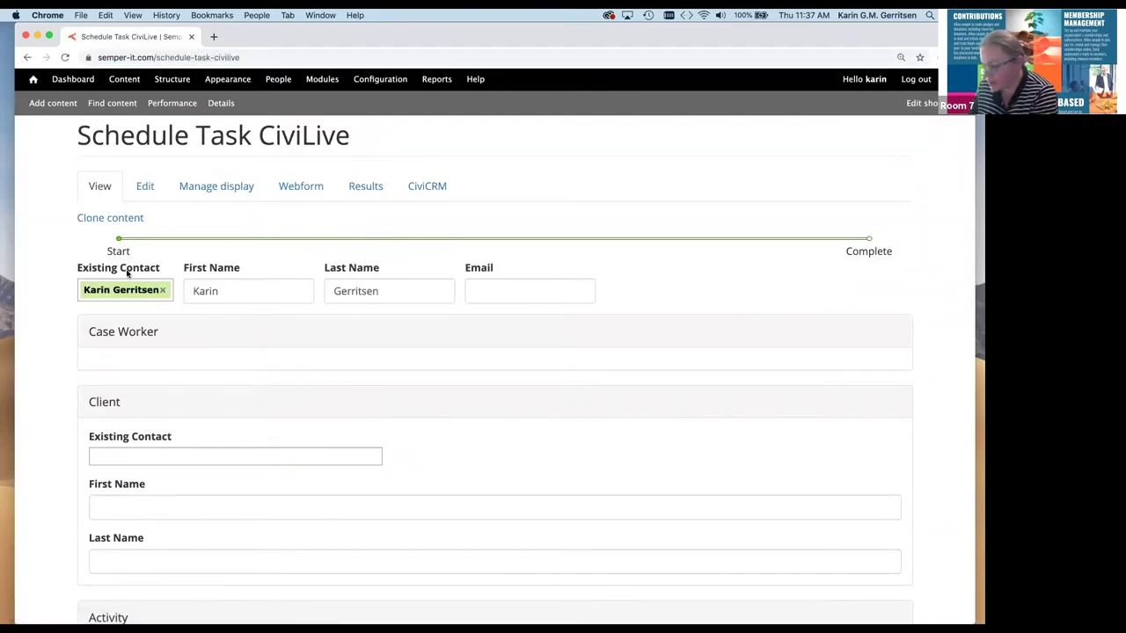
pyautogui.click(161, 291)
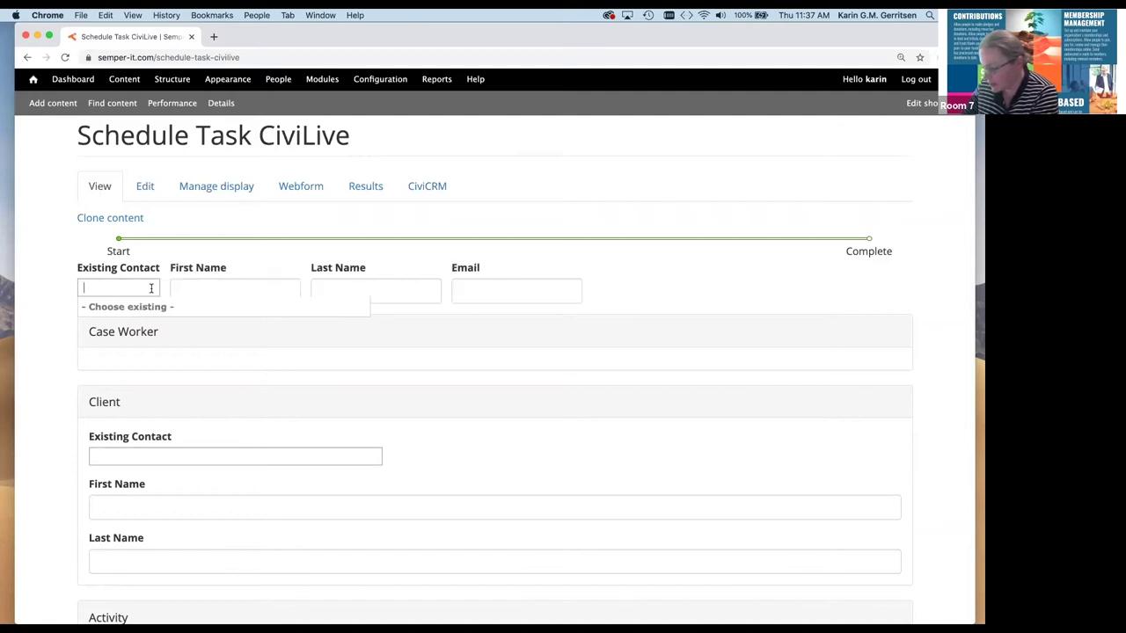
pyautogui.write('kar')
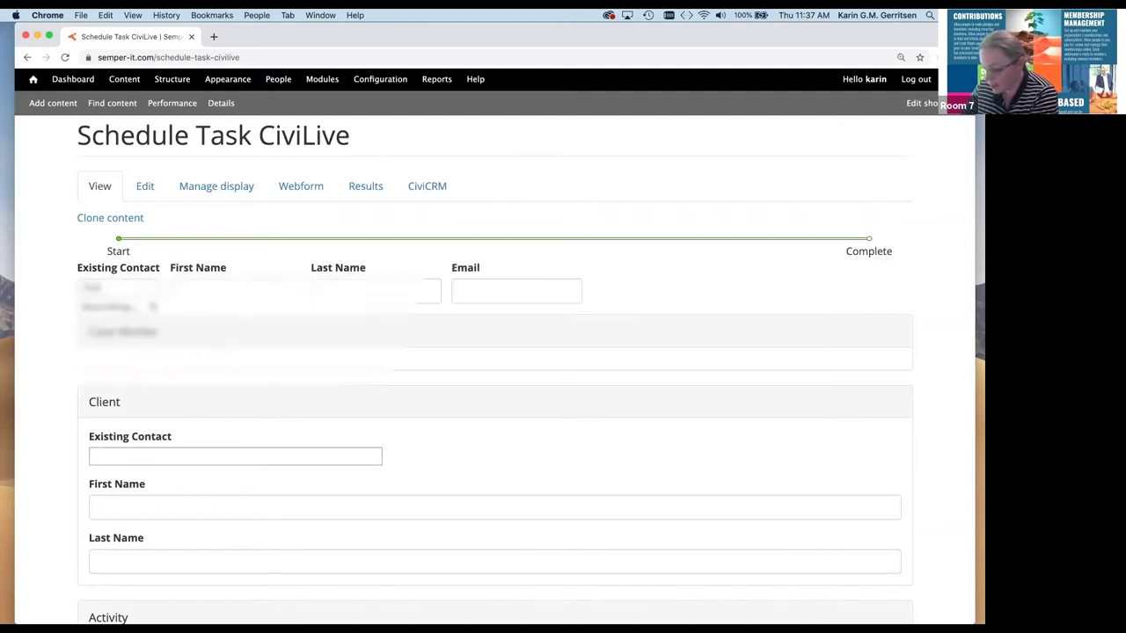
pyautogui.click(122, 324)
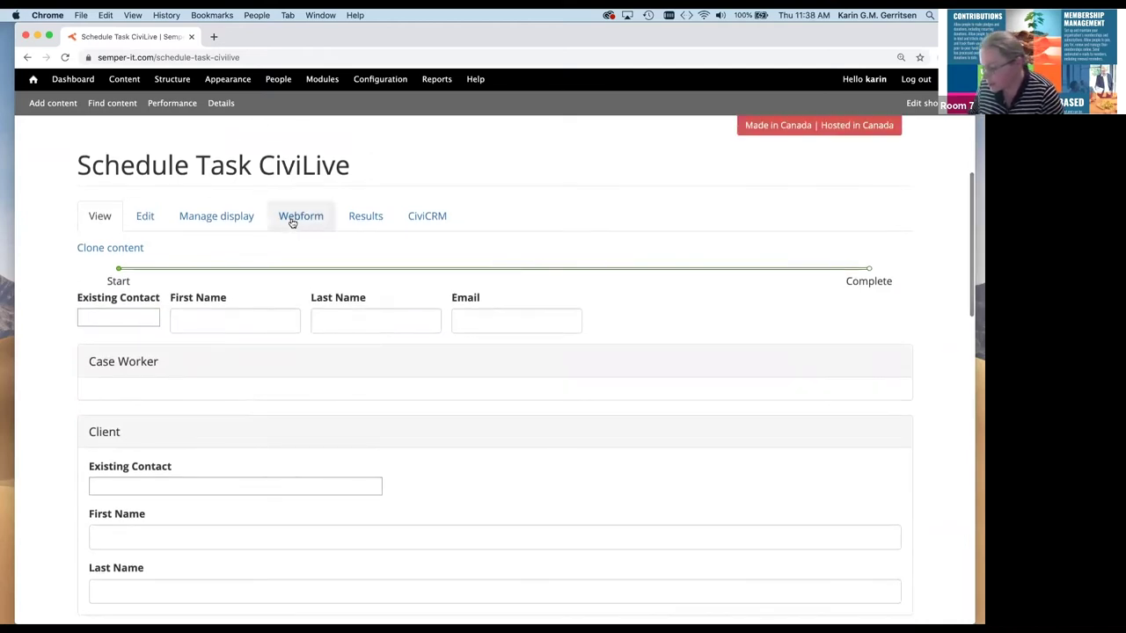
# Step: Delete the Case Worker fieldset from the webform components and confirm the deletion
pyautogui.click(299, 216)
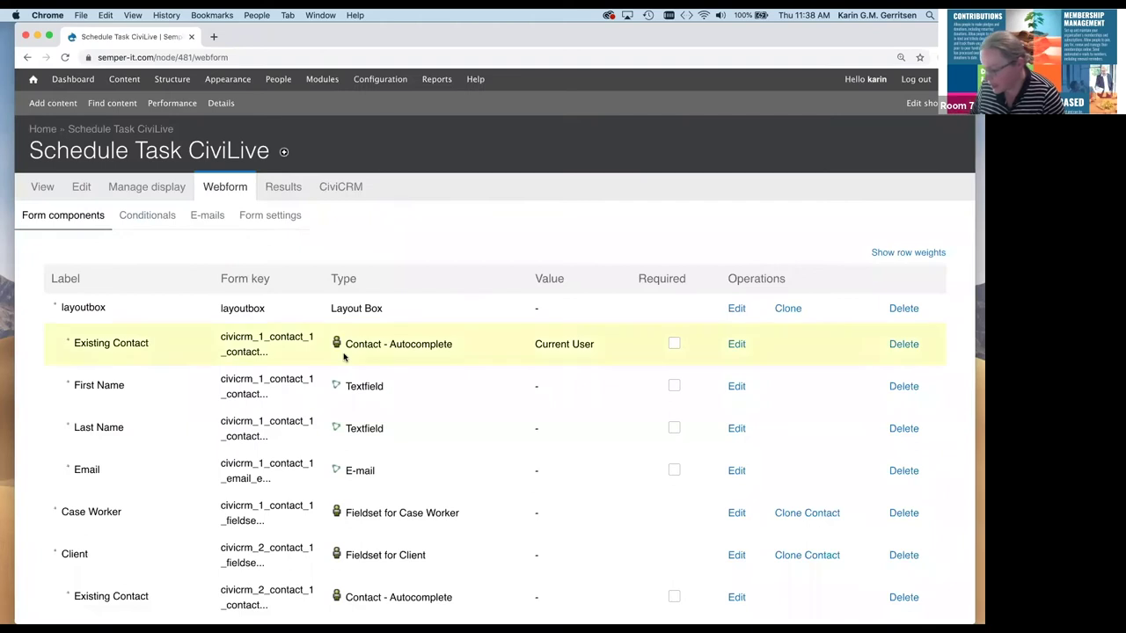
pyautogui.scroll(-3, 344, 355)
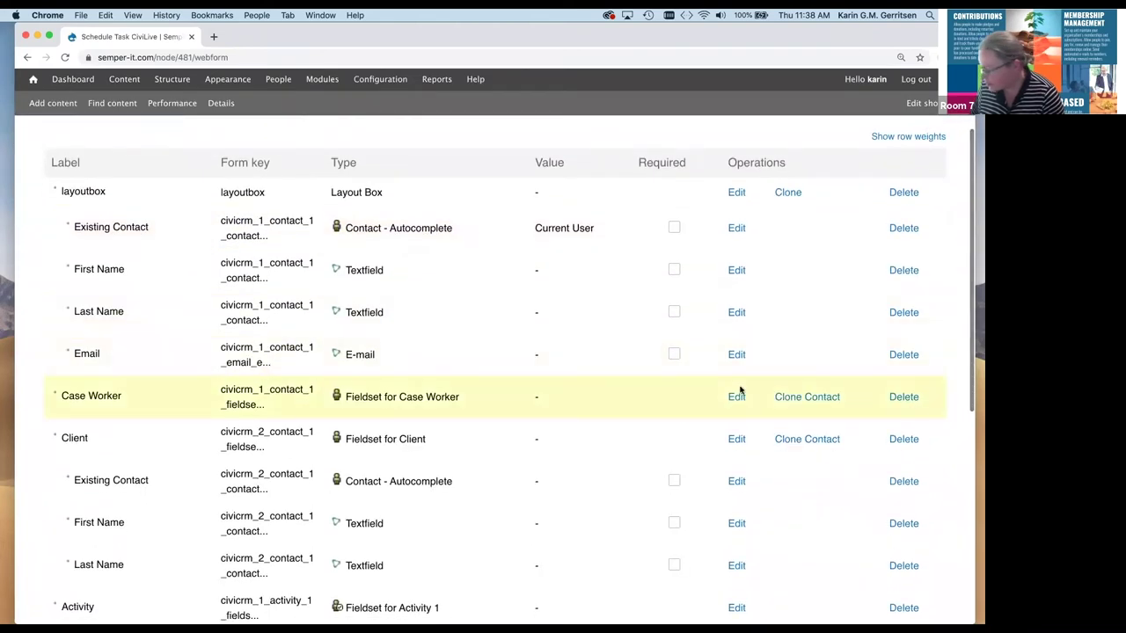
pyautogui.click(903, 397)
pyautogui.click(67, 279)
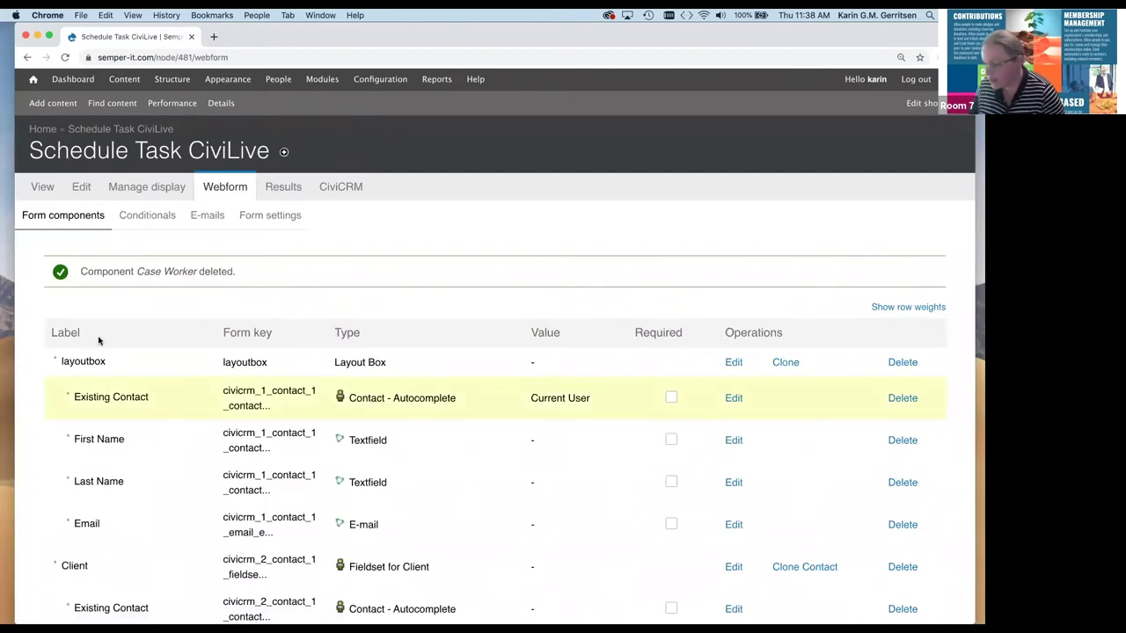
pyautogui.scroll(-4, 100, 338)
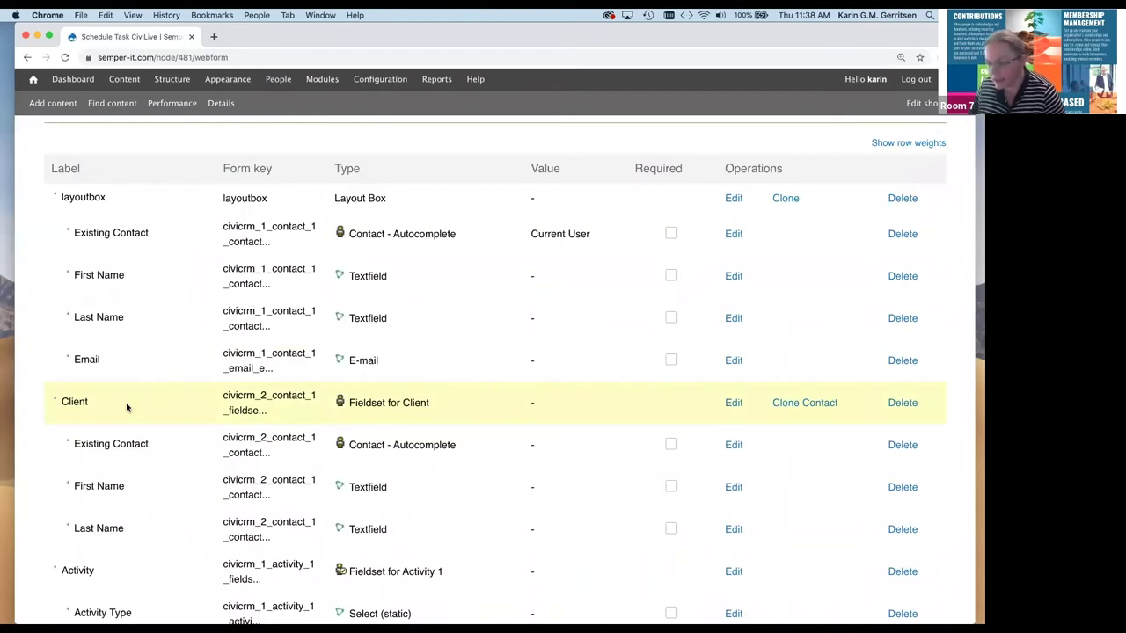
pyautogui.scroll(-2, 198, 463)
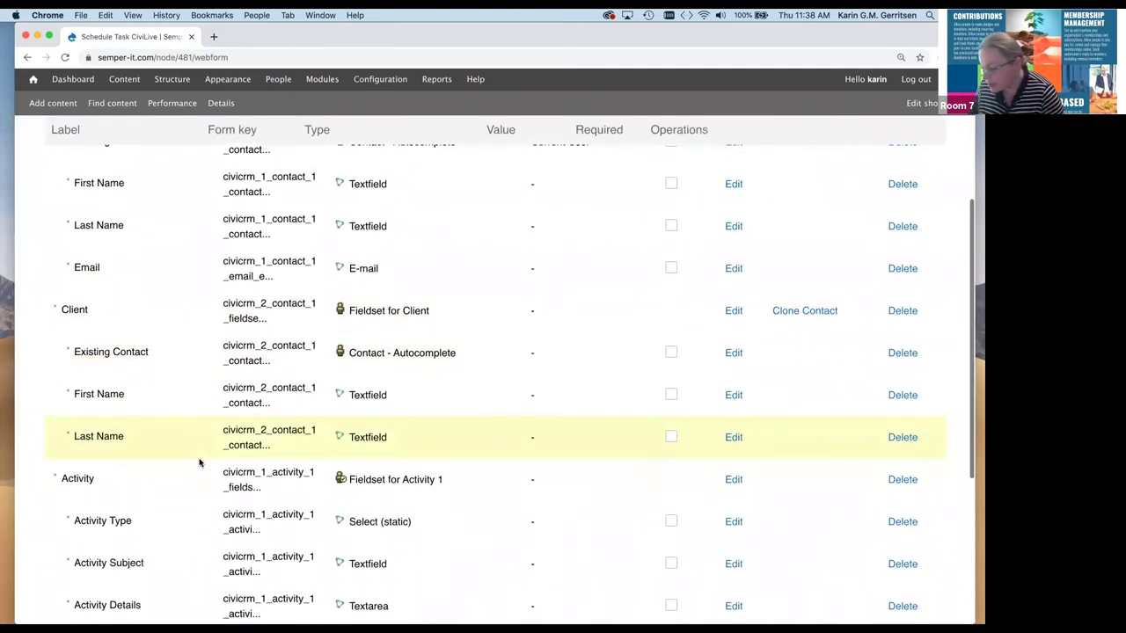
pyautogui.scroll(1, 199, 463)
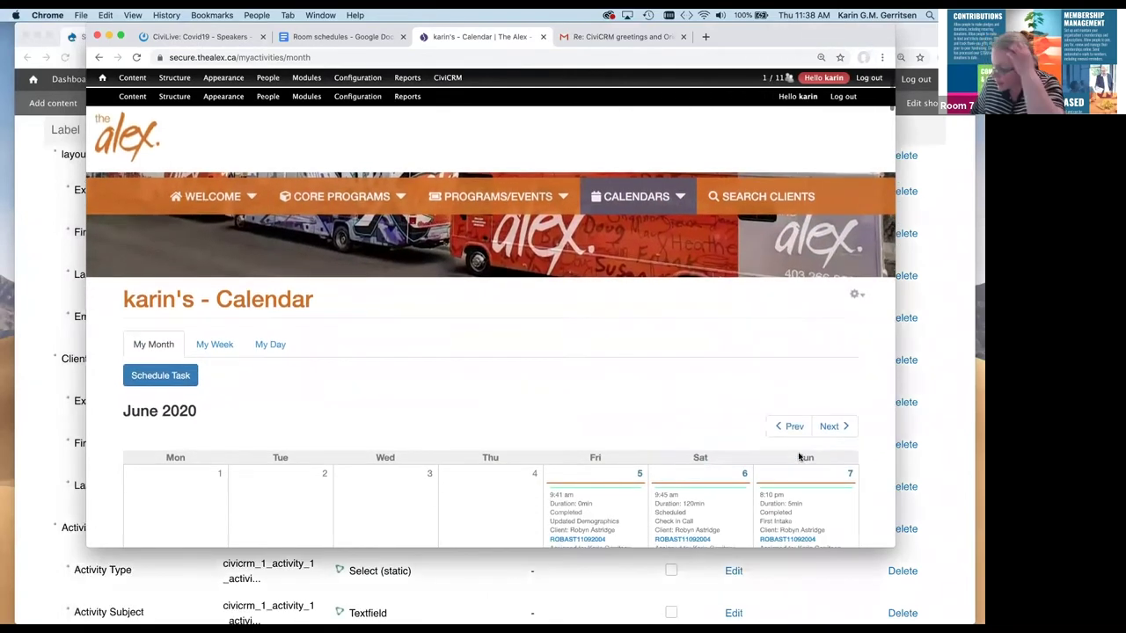
# Step: Open the example Schedule Task form from The Alex site's monthly activity calendar and examine its client, case worker and activity fields
pyautogui.scroll(-1, 799, 455)
pyautogui.scroll(-2, 792, 422)
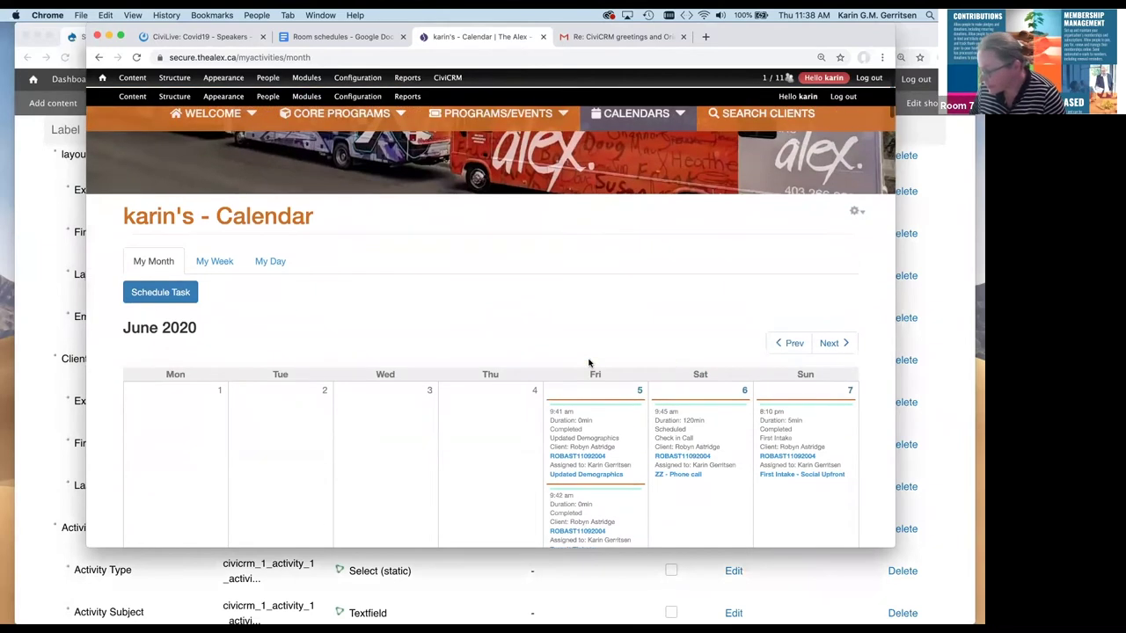
pyautogui.click(152, 297)
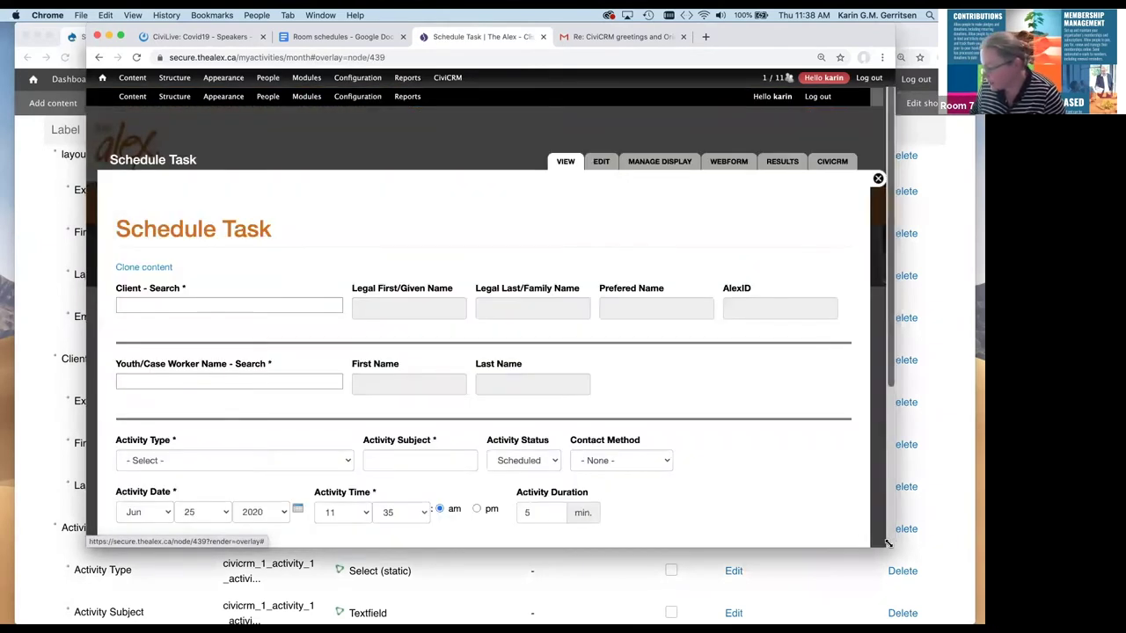
pyautogui.moveTo(889, 543); pyautogui.dragTo(914, 585)
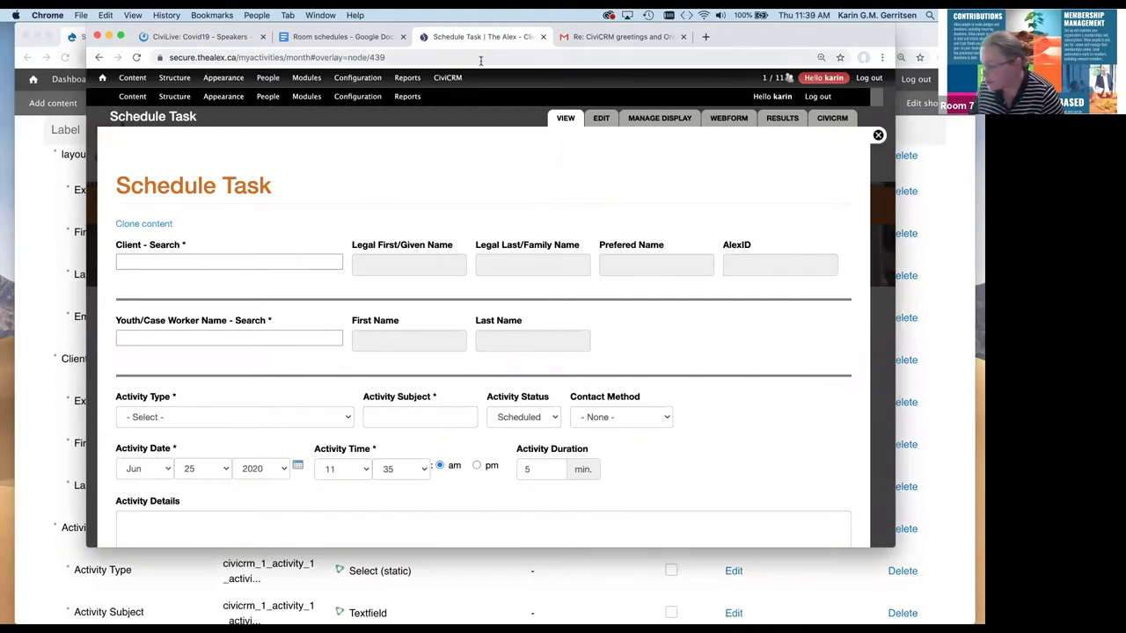
pyautogui.moveTo(817, 38); pyautogui.dragTo(1007, 41)
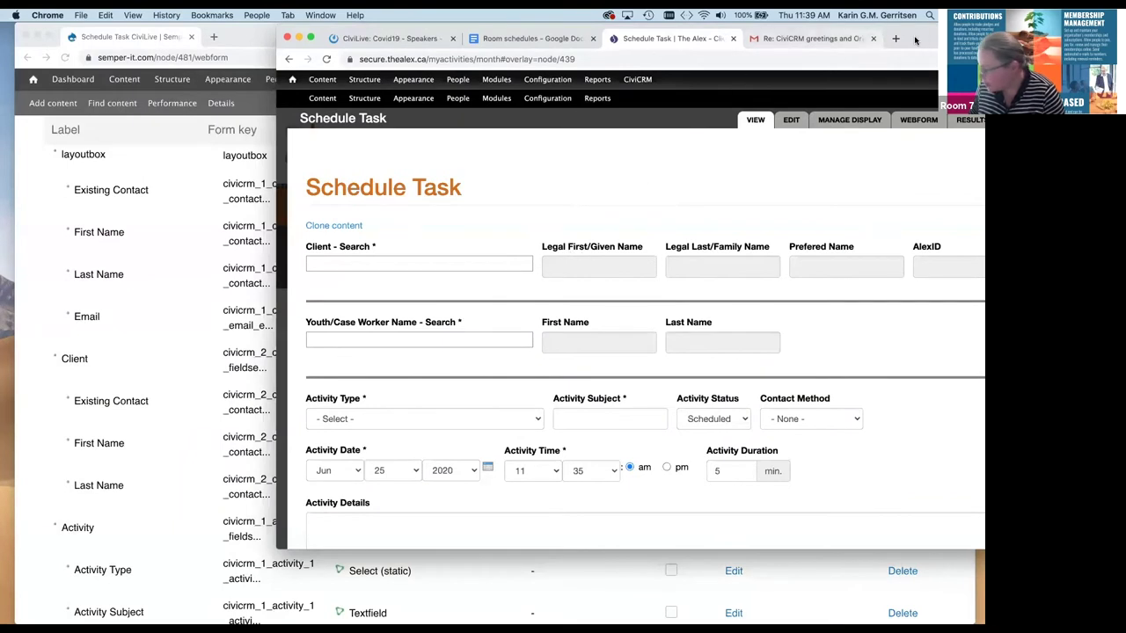
pyautogui.moveTo(910, 38); pyautogui.dragTo(801, 37)
pyautogui.scroll(-3, 284, 349)
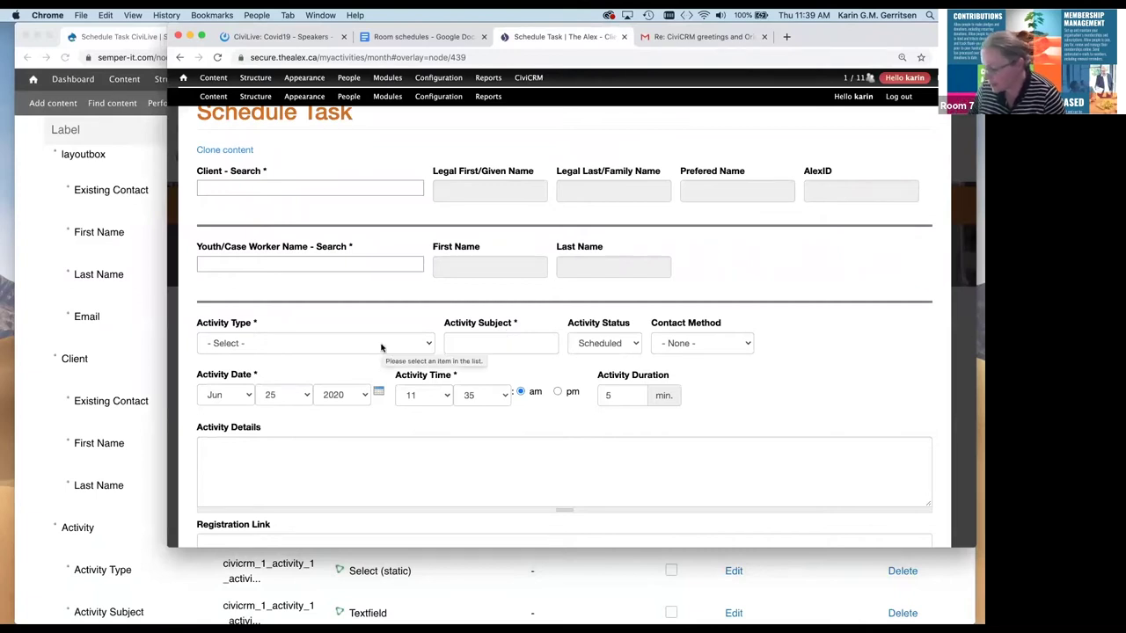
# Step: Examine the Send Email Notification option and the case worker's Email field on the example Schedule Task form
pyautogui.scroll(-4, 380, 344)
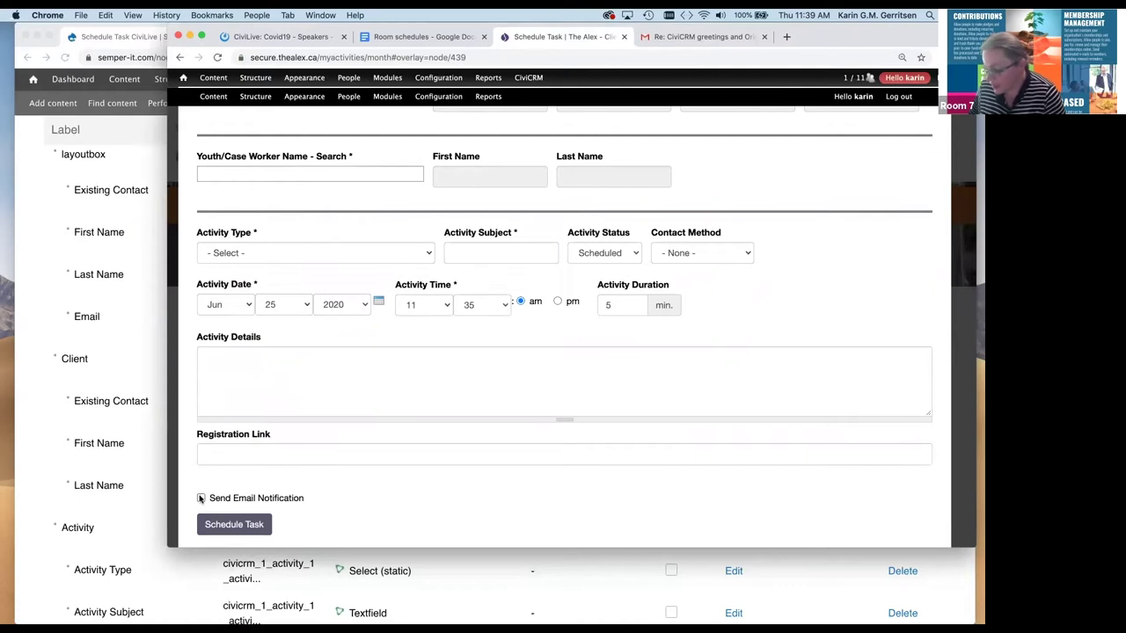
pyautogui.rightClick(200, 498)
pyautogui.press('Escape')
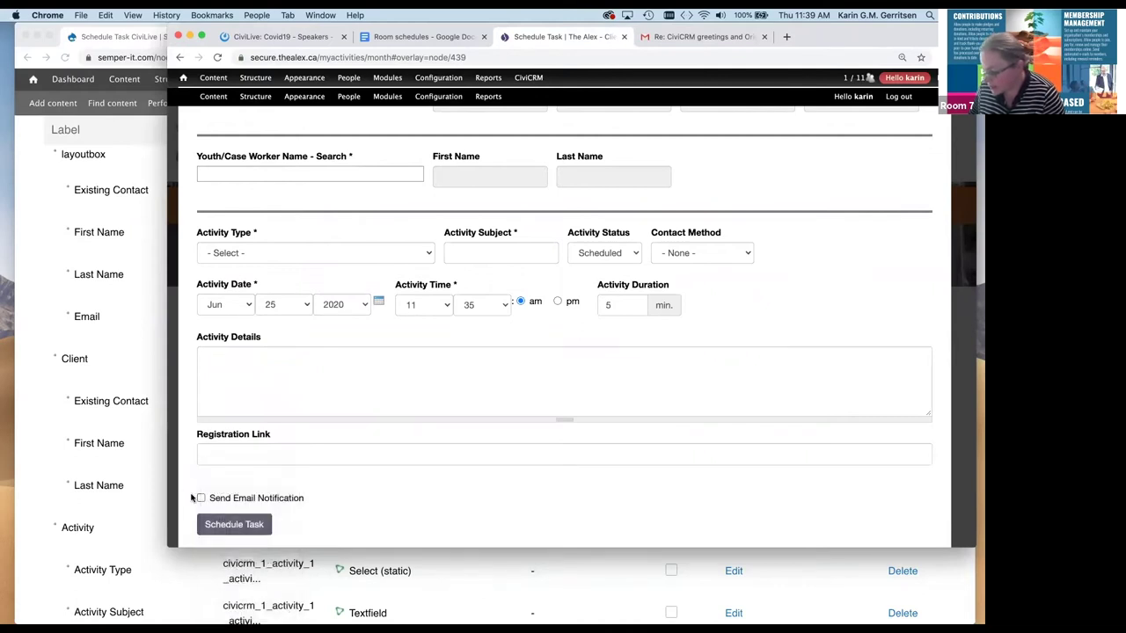
pyautogui.scroll(3, 686, 264)
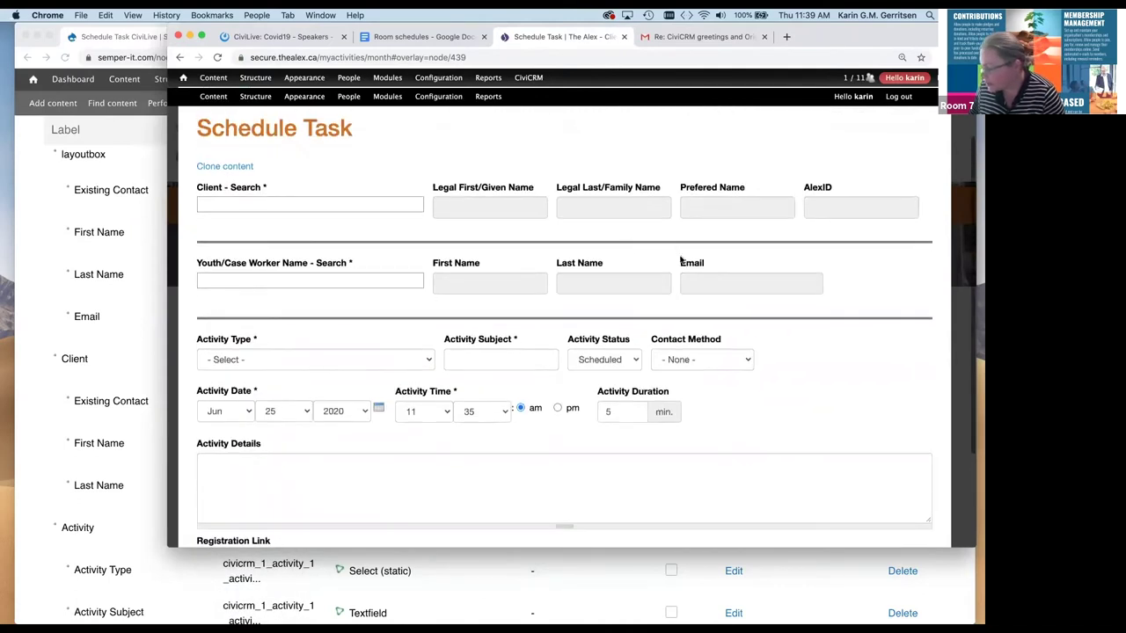
pyautogui.moveTo(681, 265); pyautogui.dragTo(705, 264)
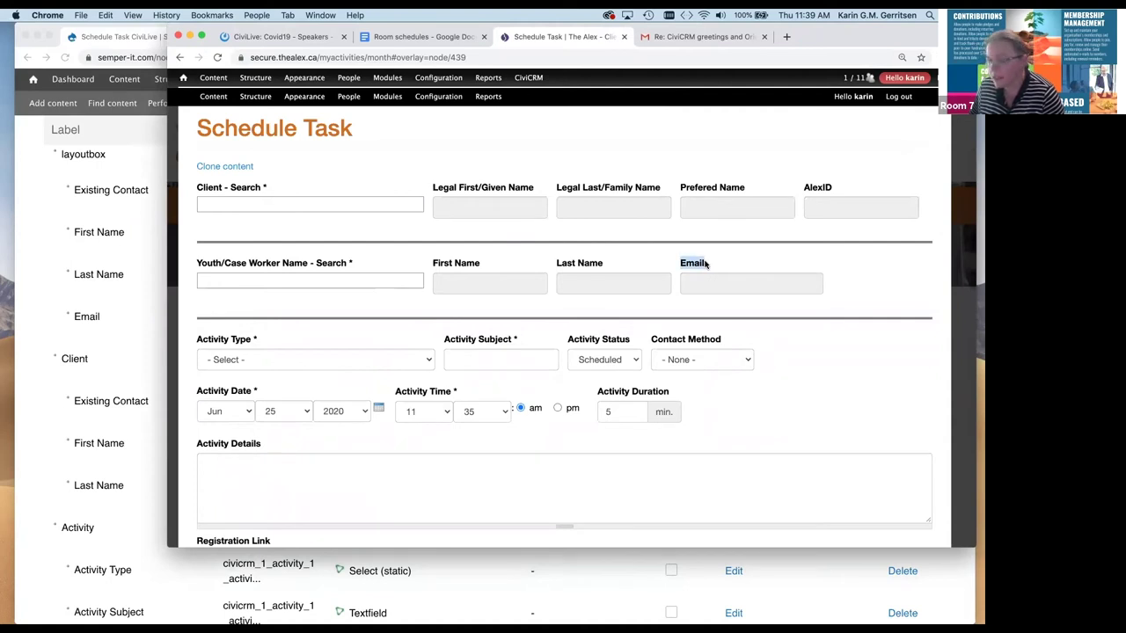
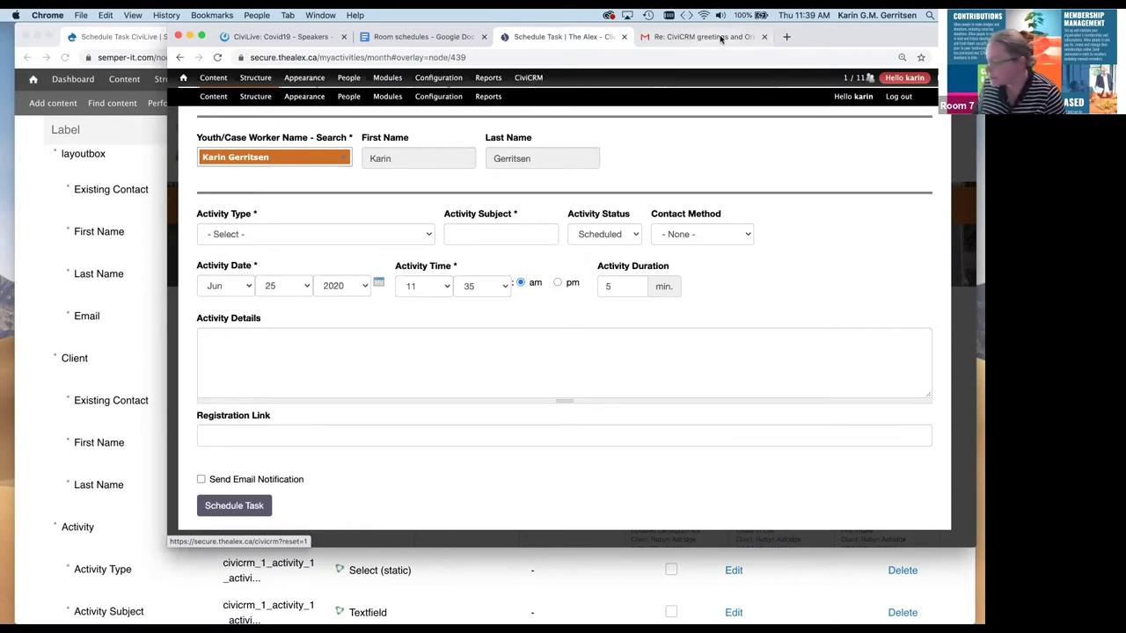
pyautogui.rightClick(830, 34)
pyautogui.press('Escape')
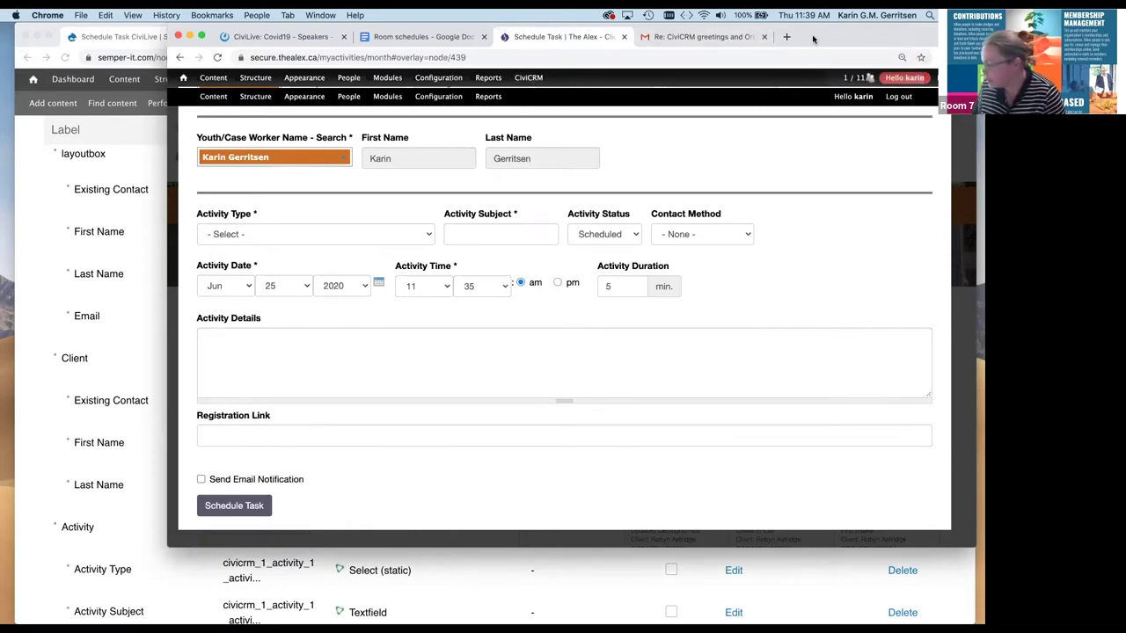
# Step: Switch back to the semper-it.com site and open the Display Preferences in its CiviCRM administration
pyautogui.press('super+grave')
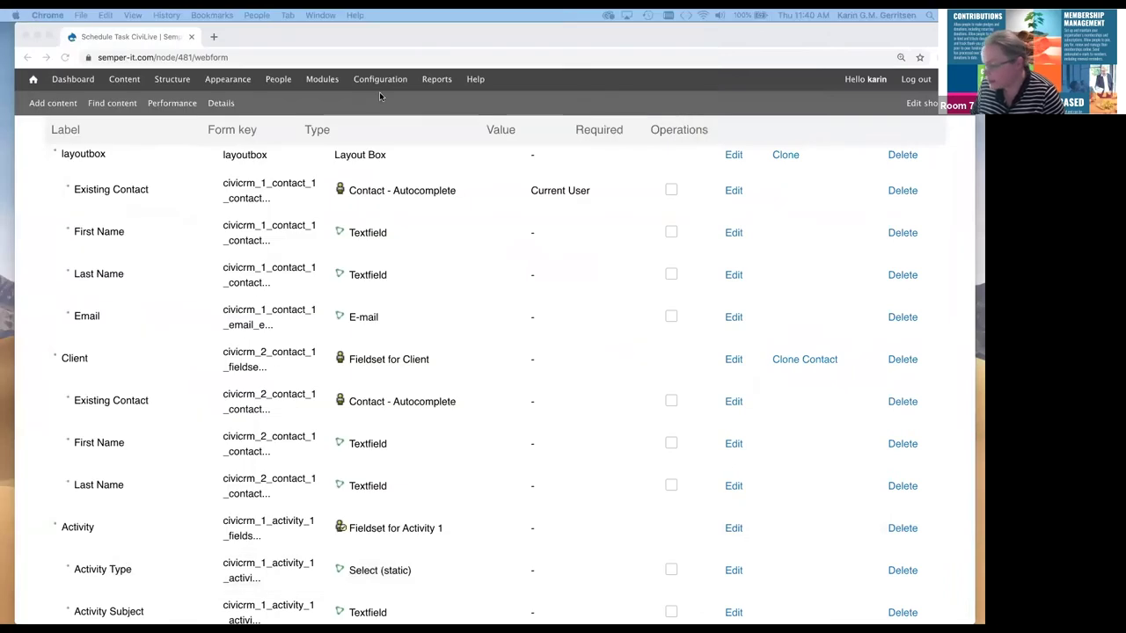
pyautogui.click(187, 57)
pyautogui.moveTo(187, 56); pyautogui.dragTo(309, 62)
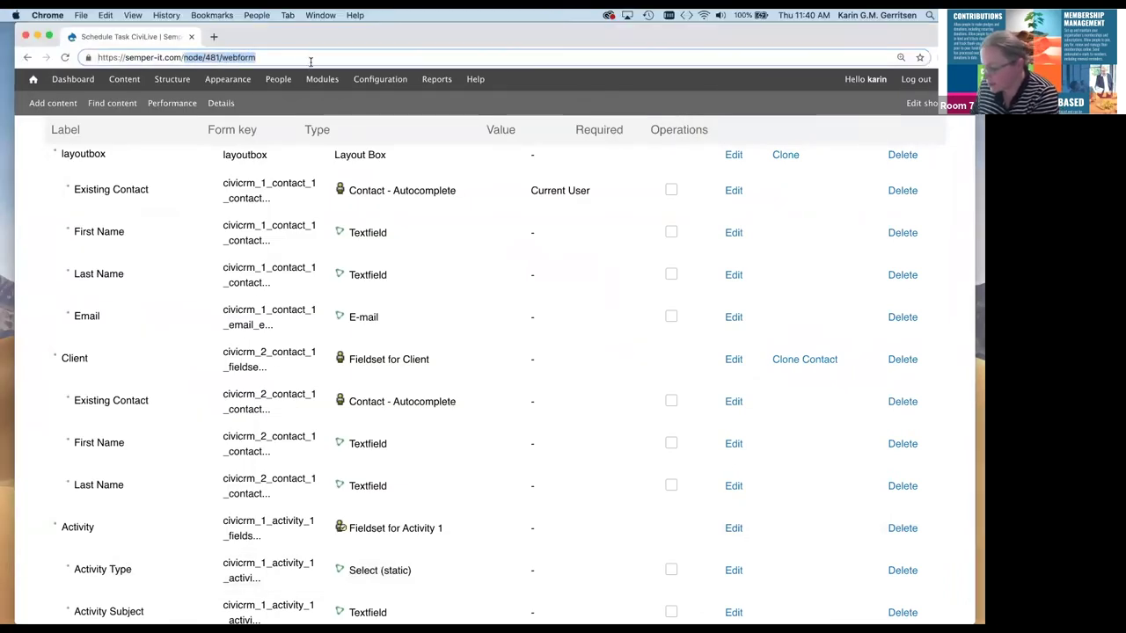
pyautogui.write('civicrm')
pyautogui.press('Return')
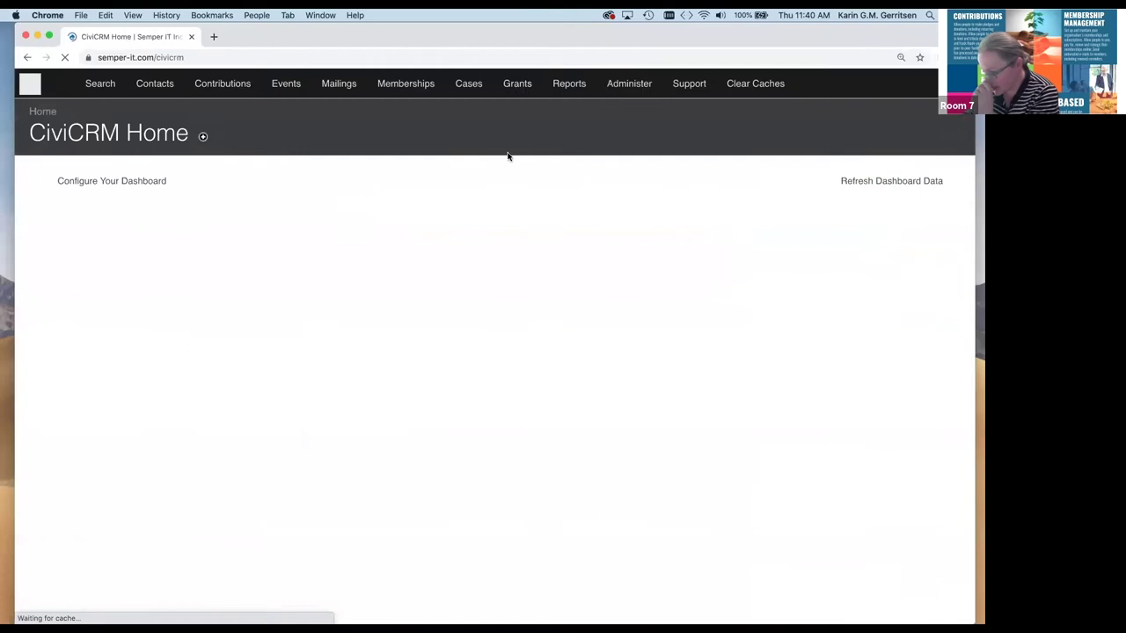
pyautogui.click(648, 83)
pyautogui.moveTo(708, 193)
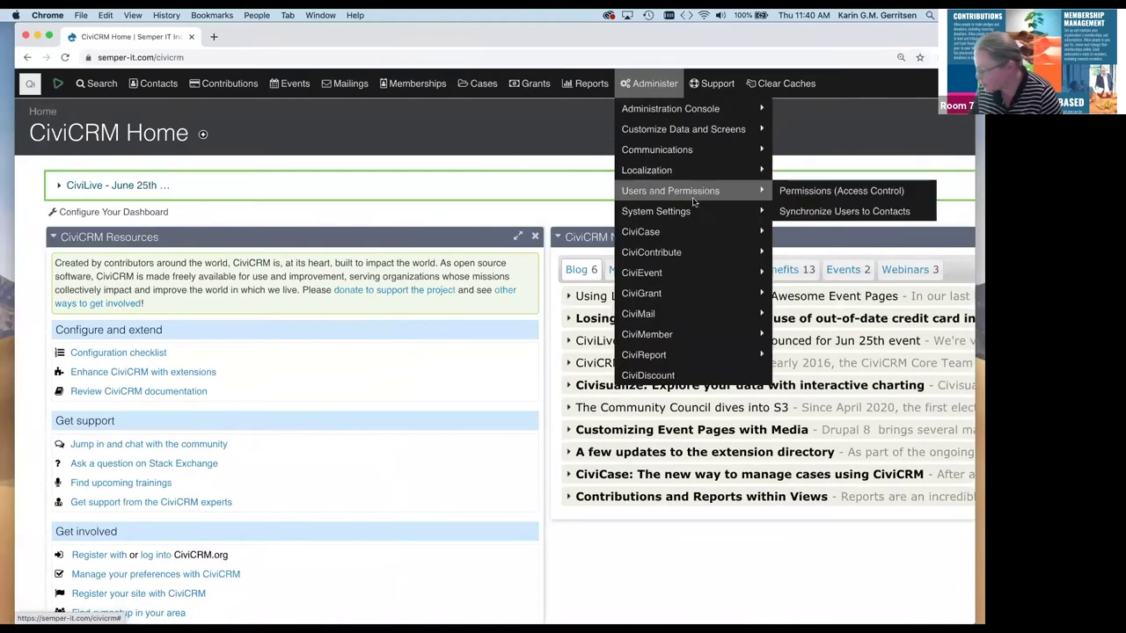
pyautogui.moveTo(721, 130)
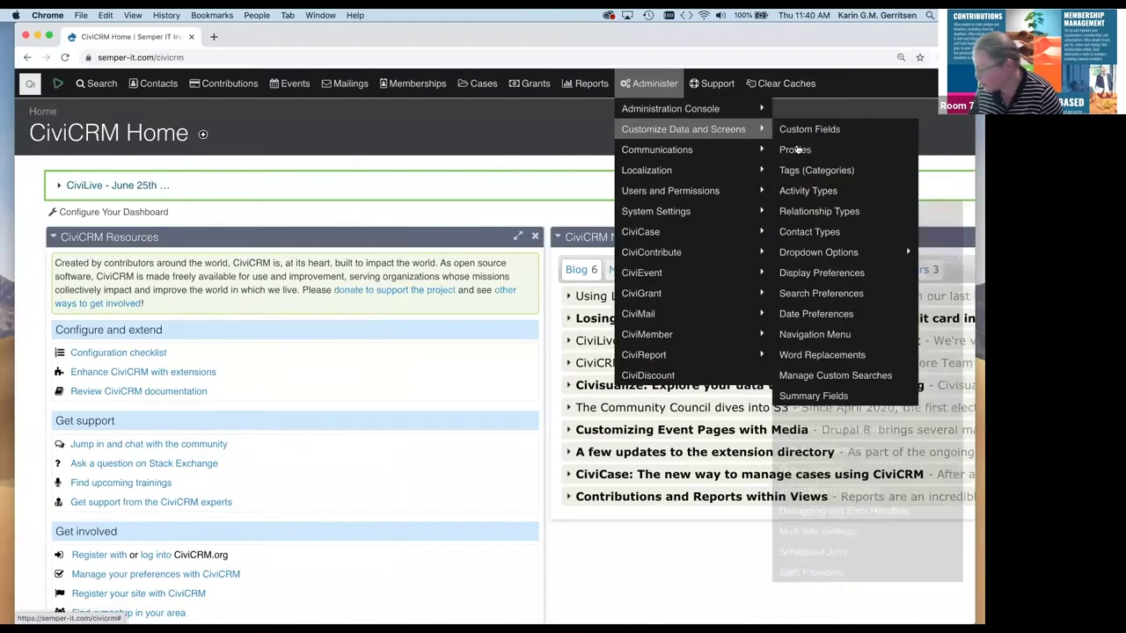
pyautogui.click(828, 274)
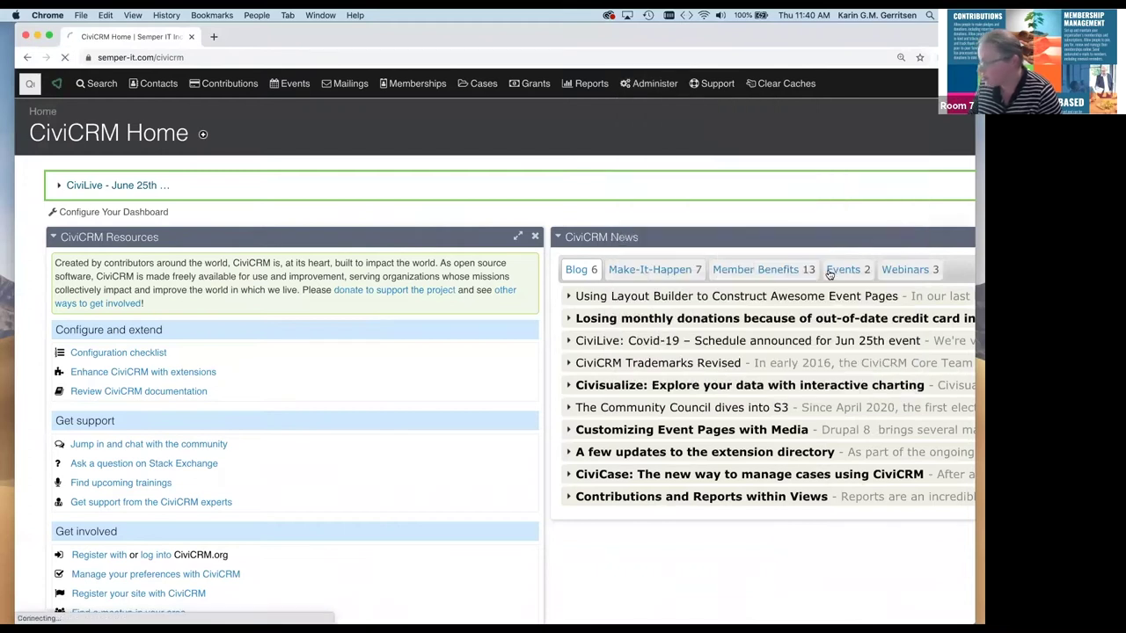
# Step: Find the Notify Activity Assignees option in the display preferences and turn it off
pyautogui.scroll(-10, 598, 288)
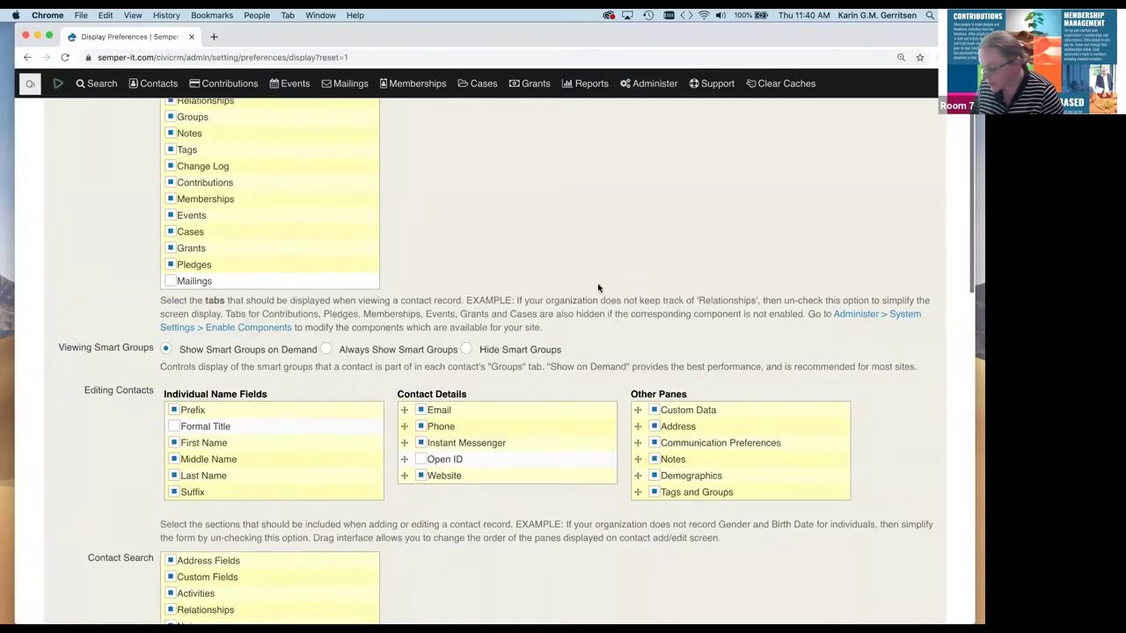
pyautogui.scroll(-3, 598, 288)
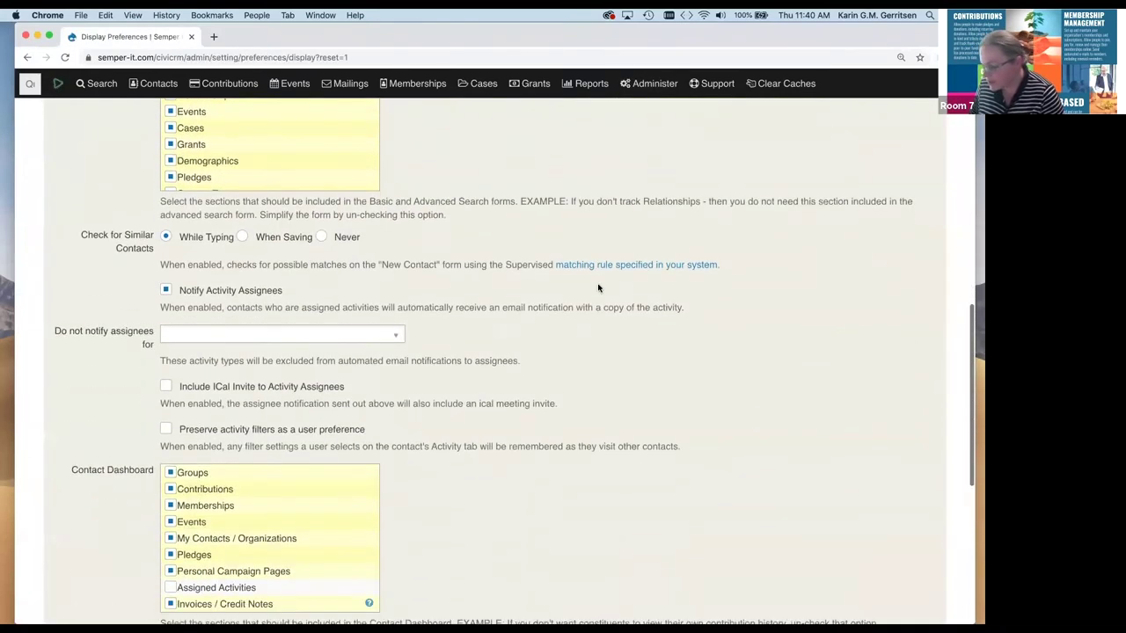
pyautogui.tripleClick(244, 258)
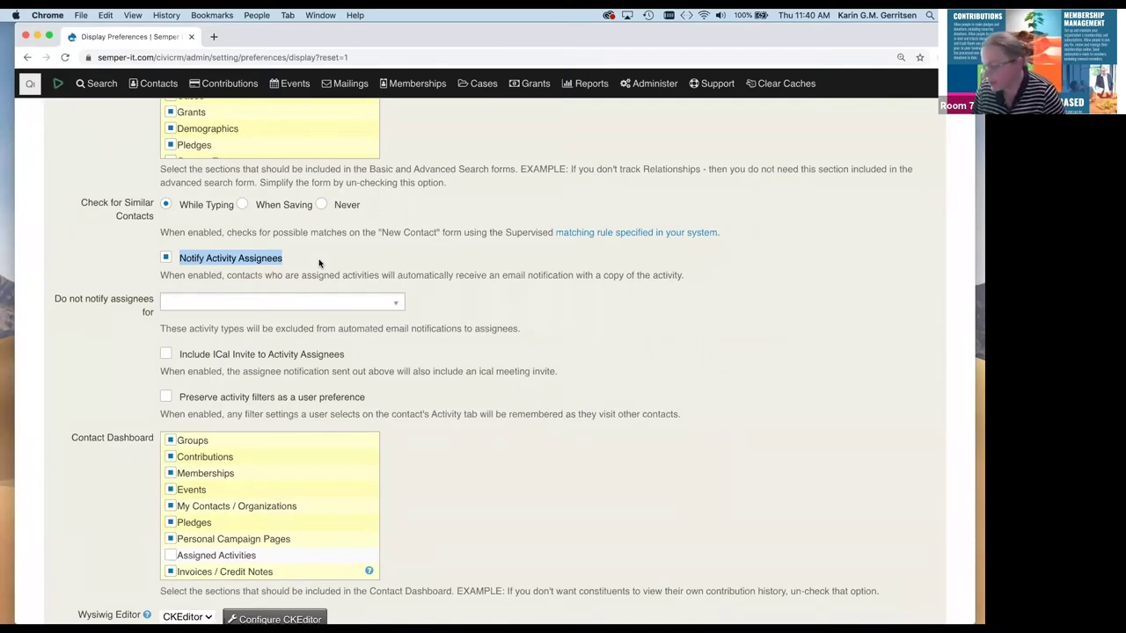
pyautogui.click(166, 259)
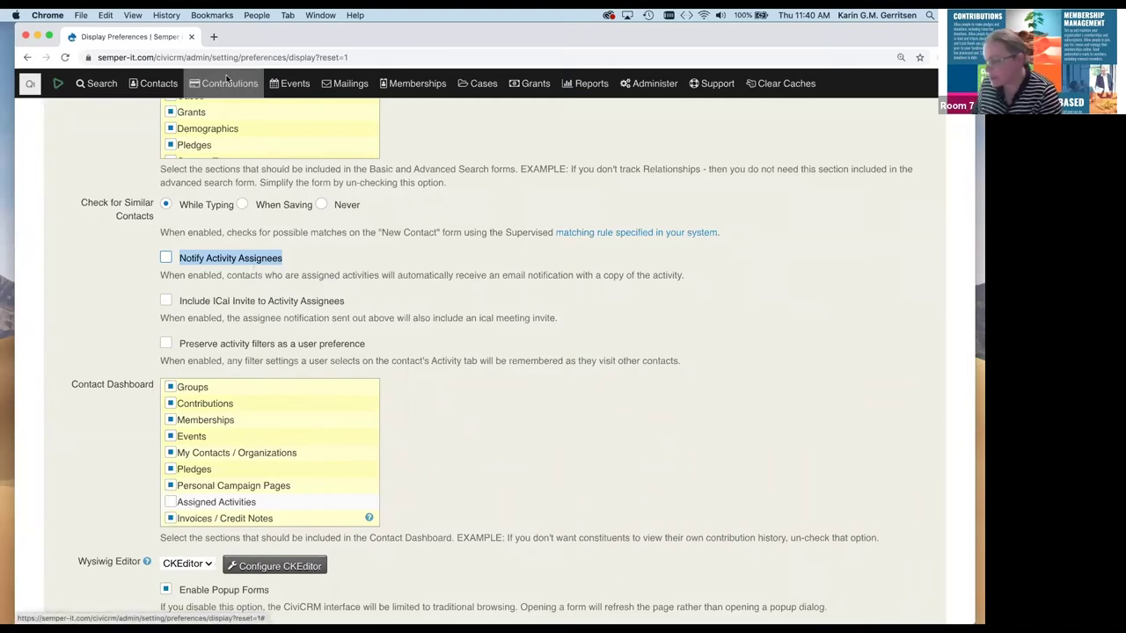
# Step: Open the "D8WFC - Contact Name + Address" example form from the D8WFC Examples on d8.semper-it.com
pyautogui.click(209, 56)
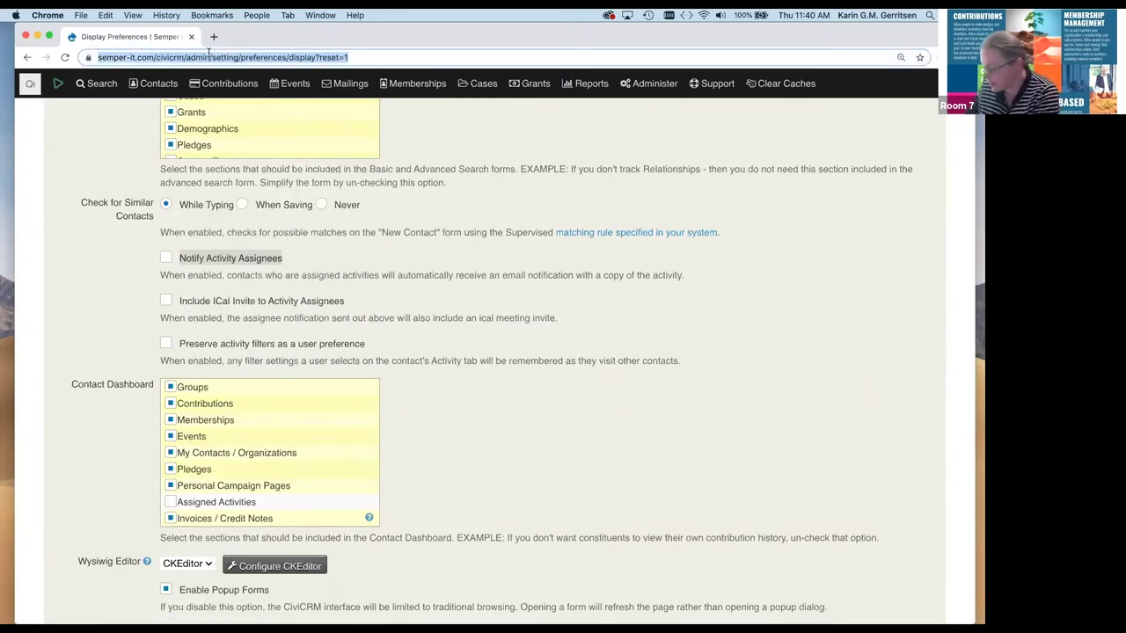
pyautogui.write('d8')
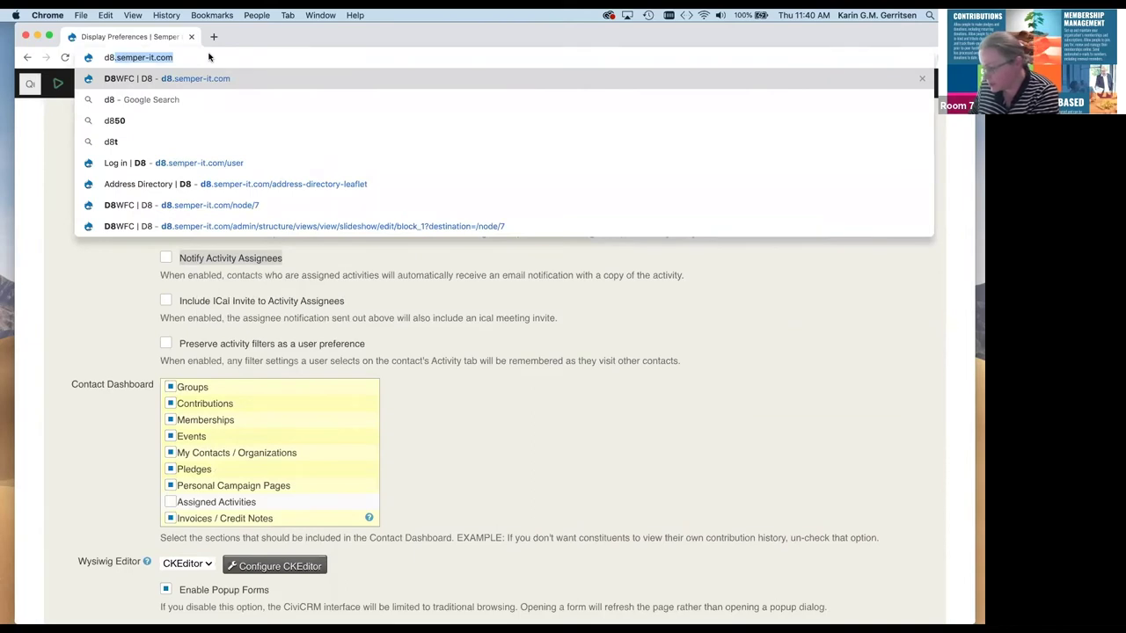
pyautogui.press('Return')
pyautogui.click(585, 224)
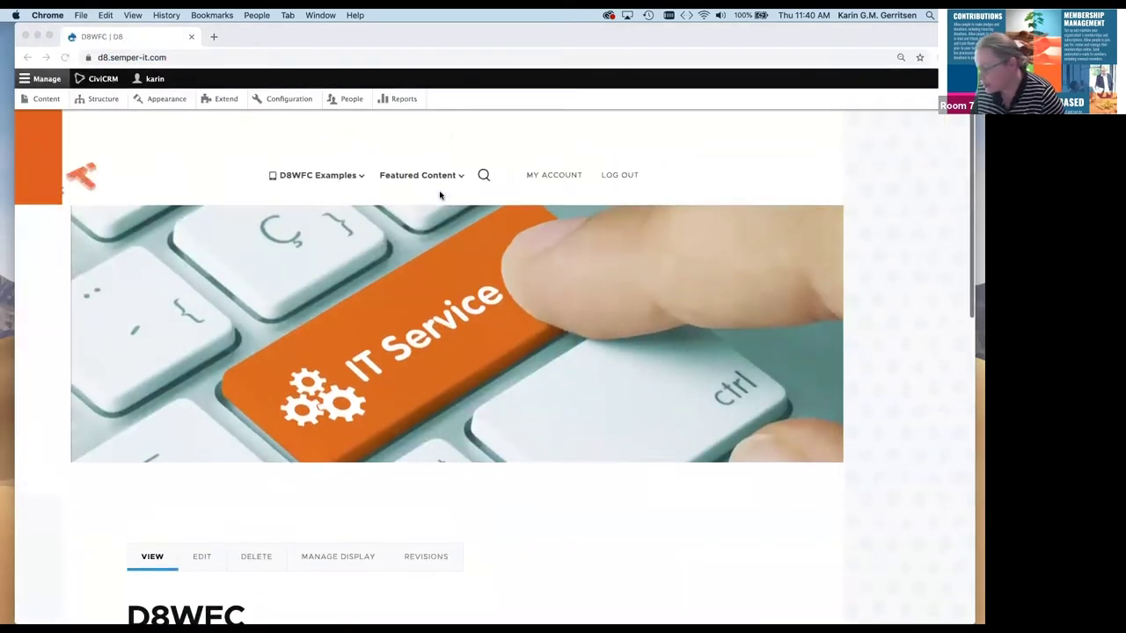
pyautogui.moveTo(428, 175)
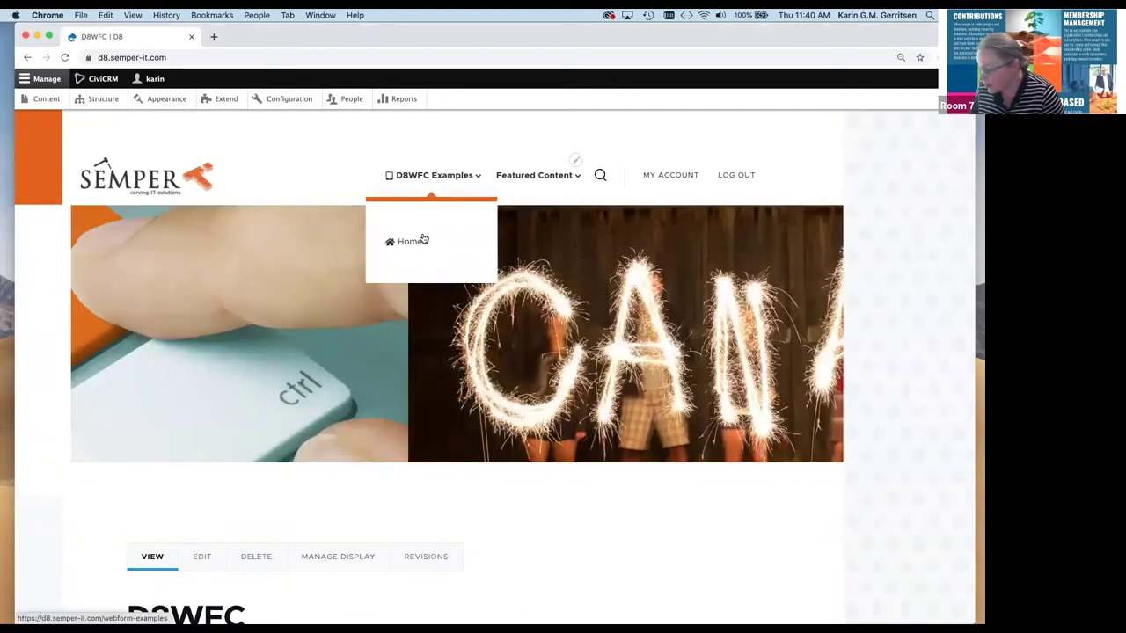
pyautogui.scroll(-1, 431, 167)
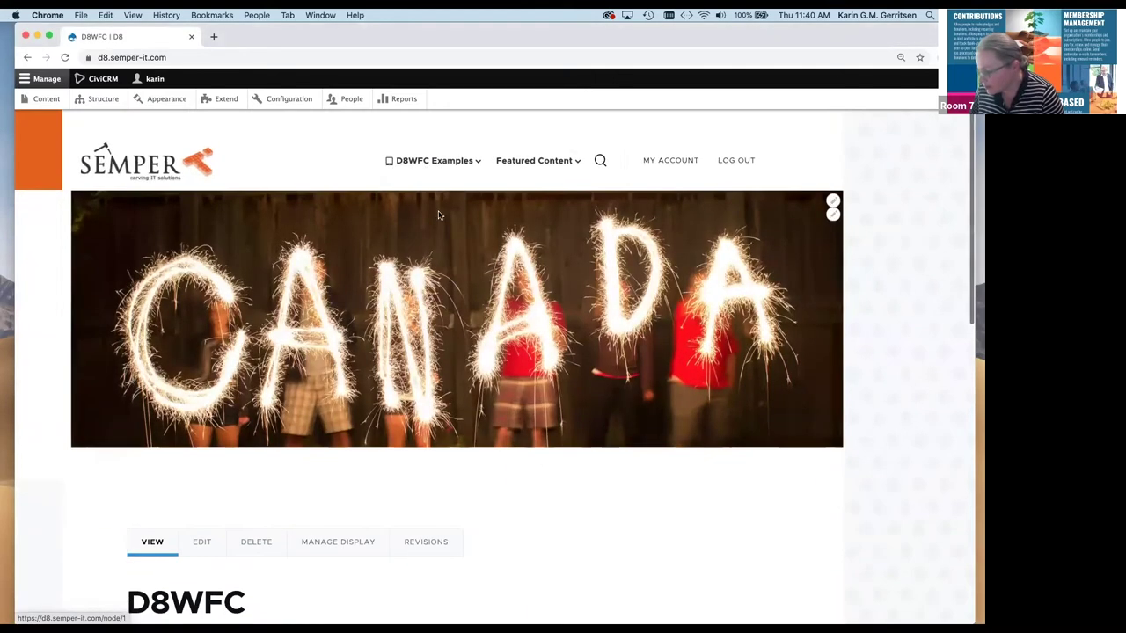
pyautogui.click(431, 158)
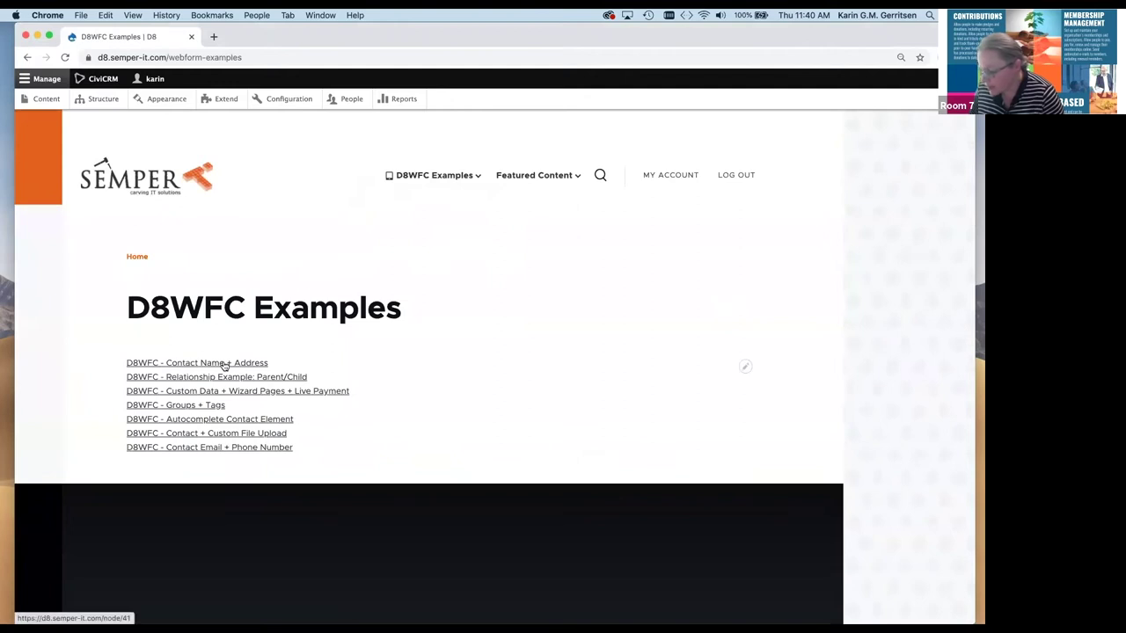
pyautogui.click(225, 366)
pyautogui.scroll(-3, 583, 370)
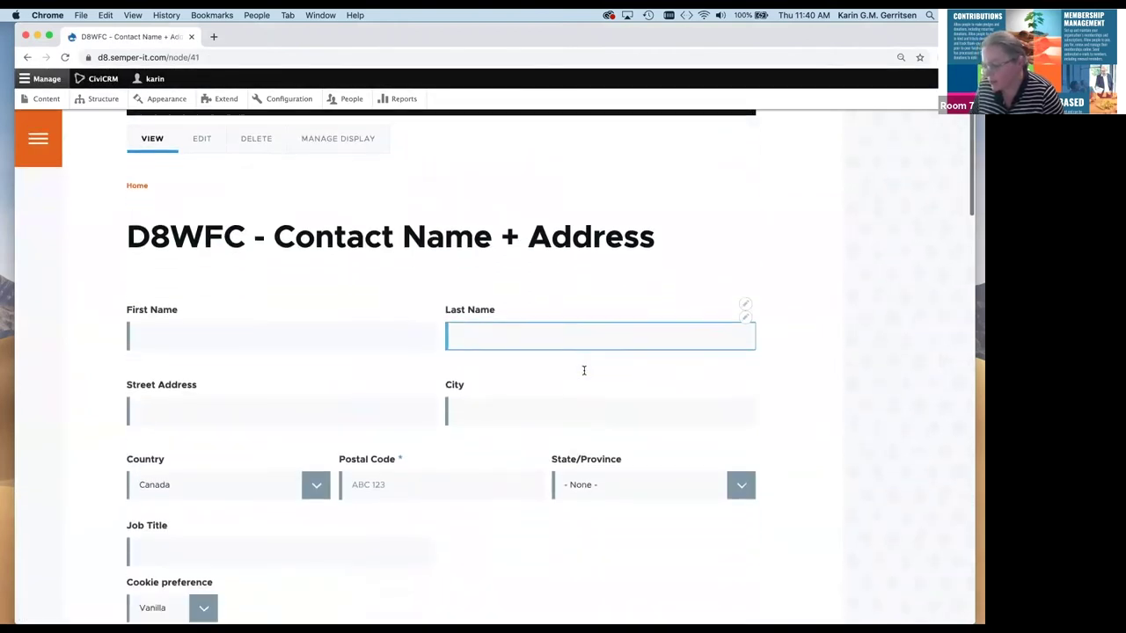
pyautogui.scroll(-2, 583, 370)
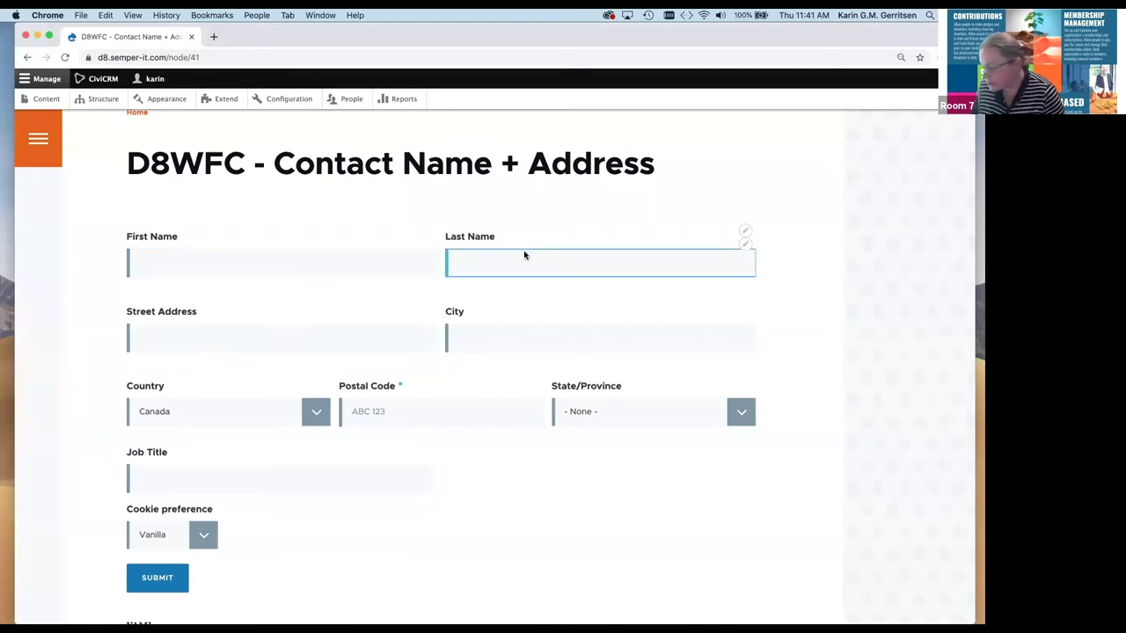
# Step: Test the Postal Code field's input mask on the example form by entering a Canadian postal code
pyautogui.click(407, 410)
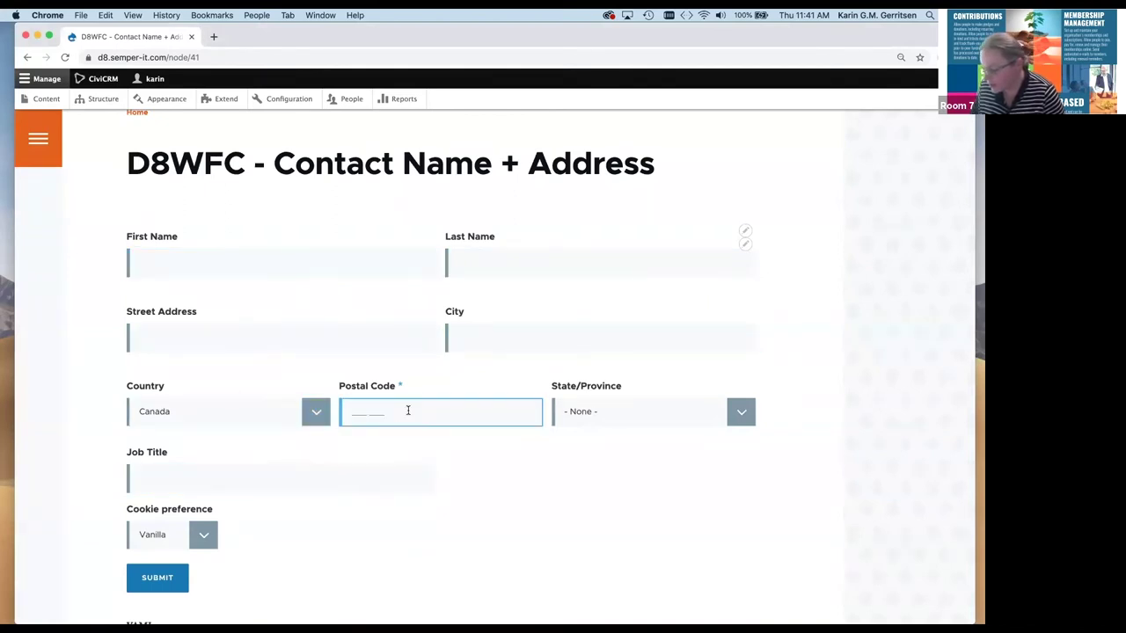
pyautogui.click(360, 412)
pyautogui.write('T3H ')
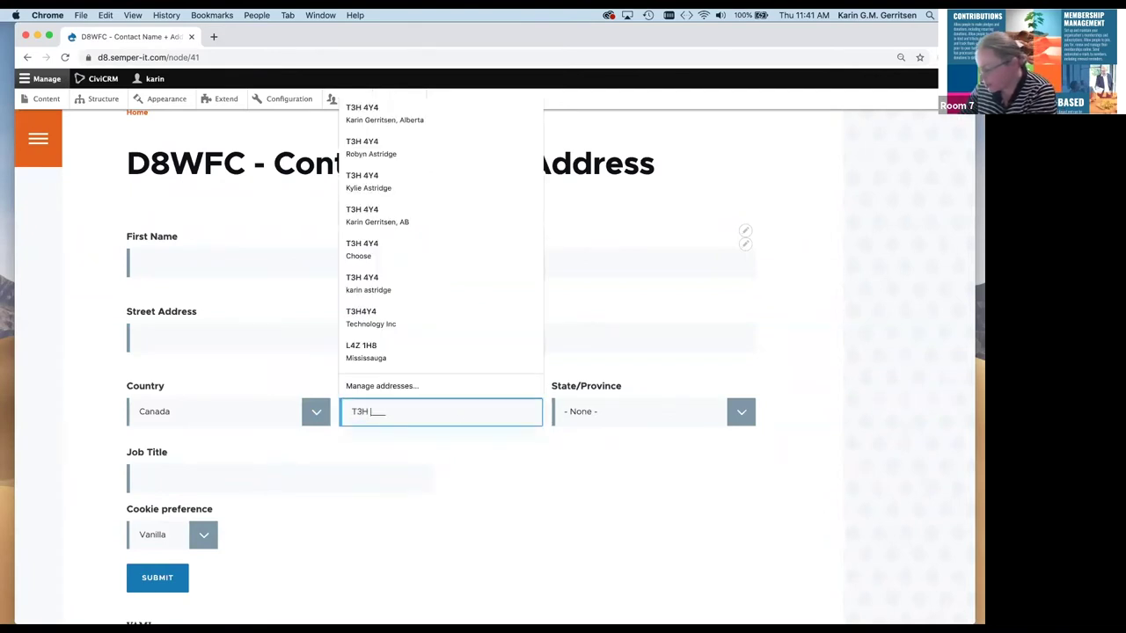
pyautogui.write('4y4')
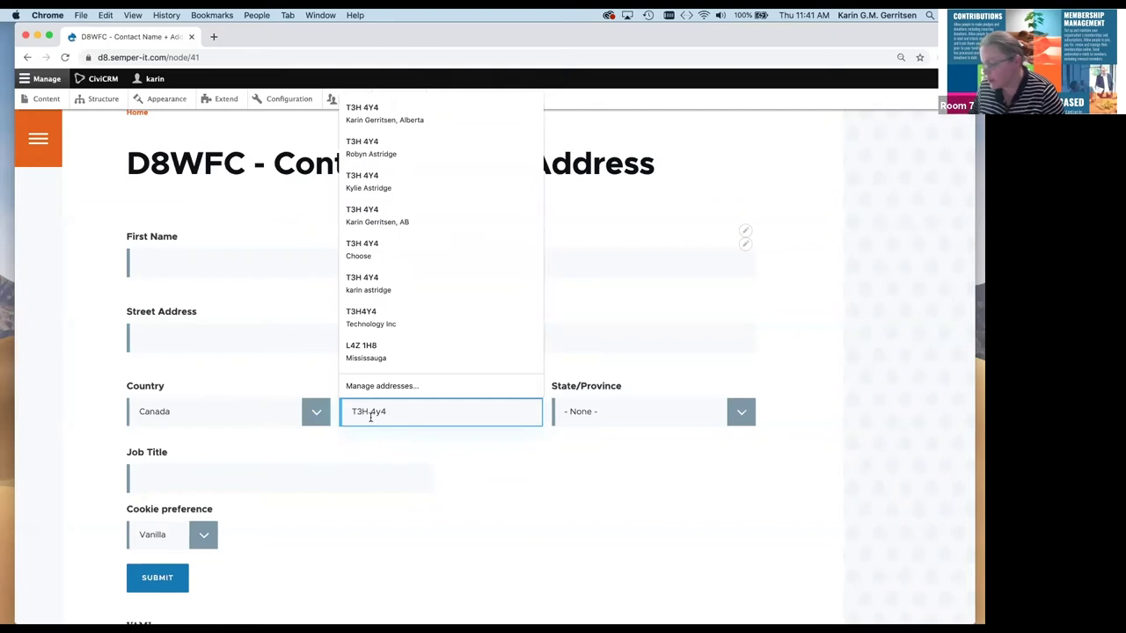
pyautogui.click(377, 411)
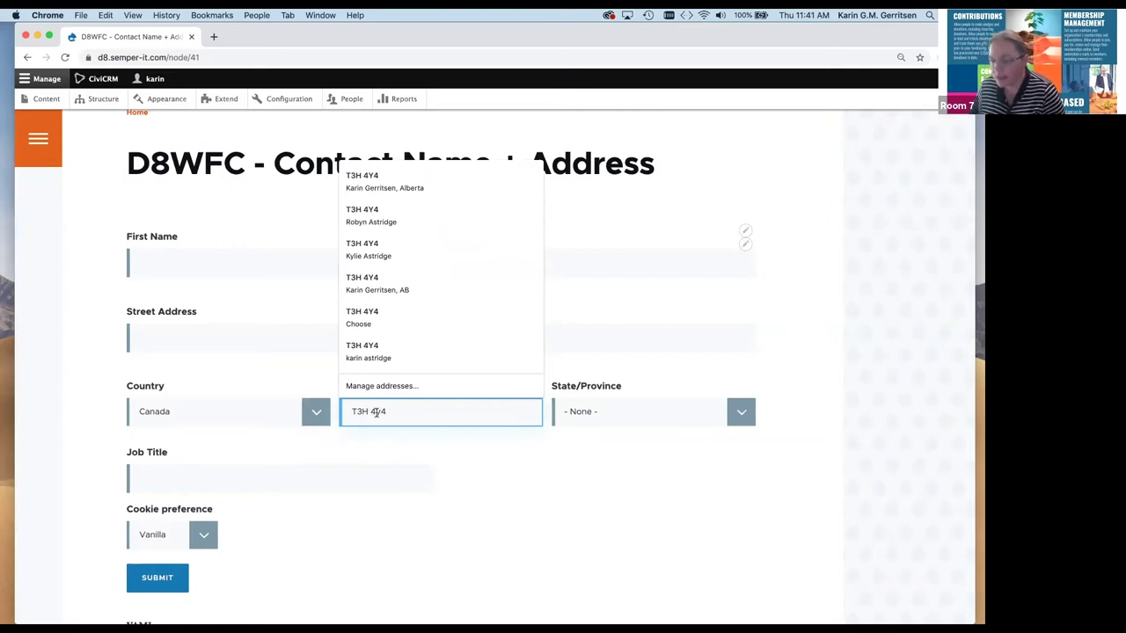
pyautogui.click(418, 456)
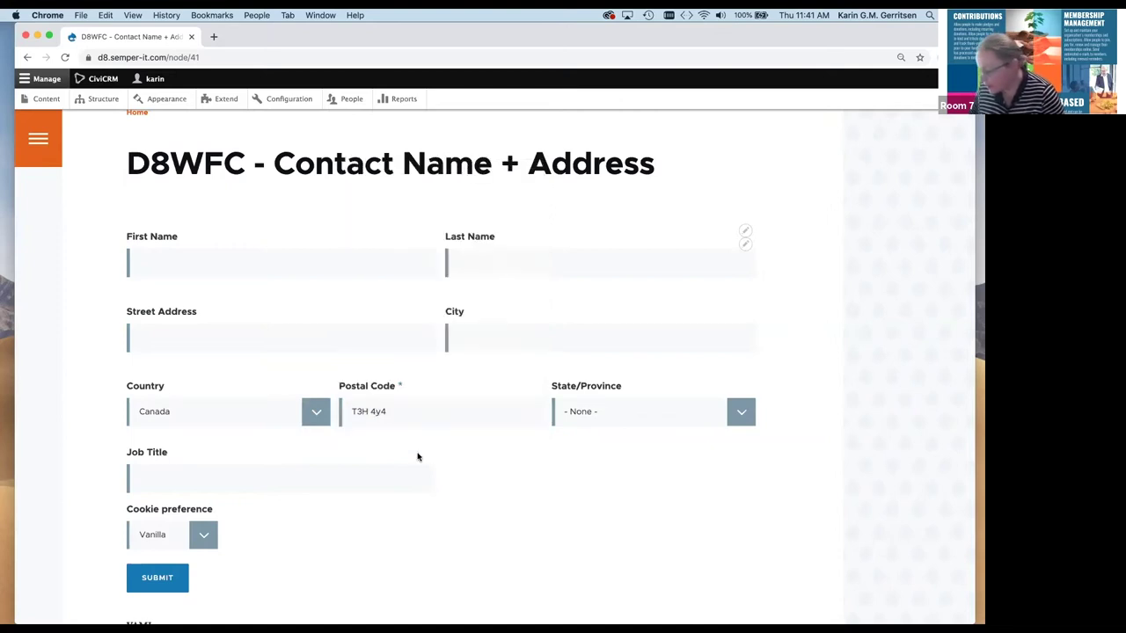
# Step: Check the State/Province choices and examine the layout of the Contact Name + Address example form
pyautogui.click(627, 420)
pyautogui.click(501, 467)
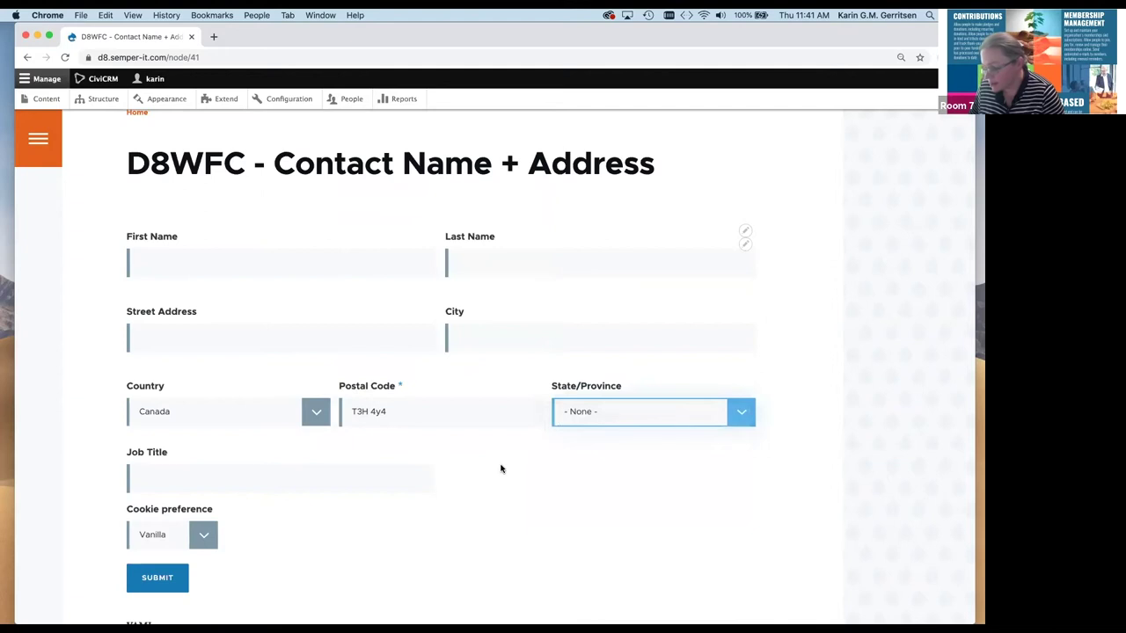
pyautogui.scroll(-2, 501, 469)
pyautogui.scroll(-1, 501, 467)
pyautogui.scroll(4, 501, 467)
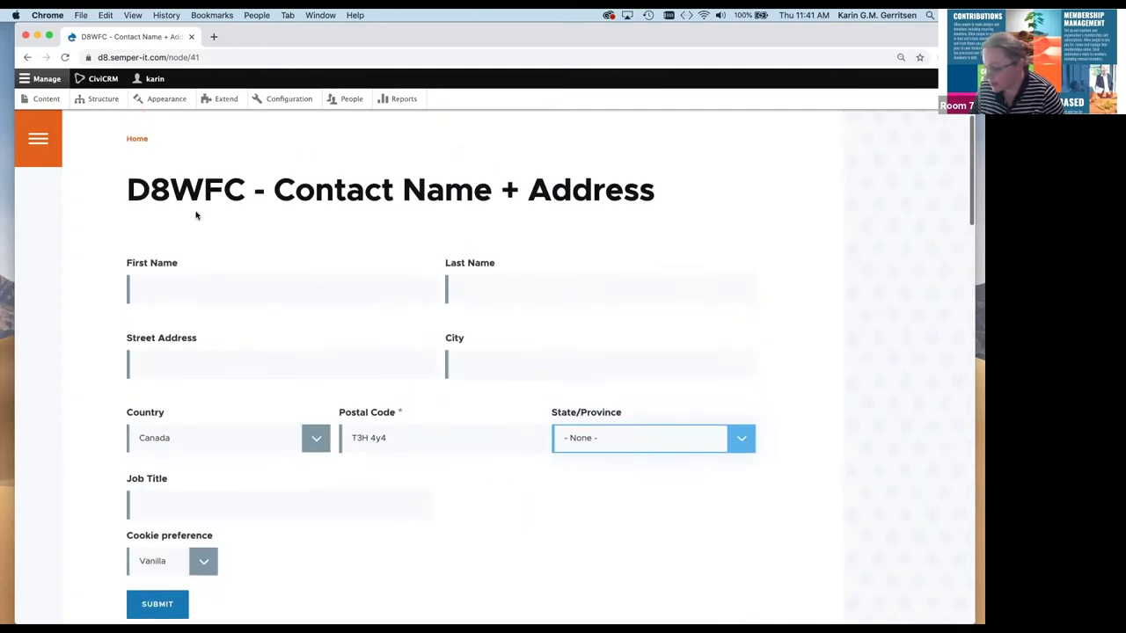
pyautogui.scroll(2, 202, 216)
pyautogui.scroll(-3, 237, 181)
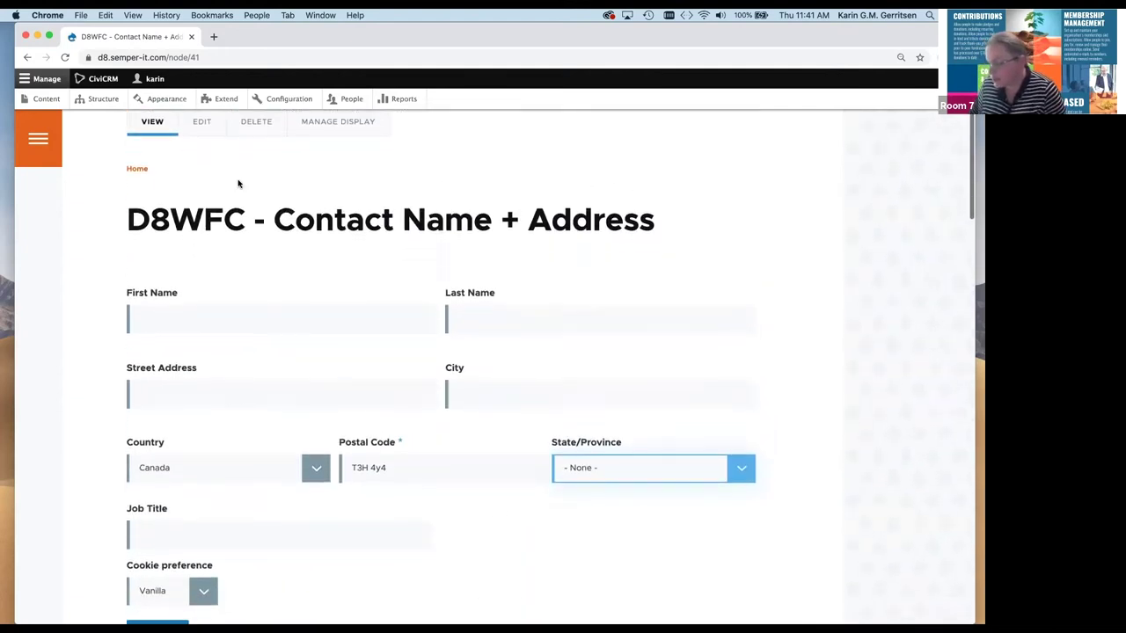
pyautogui.scroll(-1, 237, 180)
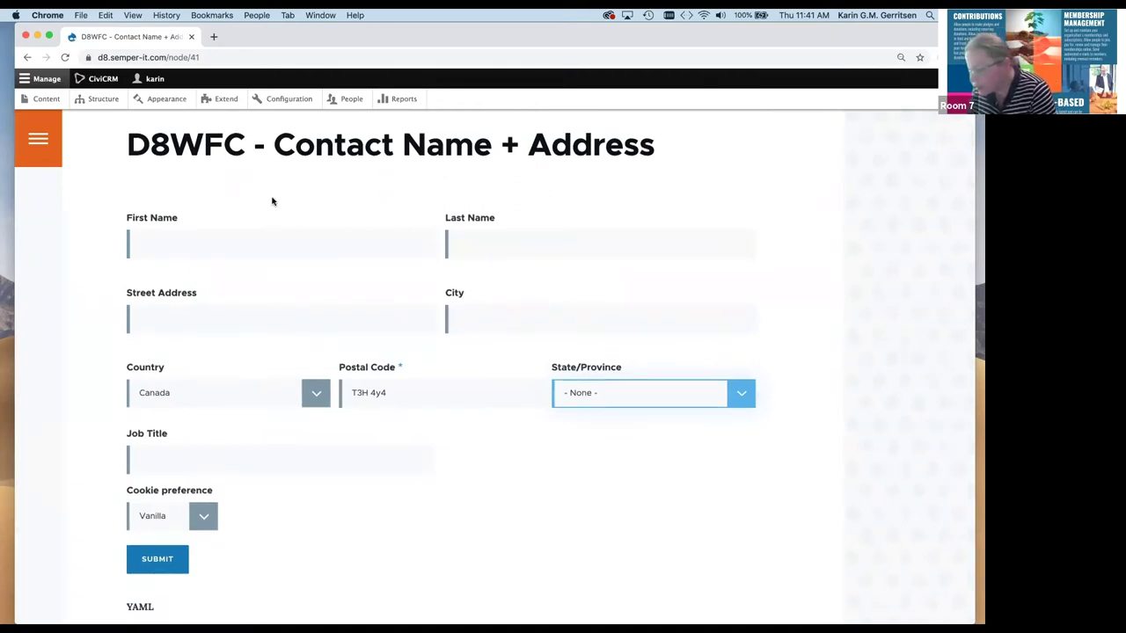
pyautogui.scroll(1, 273, 200)
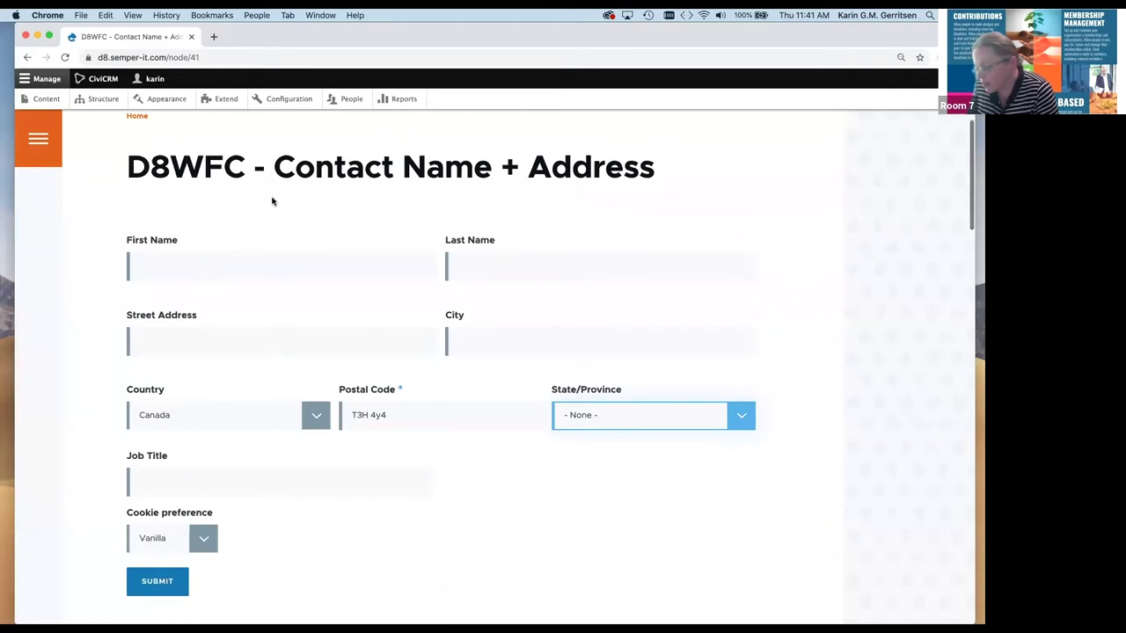
# Step: Open the Webform CiviCRM Integration project page on drupal.org and examine its Drupal 8 port and sponsors sections
pyautogui.click(246, 59)
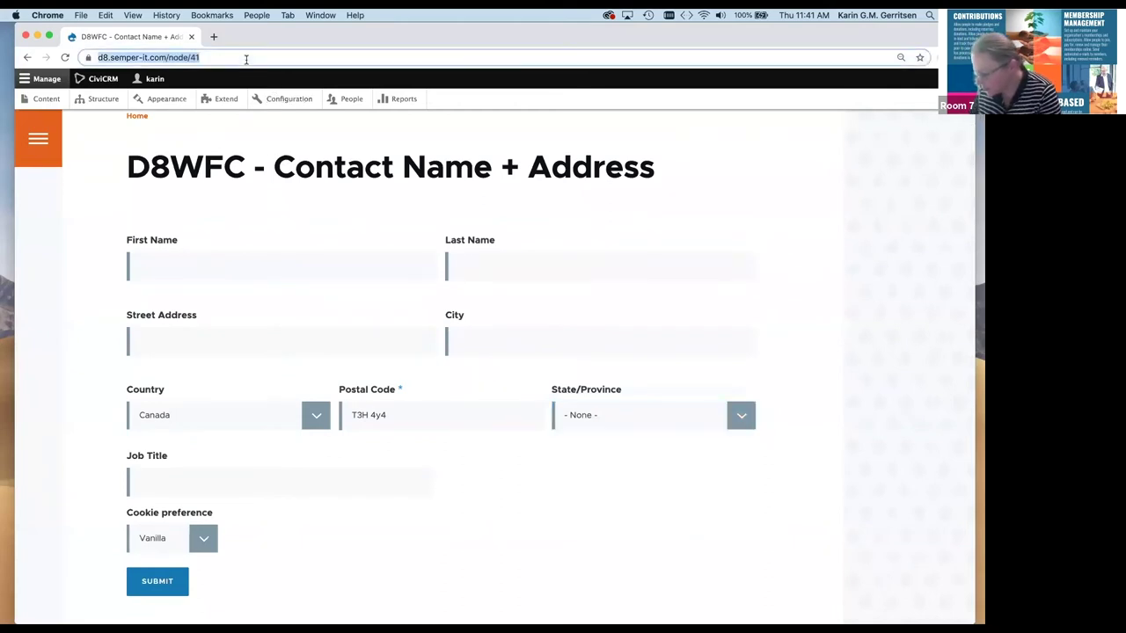
pyautogui.write('drupal.')
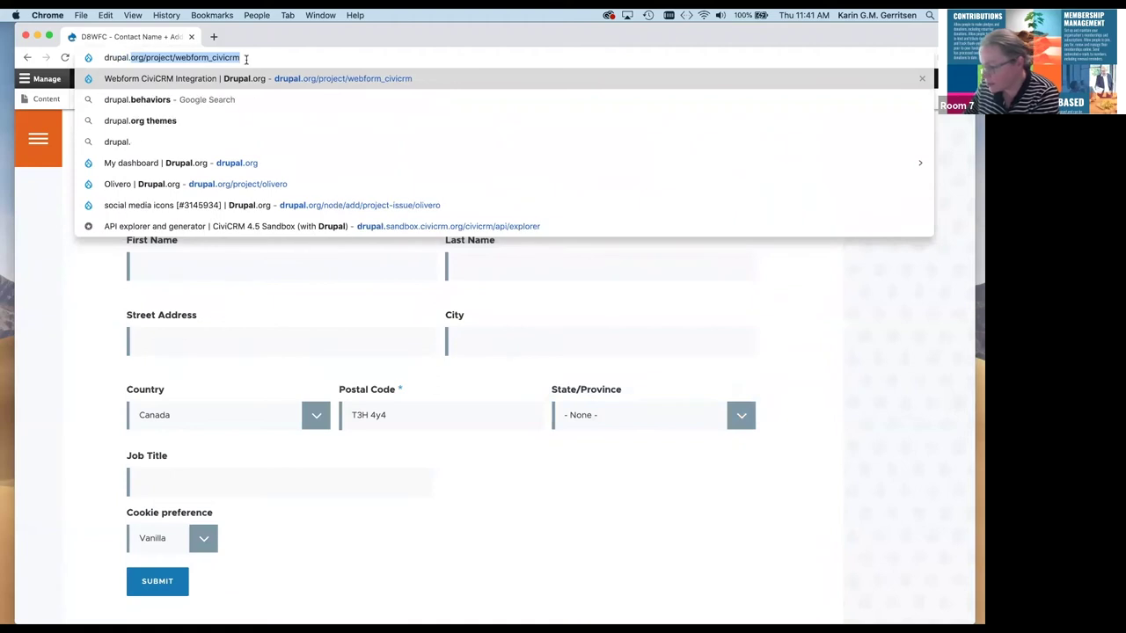
pyautogui.press('Return')
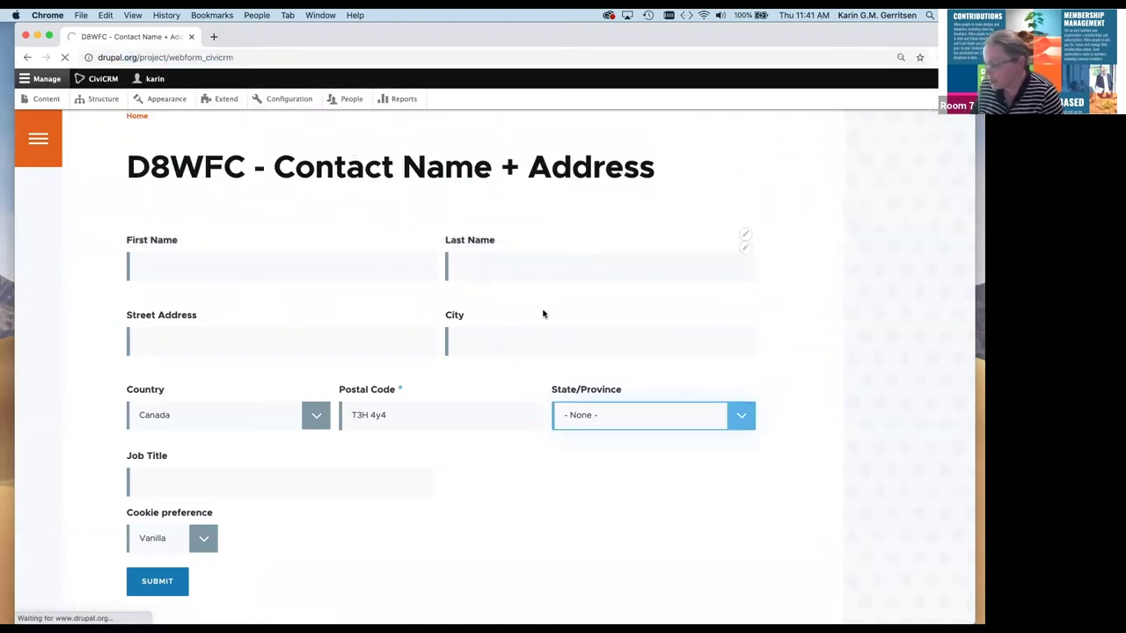
pyautogui.scroll(-5, 603, 389)
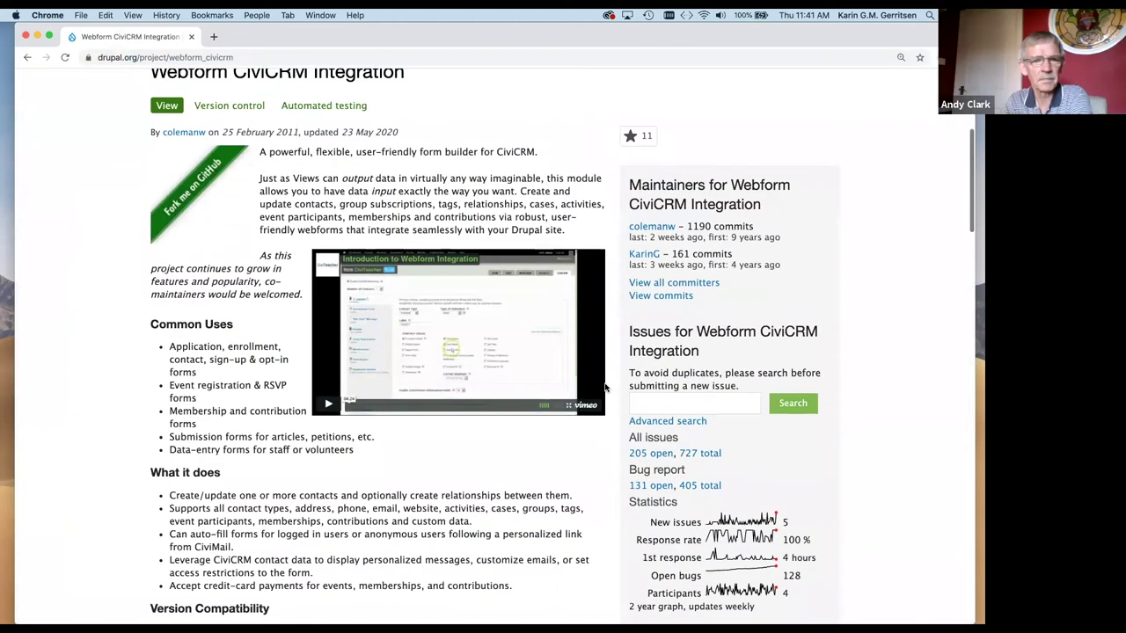
pyautogui.scroll(-2, 605, 387)
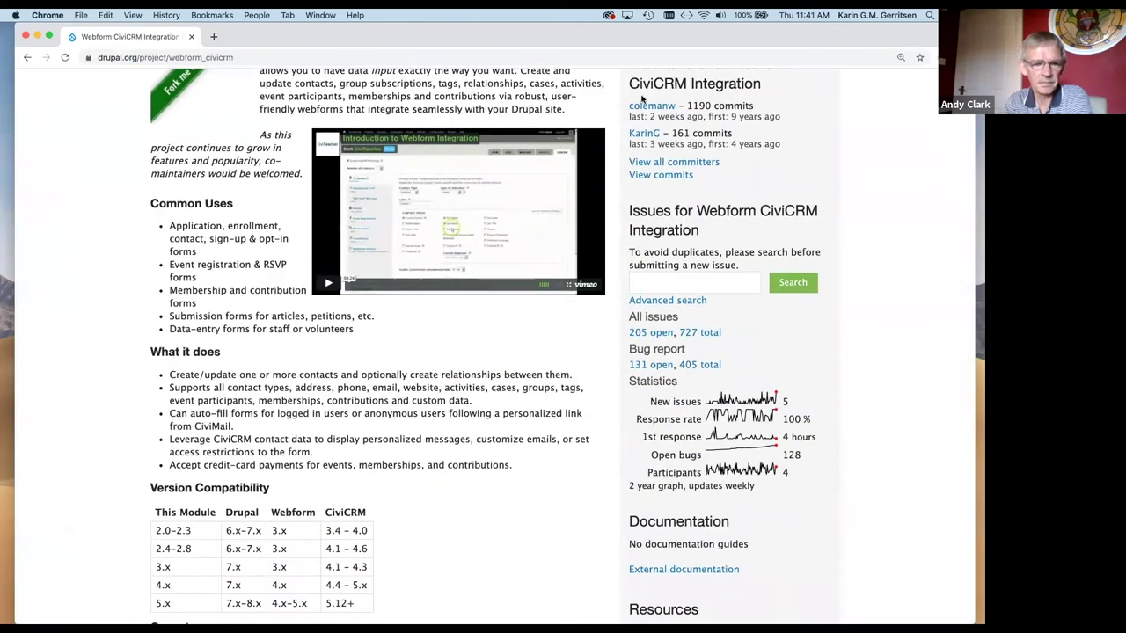
pyautogui.scroll(-15, 603, 242)
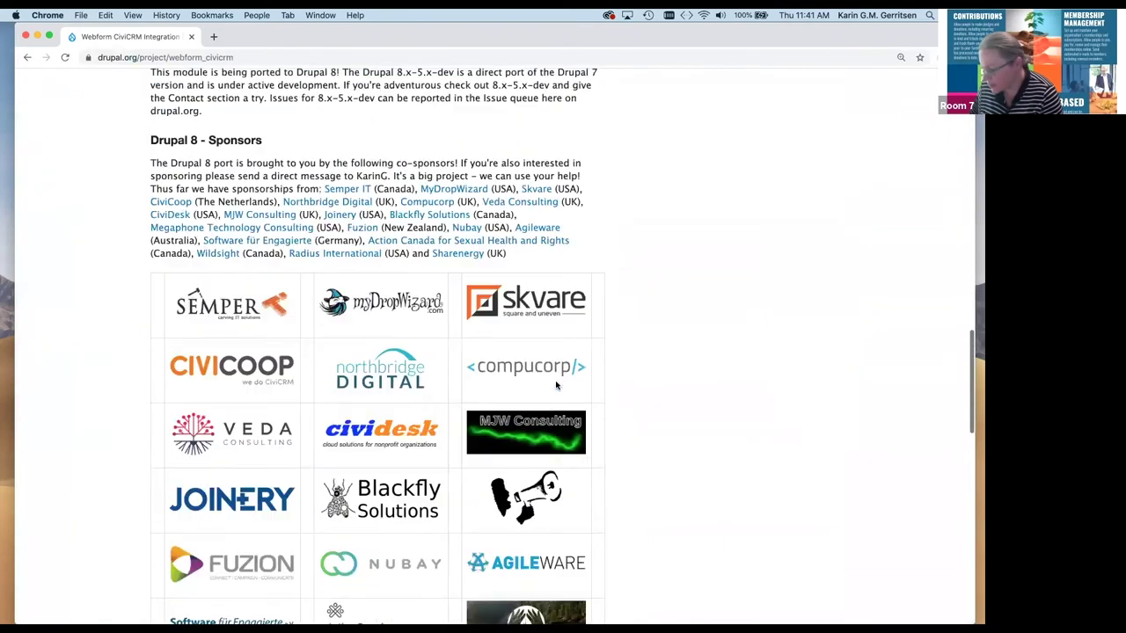
pyautogui.scroll(-2, 550, 406)
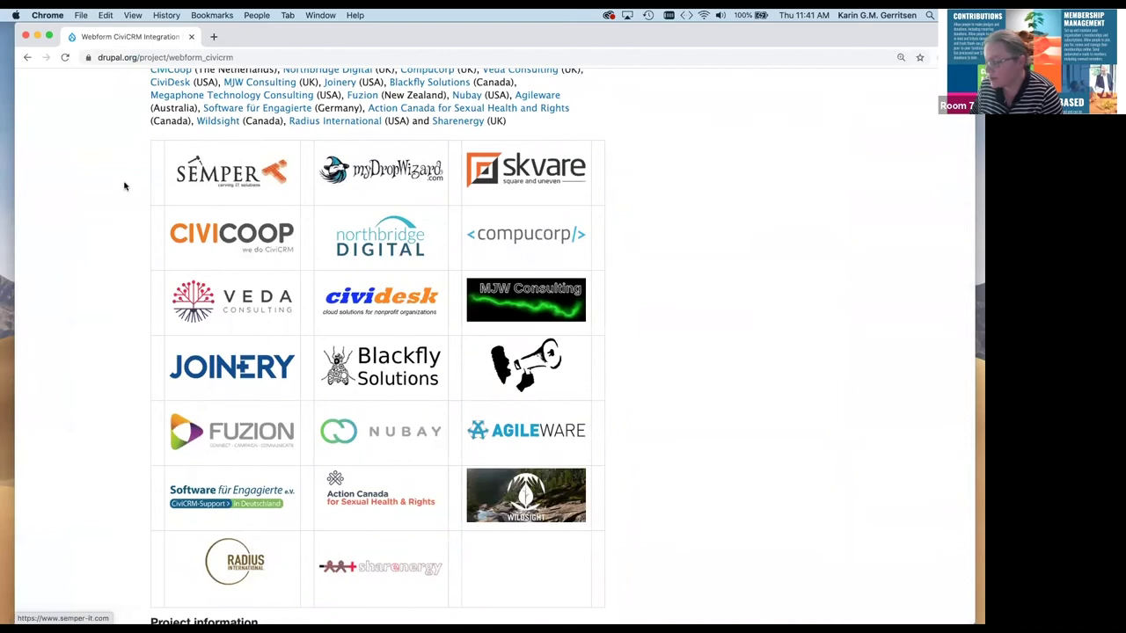
pyautogui.scroll(-1, 158, 128)
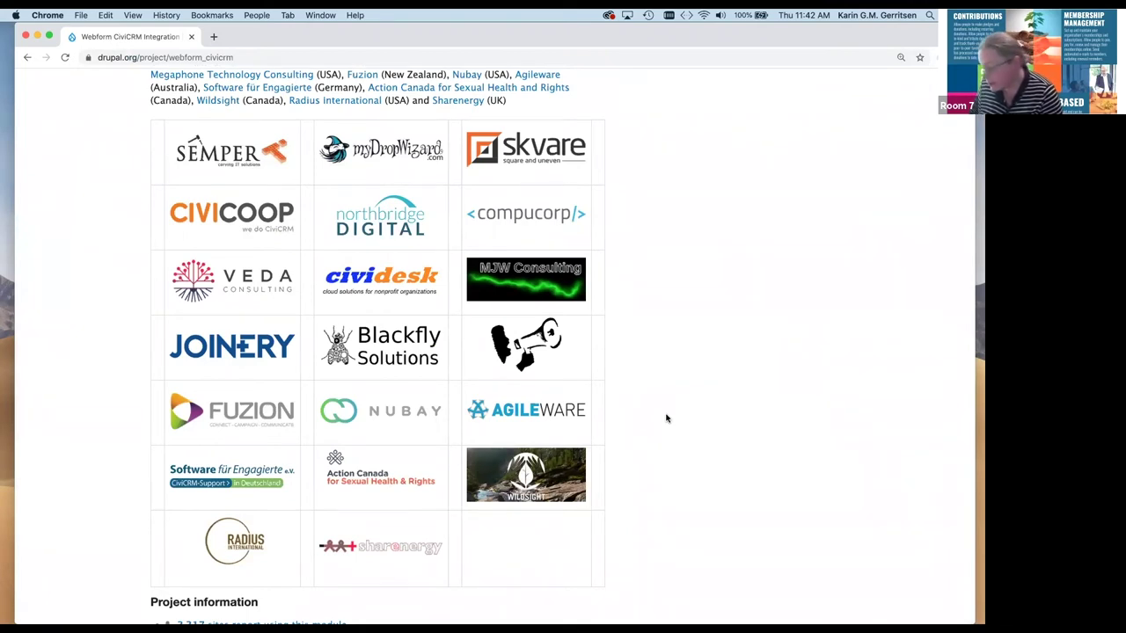
pyautogui.scroll(-1, 667, 418)
pyautogui.scroll(1, 666, 419)
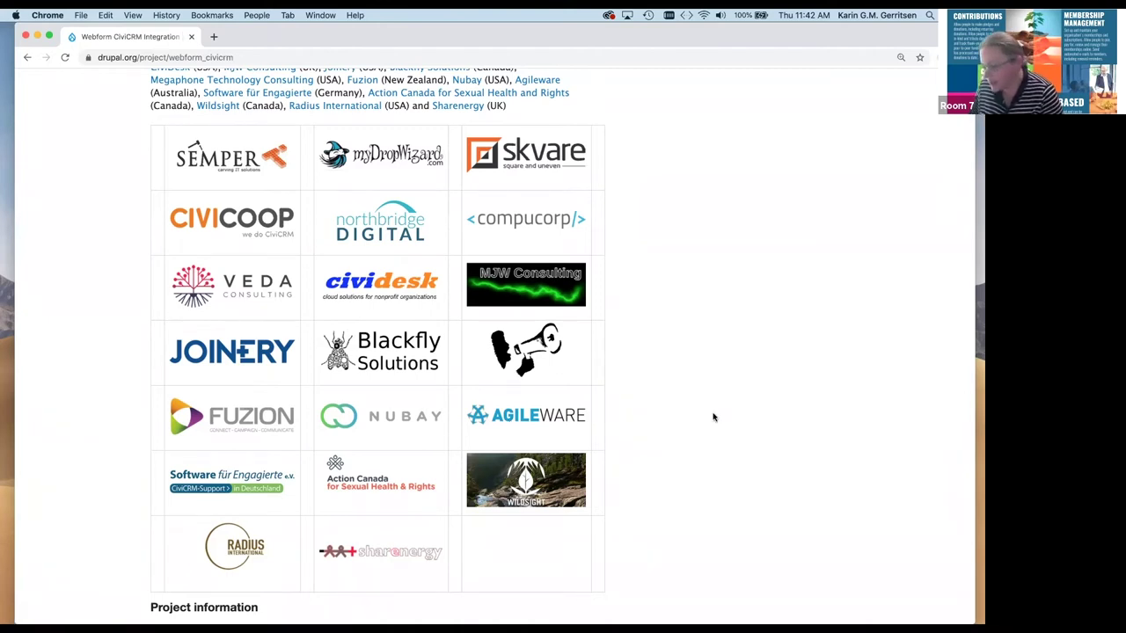
pyautogui.scroll(-2, 684, 381)
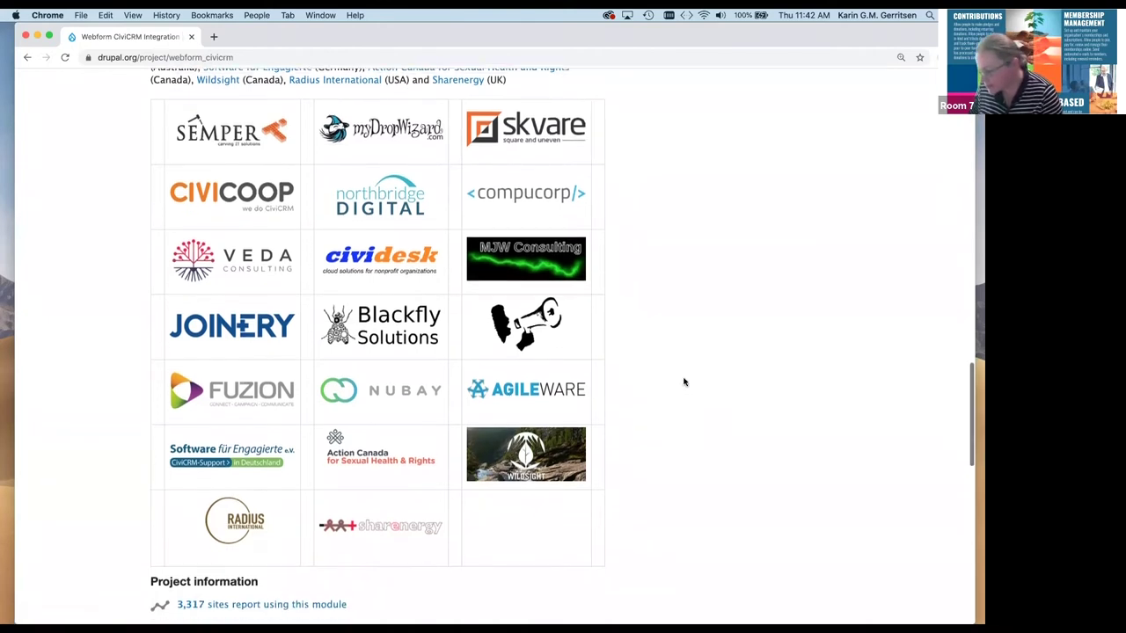
pyautogui.scroll(1, 684, 381)
pyautogui.scroll(1, 684, 382)
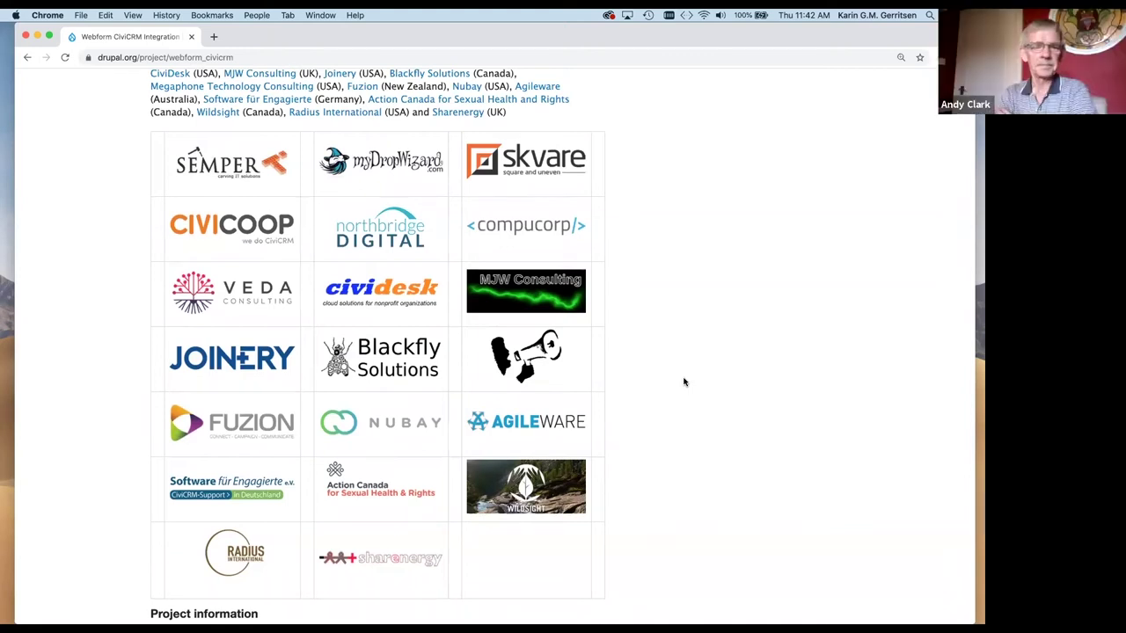
pyautogui.scroll(-2, 250, 189)
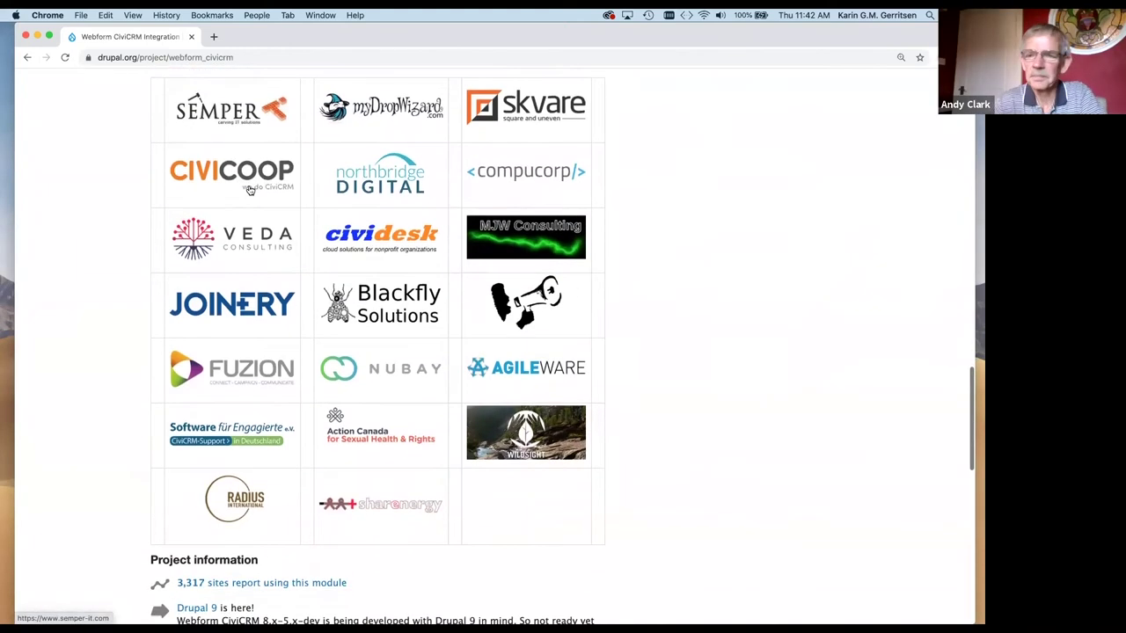
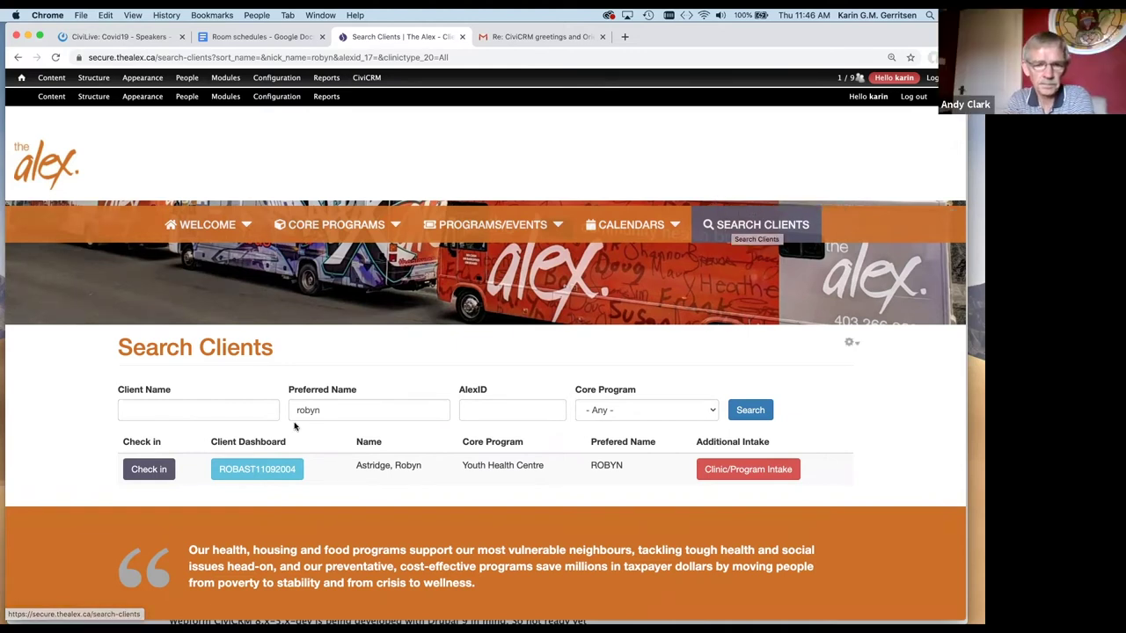
# Step: Open the found client's dashboard from the Search Clients results on The Alex site and examine its activity buttons and scheduled activities
pyautogui.moveTo(334, 408); pyautogui.dragTo(293, 410)
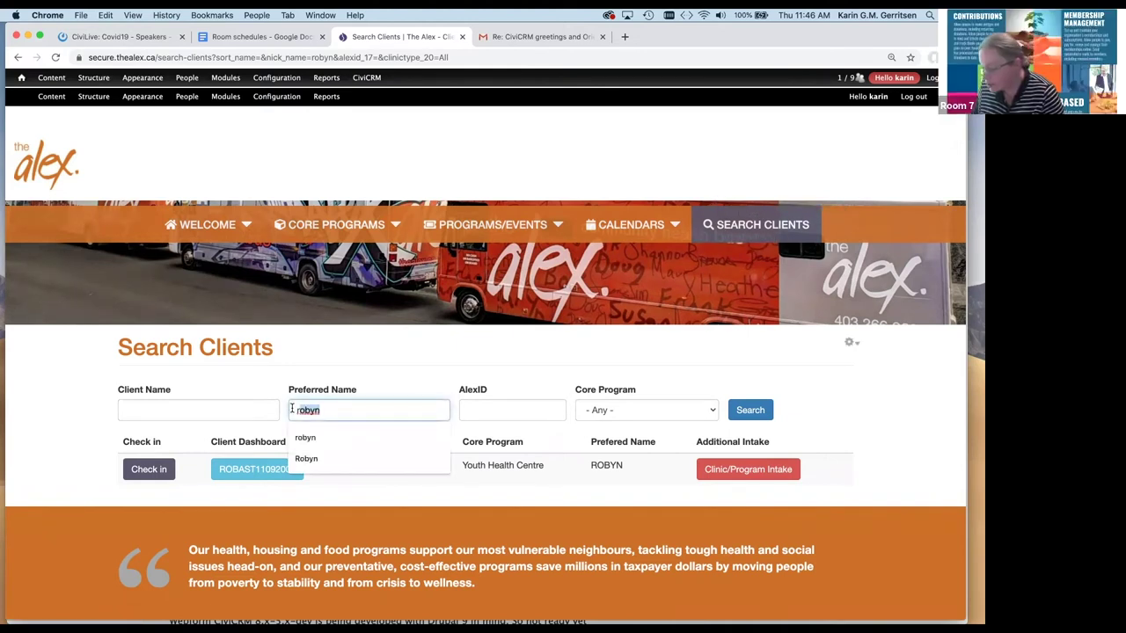
pyautogui.click(351, 409)
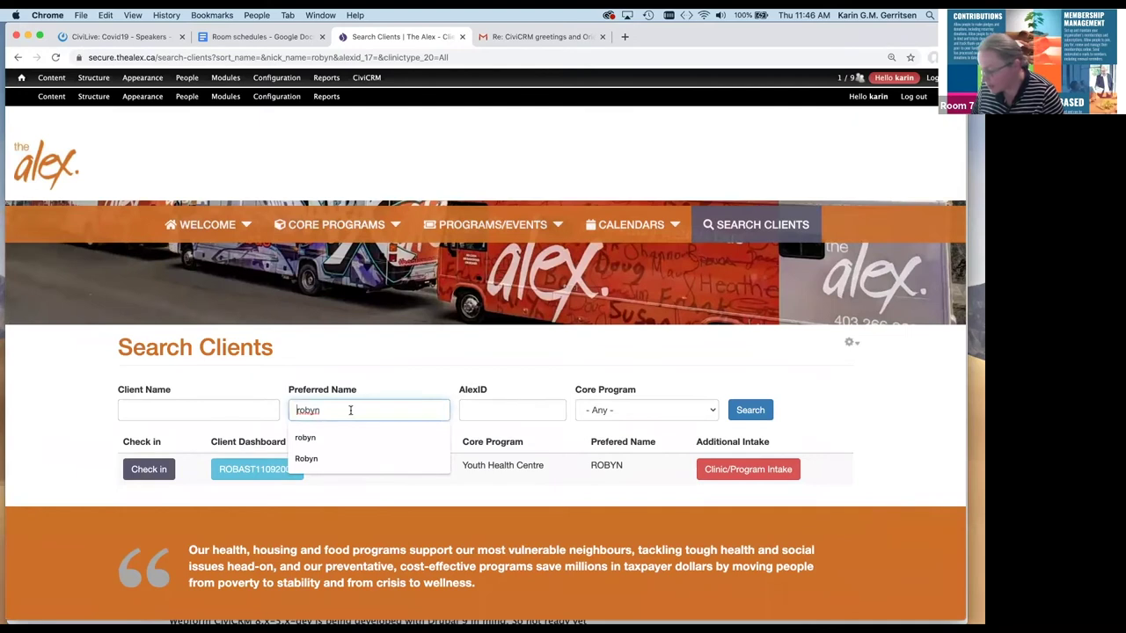
pyautogui.click(338, 494)
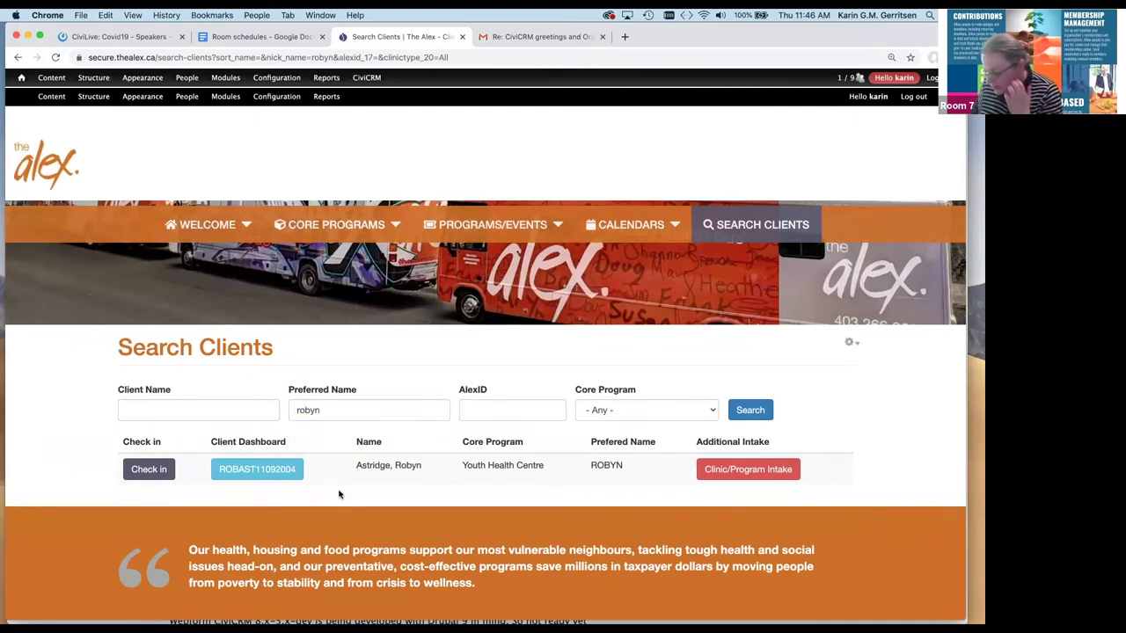
pyautogui.click(251, 471)
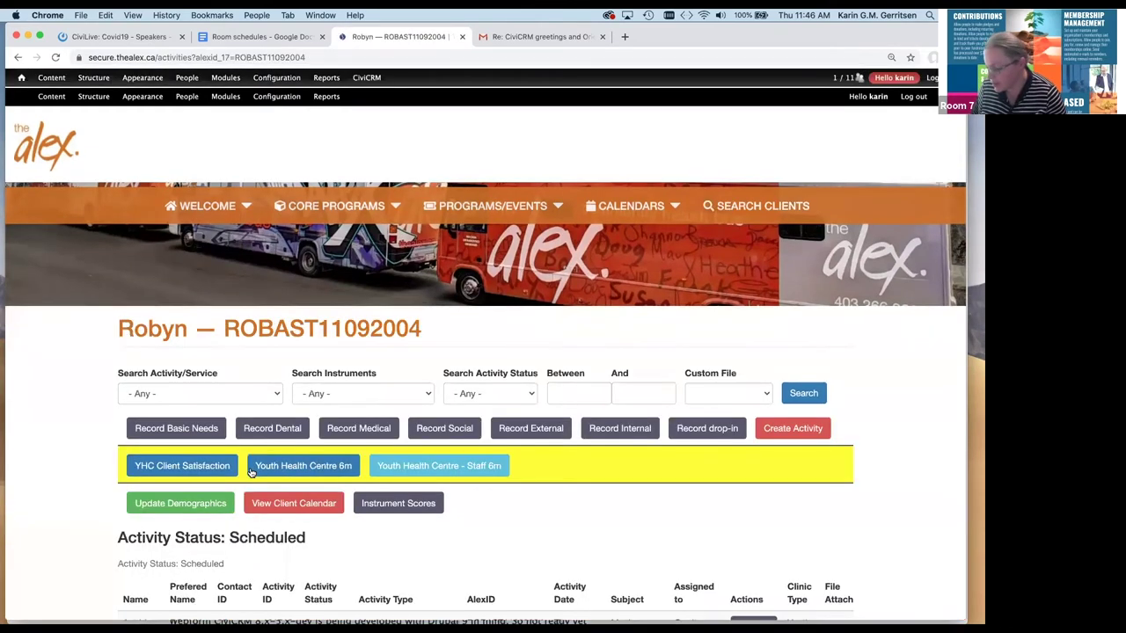
pyautogui.scroll(-2, 82, 567)
pyautogui.scroll(-1, 82, 567)
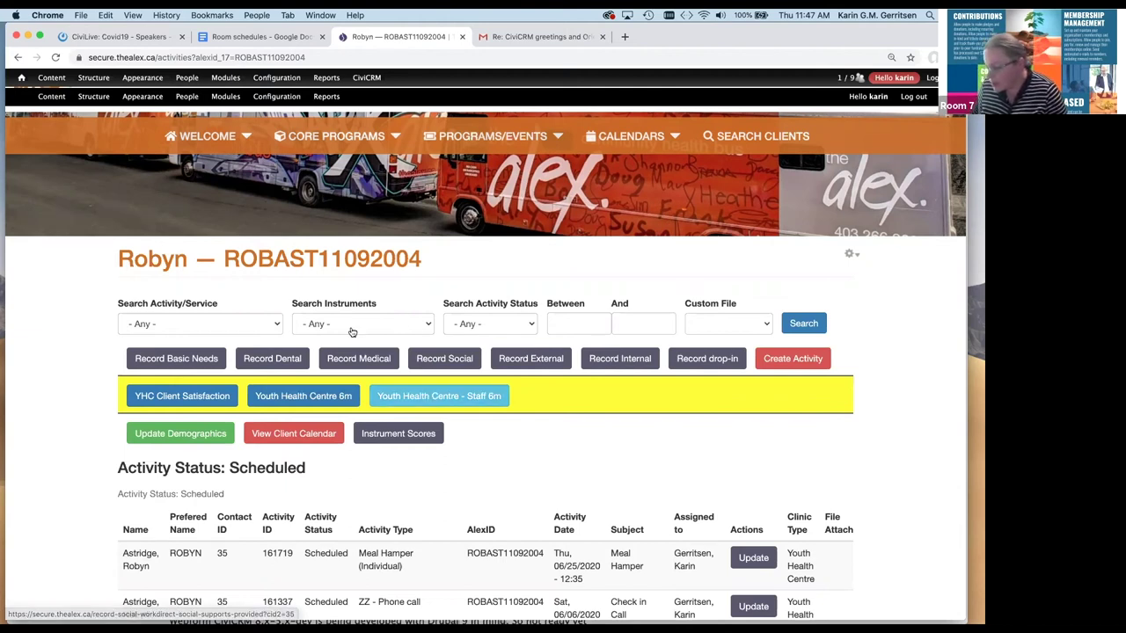
# Step: Open the Record Basic Needs form for this client and examine its item checkboxes
pyautogui.click(166, 358)
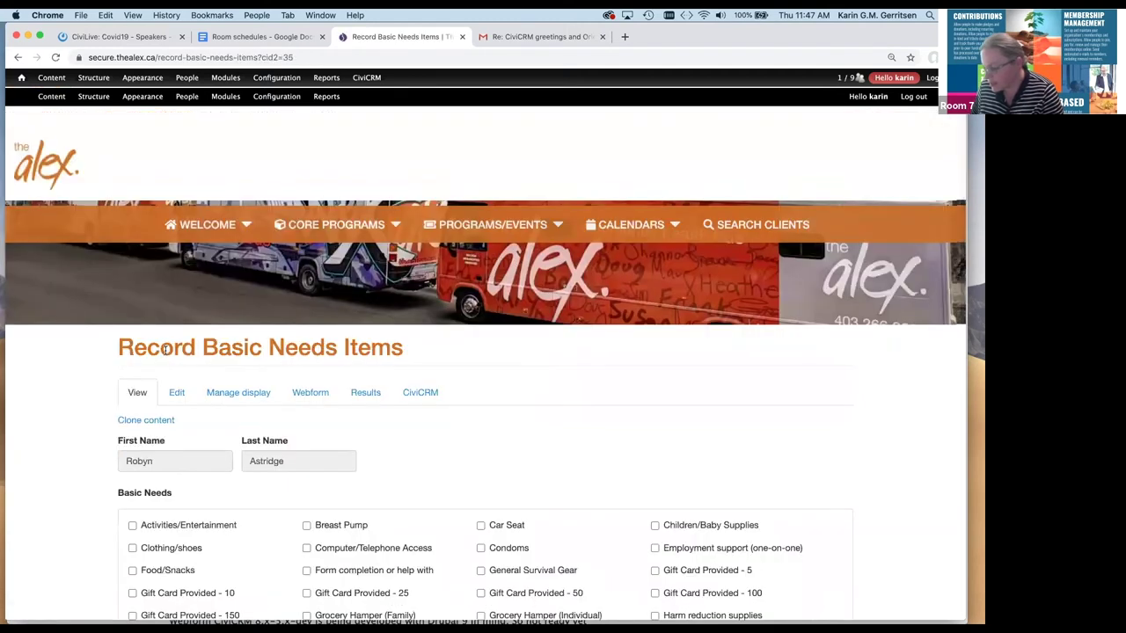
pyautogui.scroll(-3, 165, 350)
pyautogui.scroll(-1, 165, 369)
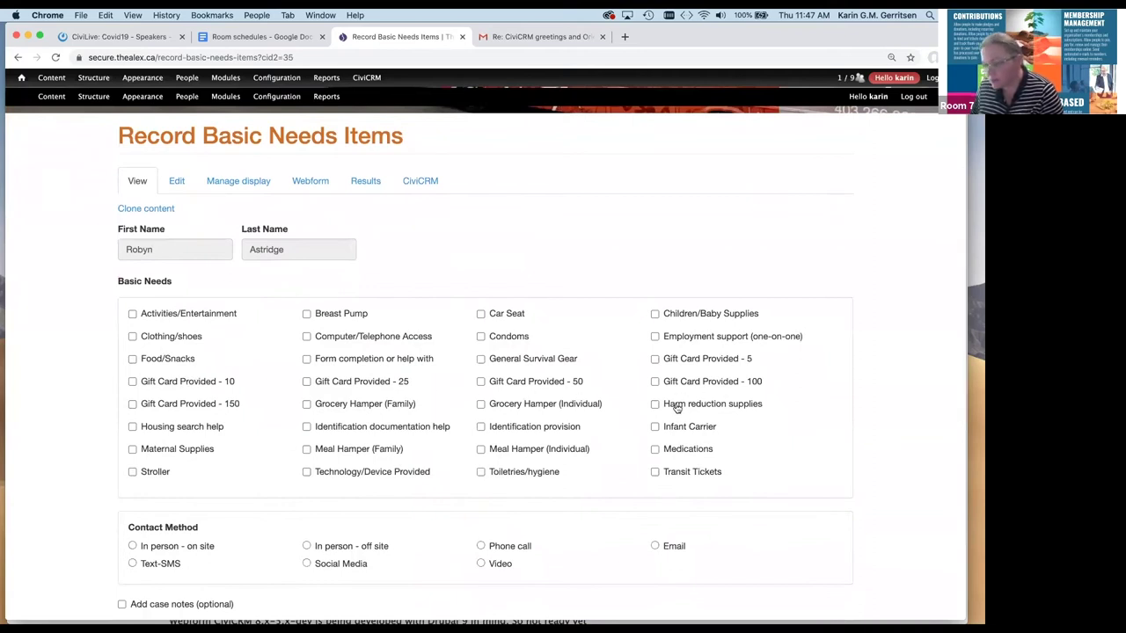
# Step: Tick Clothing/shoes, Food/Snacks and Gift Card Provided - 50 under Basic Needs and check the remaining form fields
pyautogui.click(159, 343)
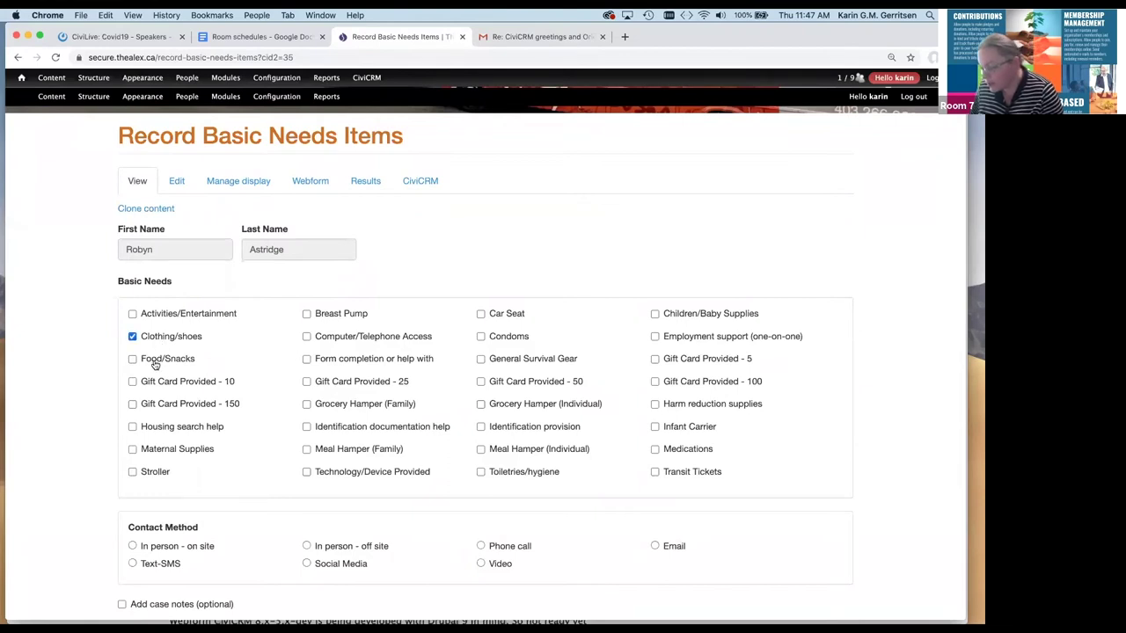
pyautogui.click(157, 362)
pyautogui.click(480, 383)
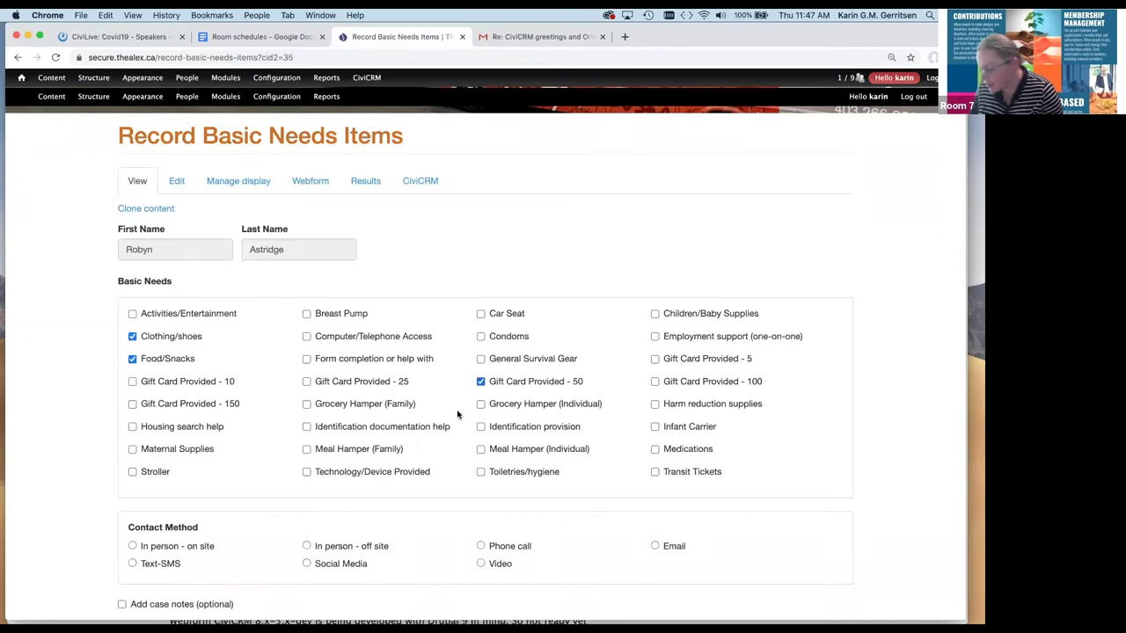
pyautogui.scroll(-5, 457, 414)
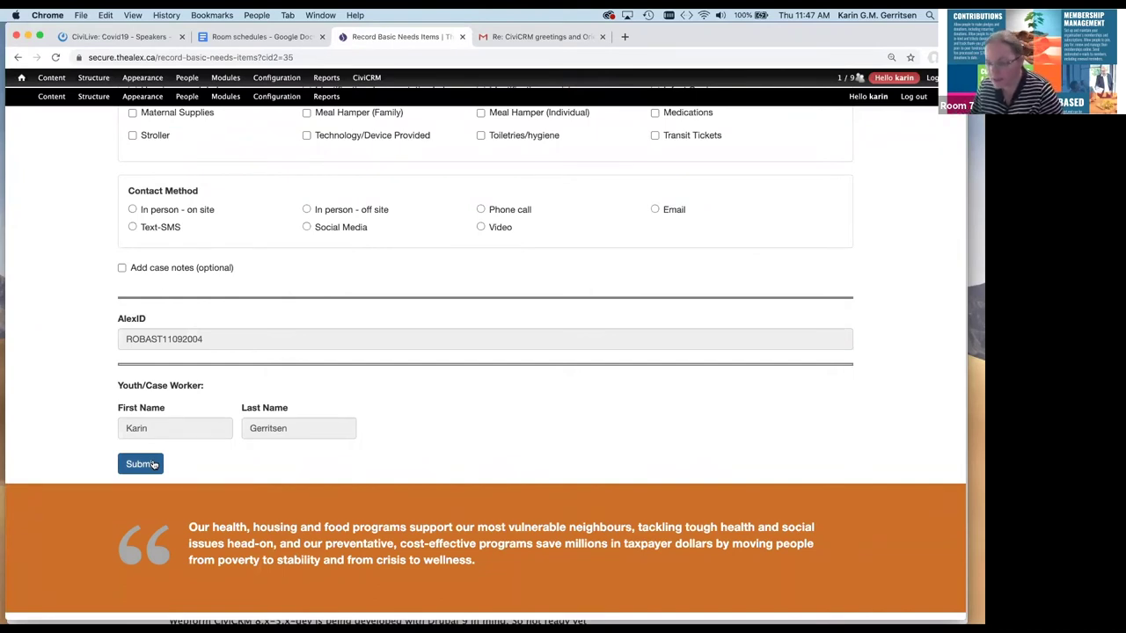
pyautogui.click(140, 463)
pyautogui.scroll(3, 151, 453)
pyautogui.scroll(2, 150, 447)
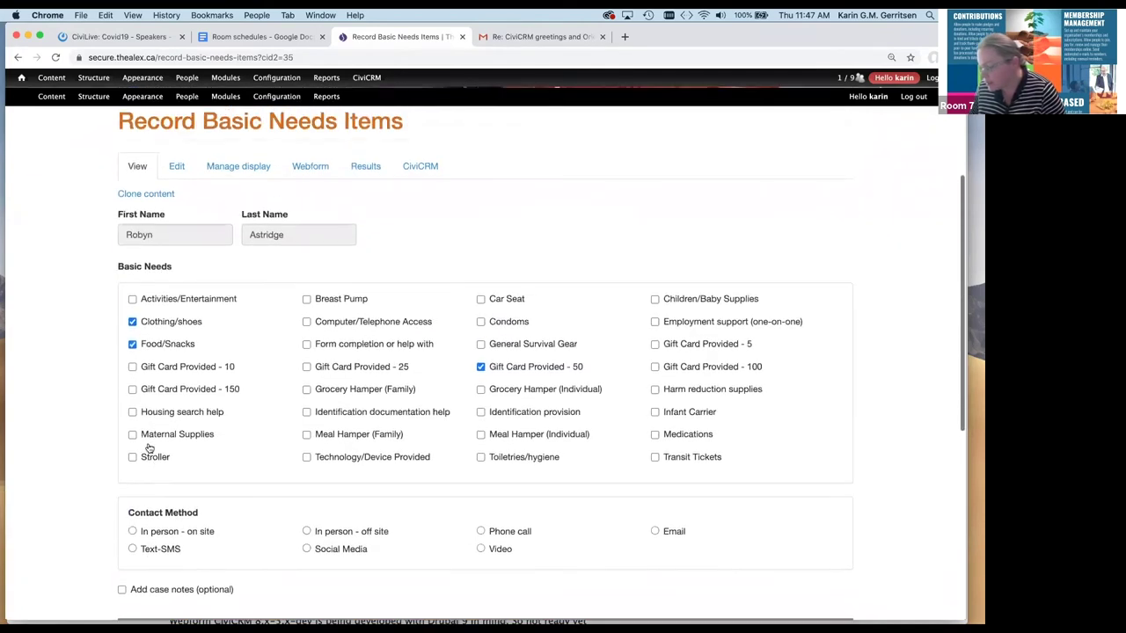
# Step: Examine the Record Basic Needs Items form's webform components and the Activities section of its CiviCRM settings
pyautogui.click(307, 187)
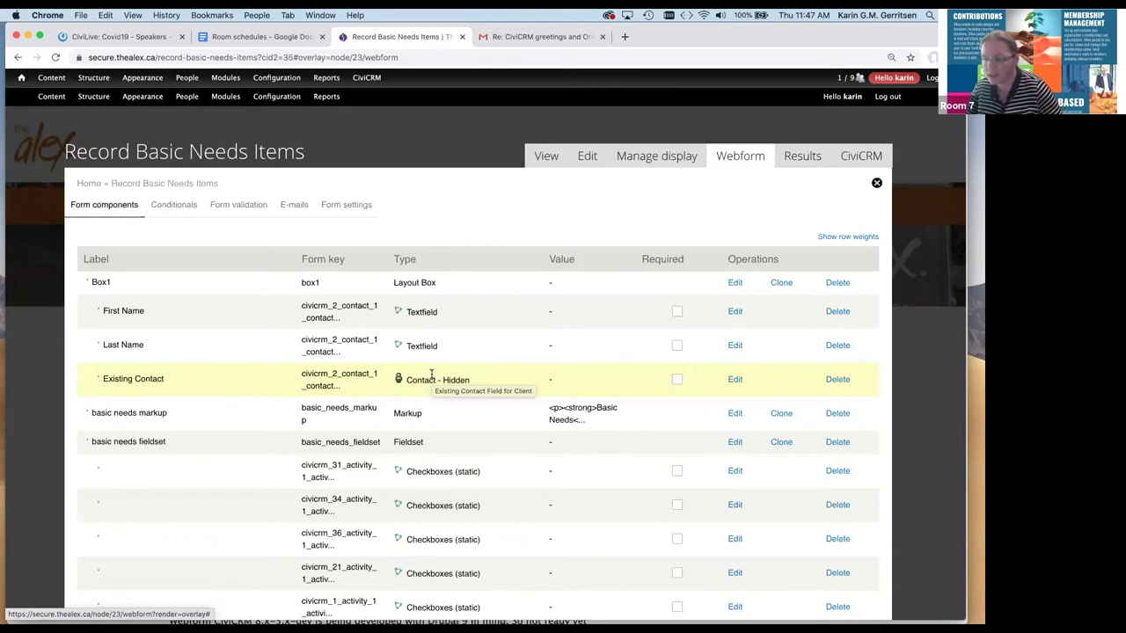
pyautogui.scroll(-2, 430, 373)
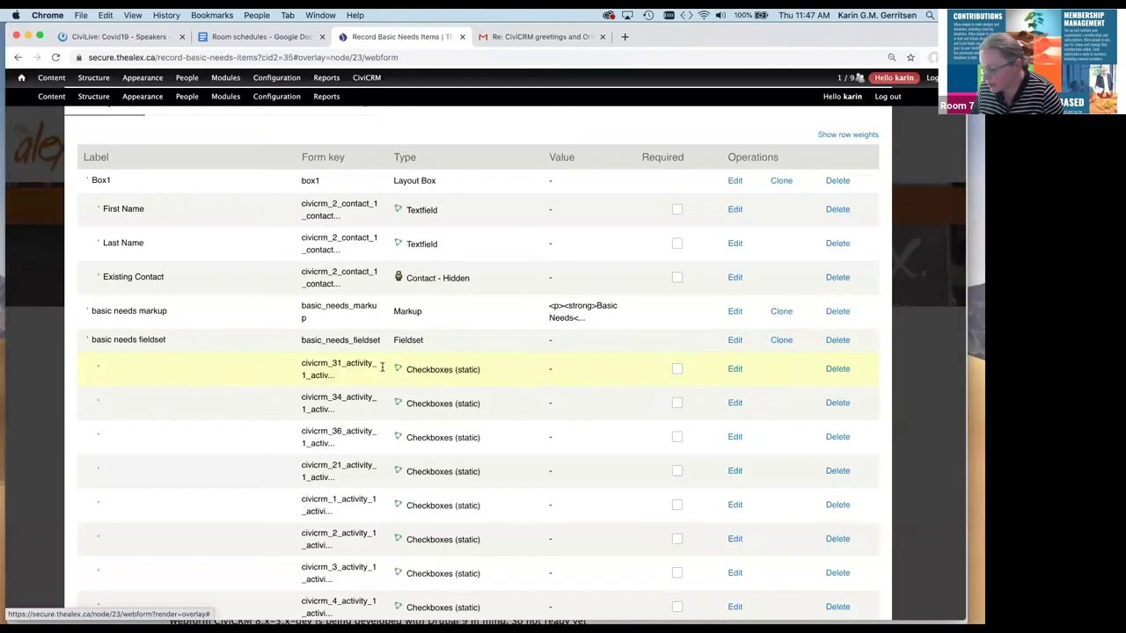
pyautogui.scroll(2, 405, 369)
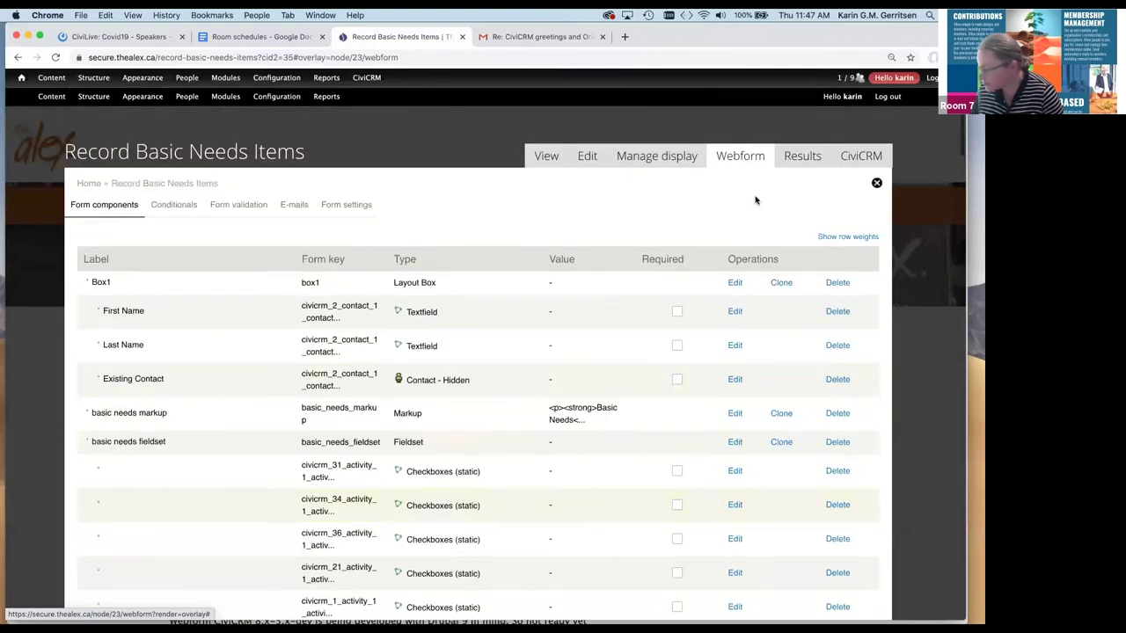
pyautogui.click(860, 156)
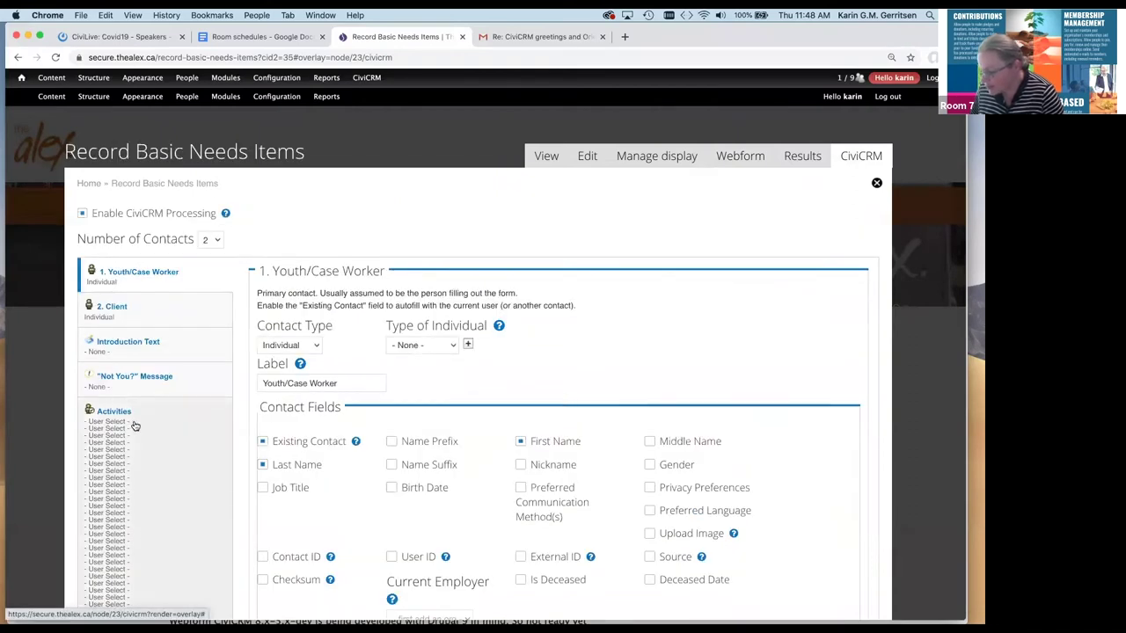
pyautogui.click(135, 426)
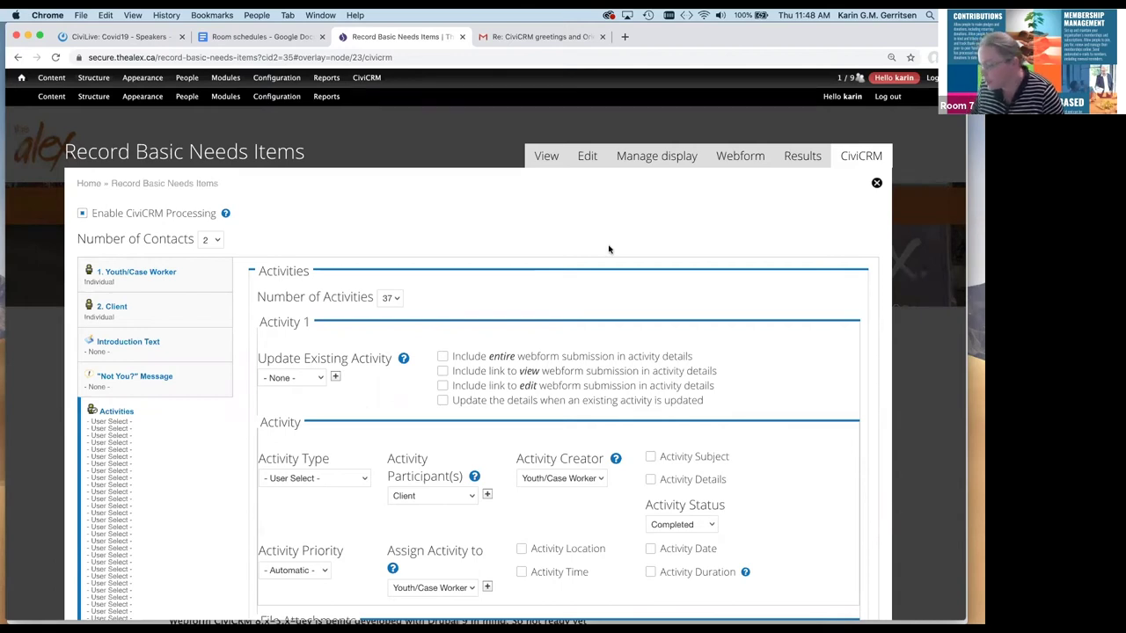
# Step: Return to the Record Basic Needs Items form view and examine its Contact Method choices
pyautogui.click(545, 158)
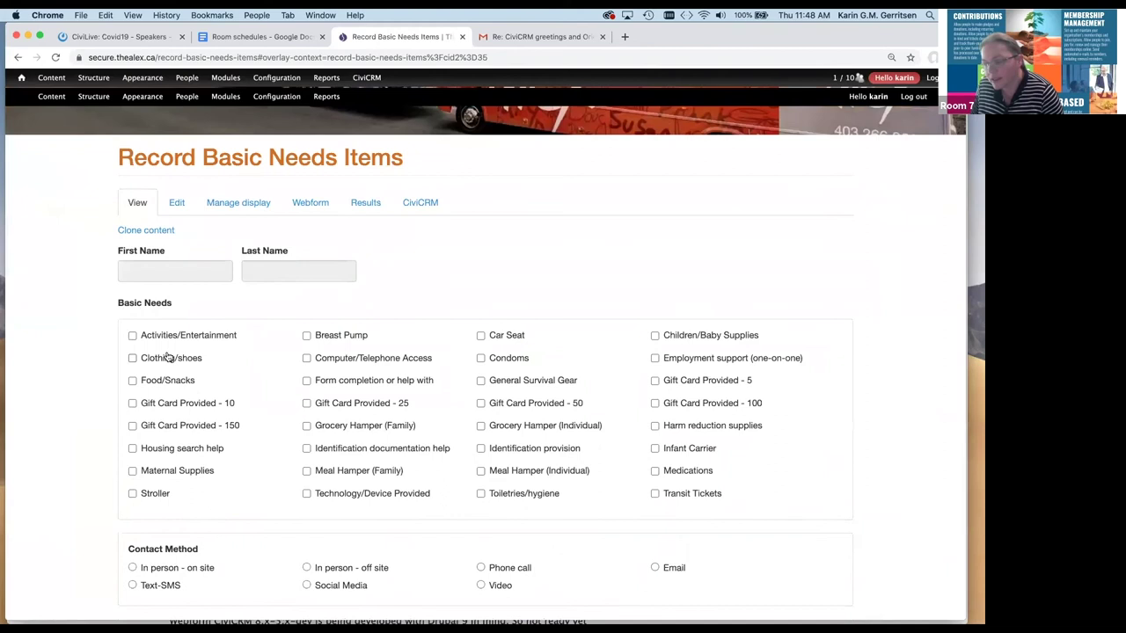
pyautogui.scroll(-3, 528, 475)
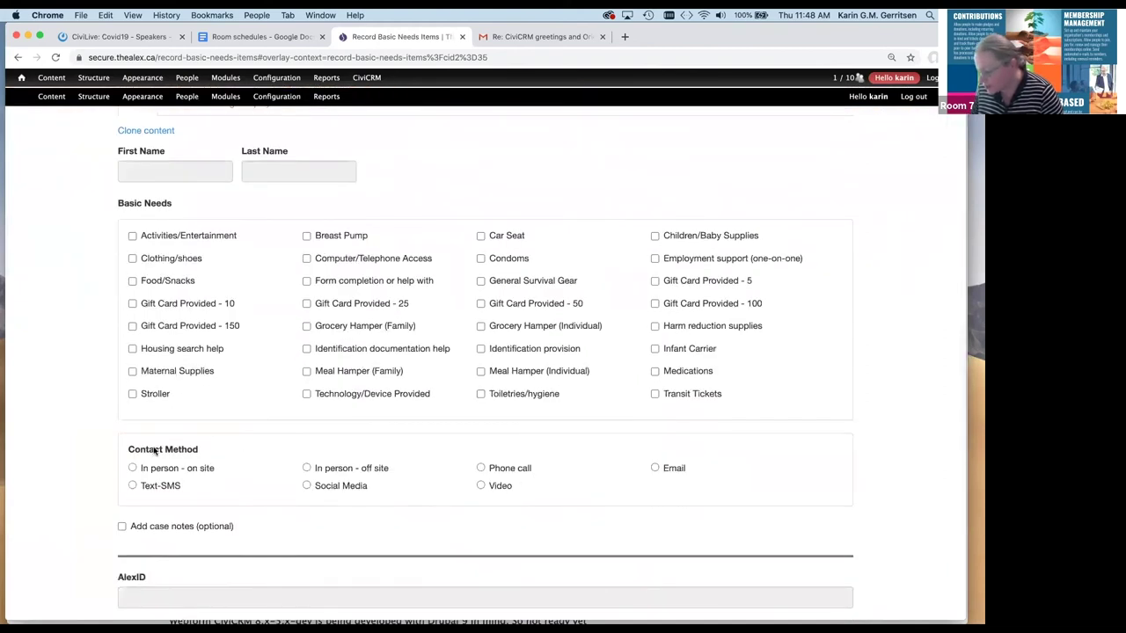
pyautogui.moveTo(129, 450); pyautogui.dragTo(443, 499)
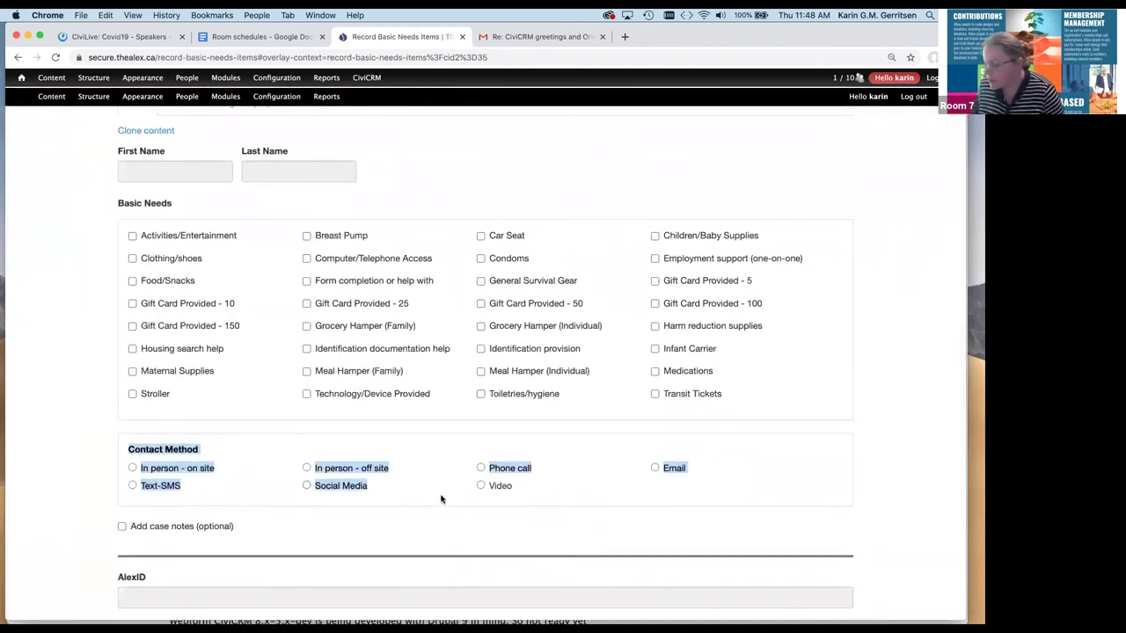
pyautogui.click(443, 499)
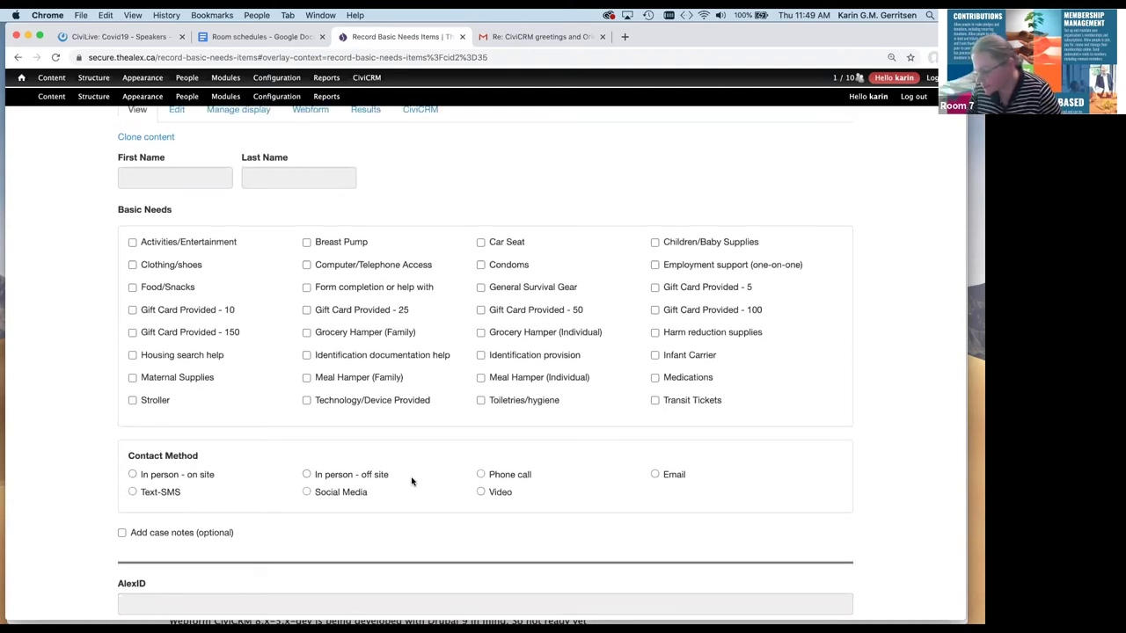
# Step: Open the personal monthly activity calendar and examine the June 2020 entries
pyautogui.scroll(2, 411, 479)
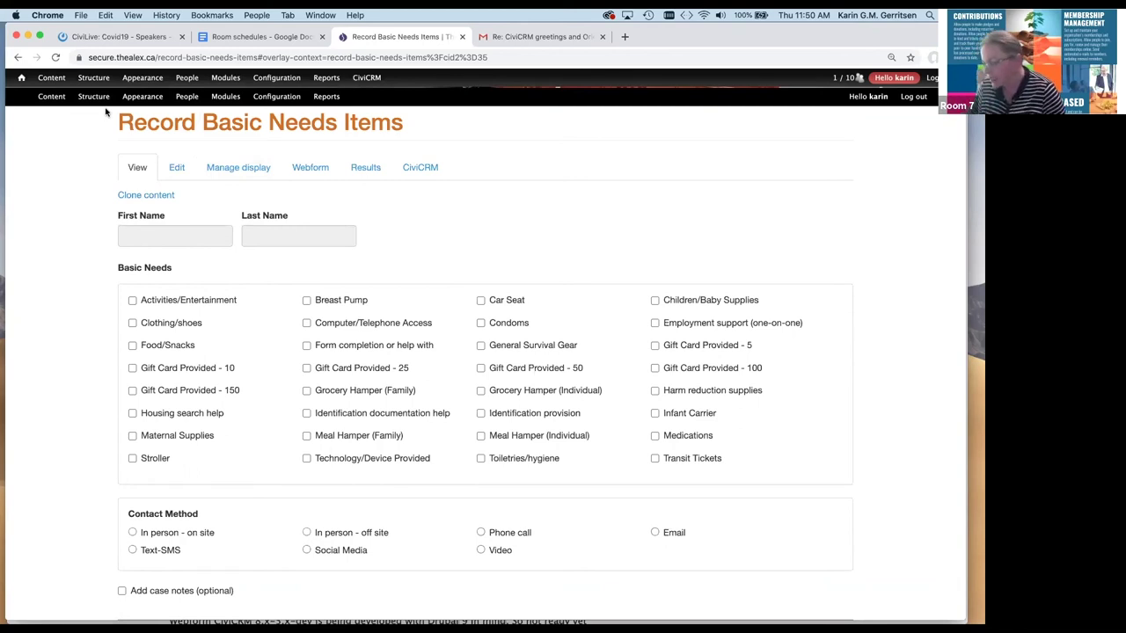
pyautogui.scroll(1, 664, 214)
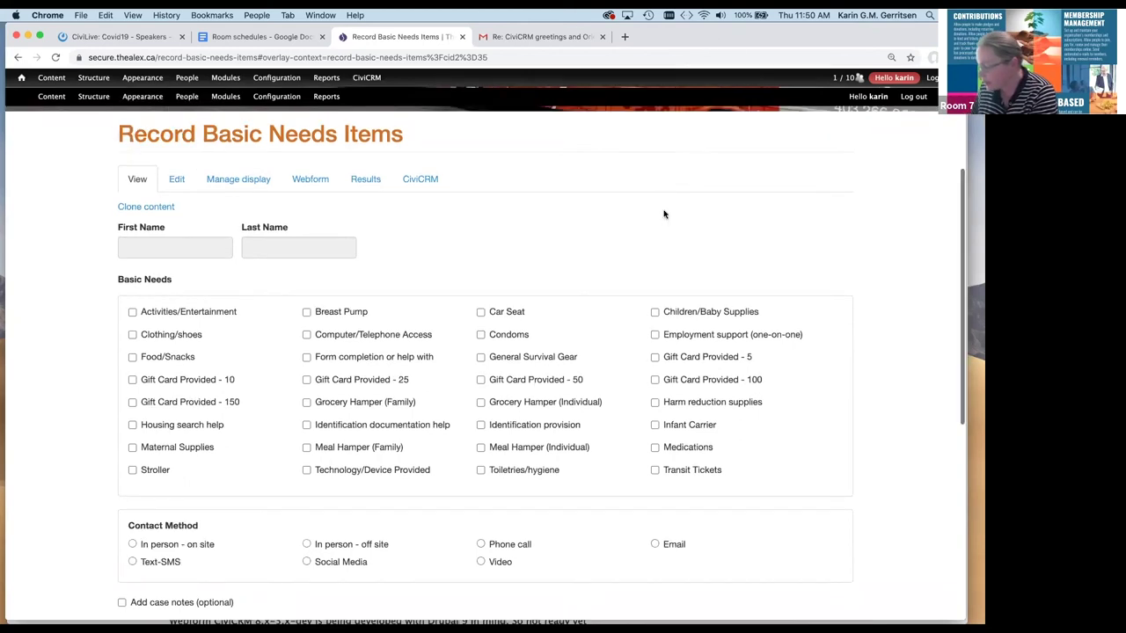
pyautogui.scroll(3, 663, 214)
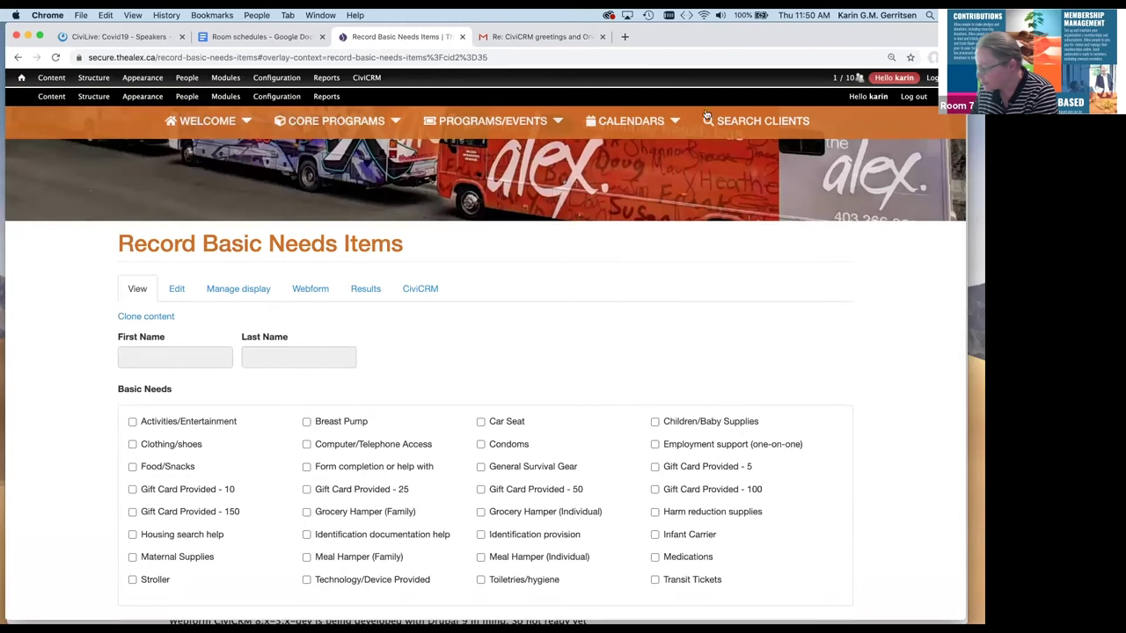
pyautogui.scroll(2, 685, 232)
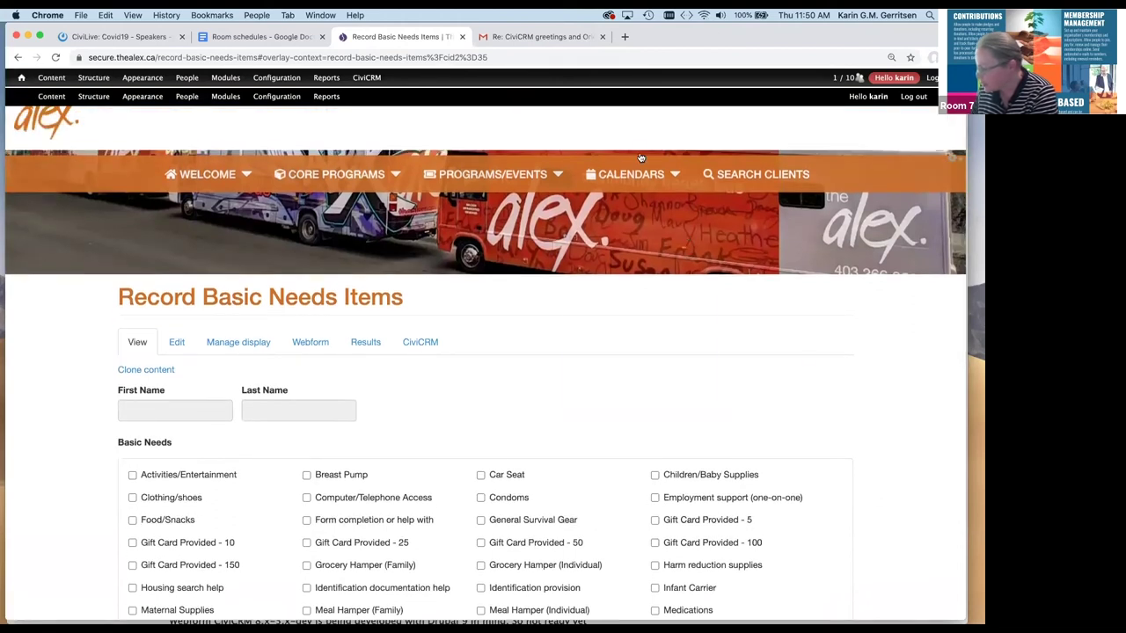
pyautogui.moveTo(633, 174)
pyautogui.click(604, 211)
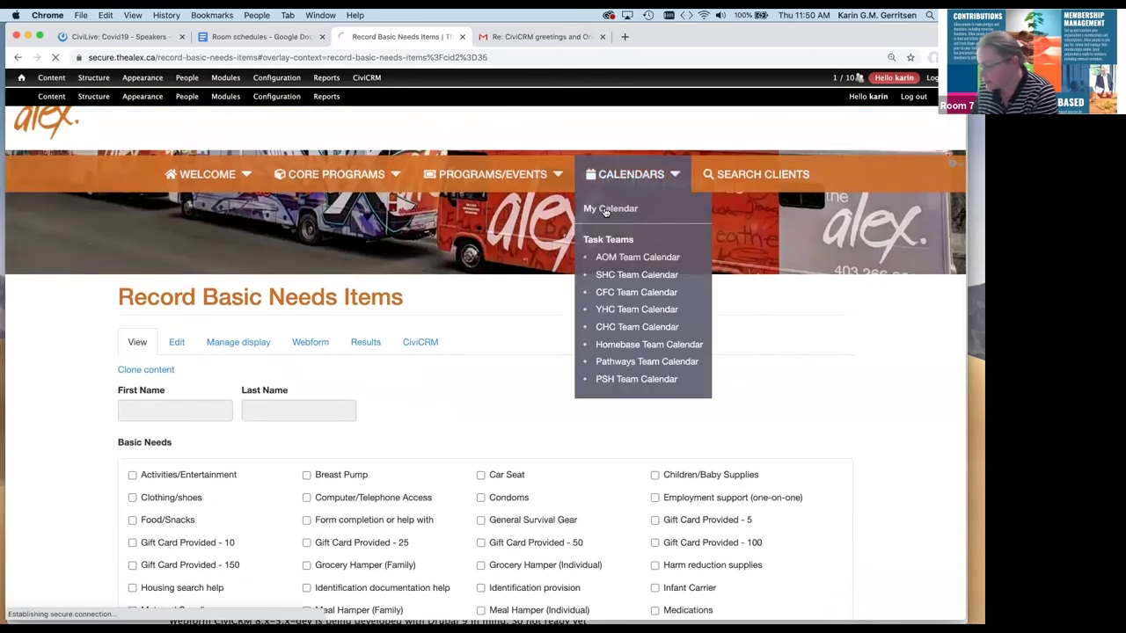
pyautogui.scroll(-5, 744, 314)
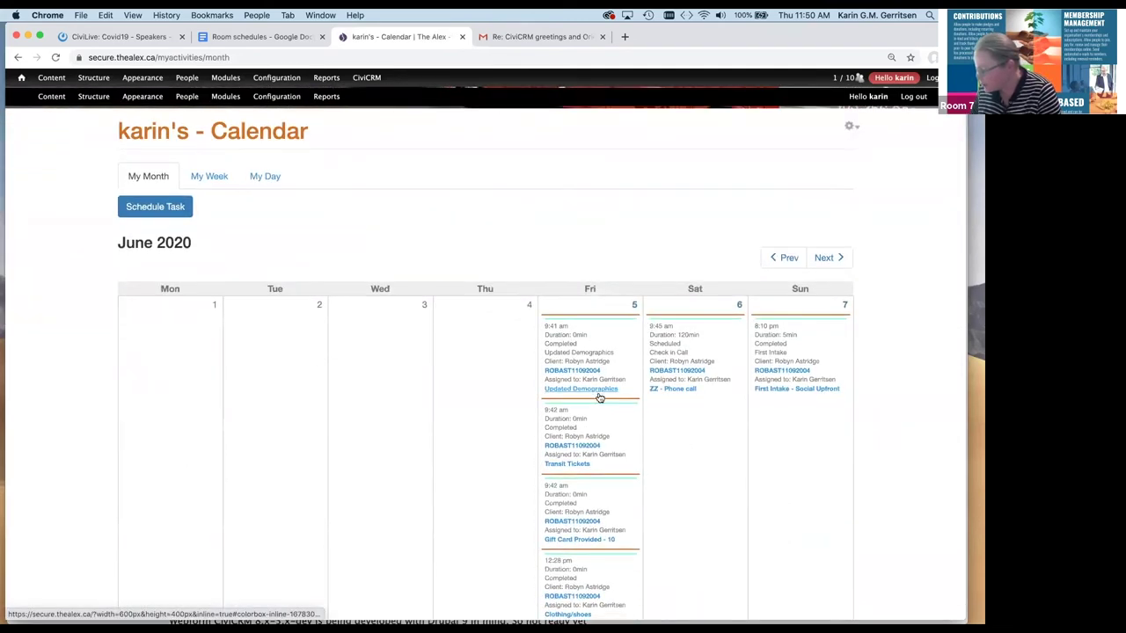
pyautogui.scroll(-2, 598, 395)
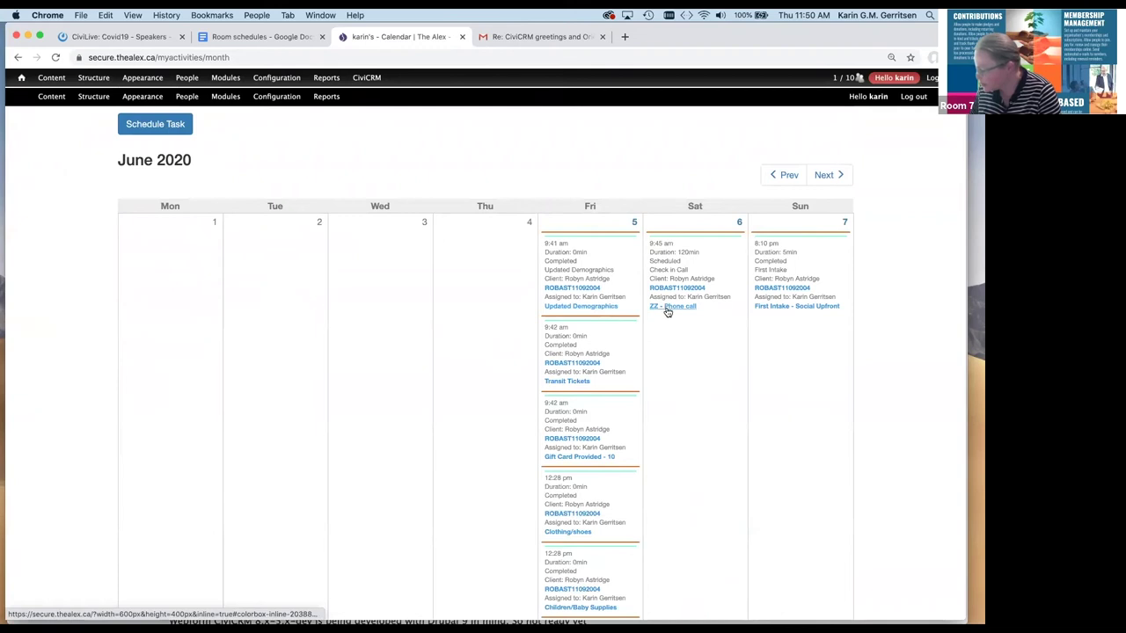
pyautogui.scroll(-1, 665, 311)
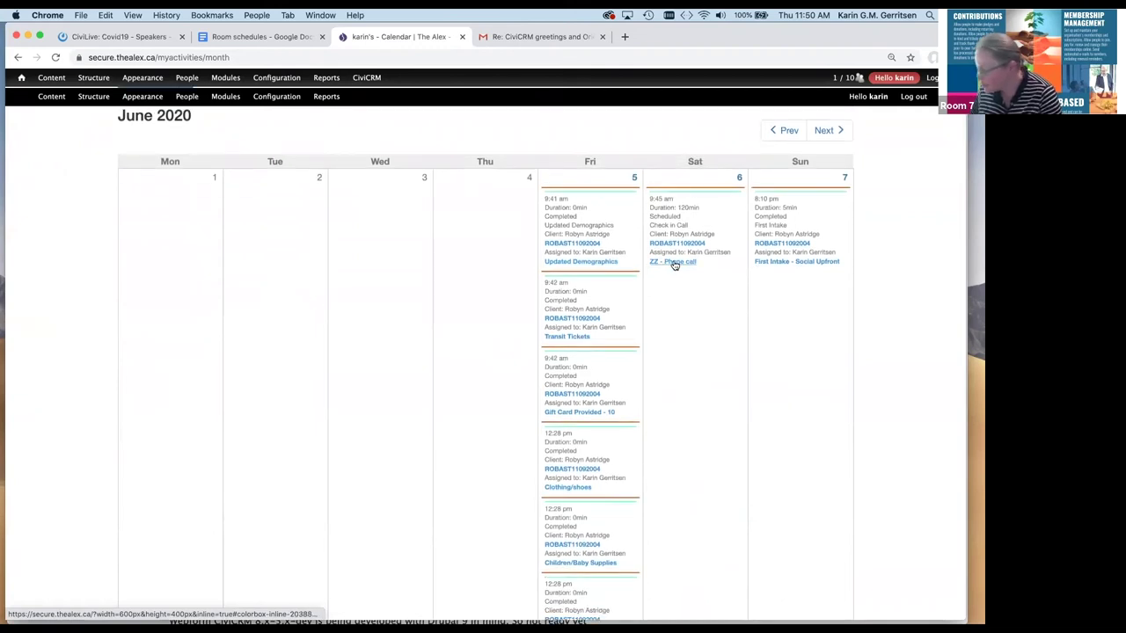
# Step: Open the details of the "ZZ - Phone call" activity on June 6 in the calendar
pyautogui.rightClick(672, 262)
pyautogui.click(661, 262)
pyautogui.click(660, 264)
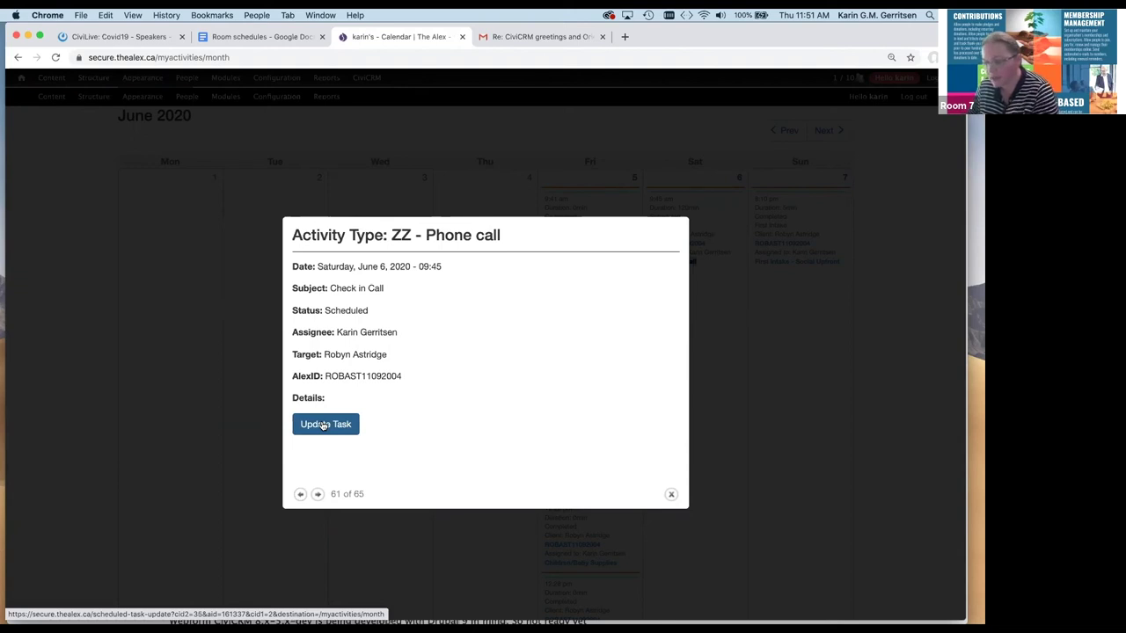
# Step: Open the phone call's Scheduled Task - Update form and examine its URL parameters and prefilled client, worker and activity fields
pyautogui.click(324, 426)
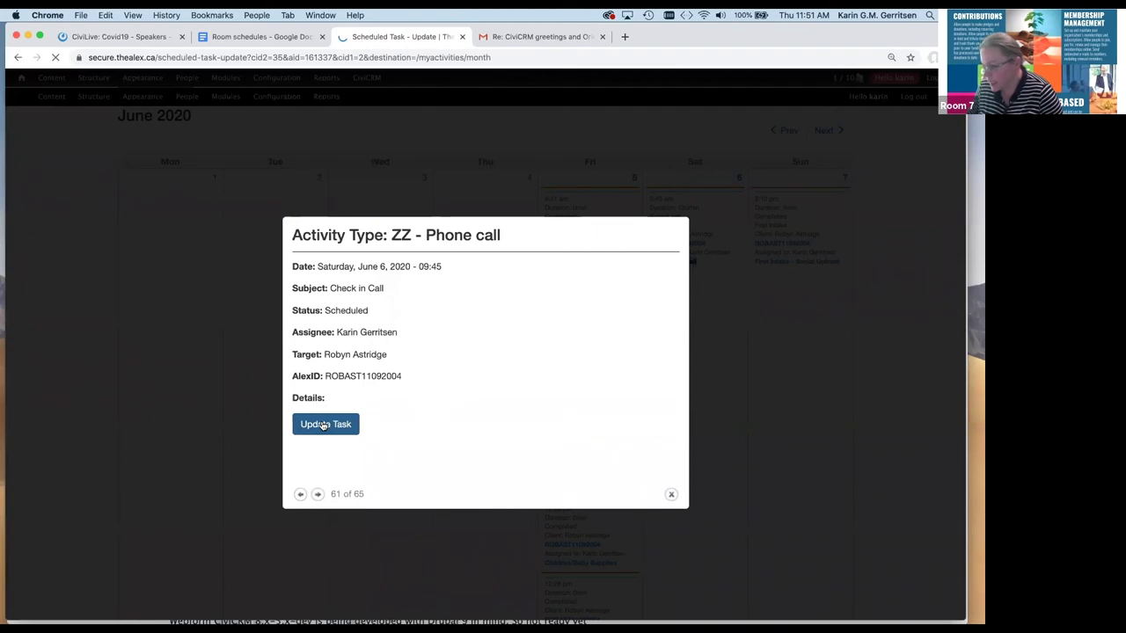
pyautogui.scroll(-3, 322, 425)
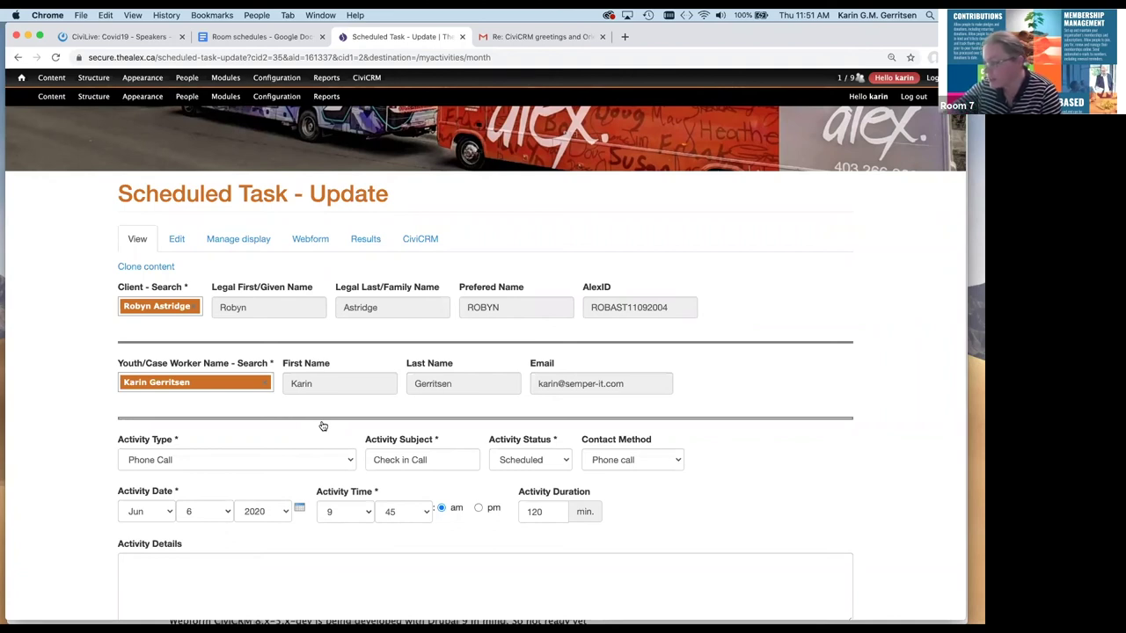
pyautogui.click(299, 55)
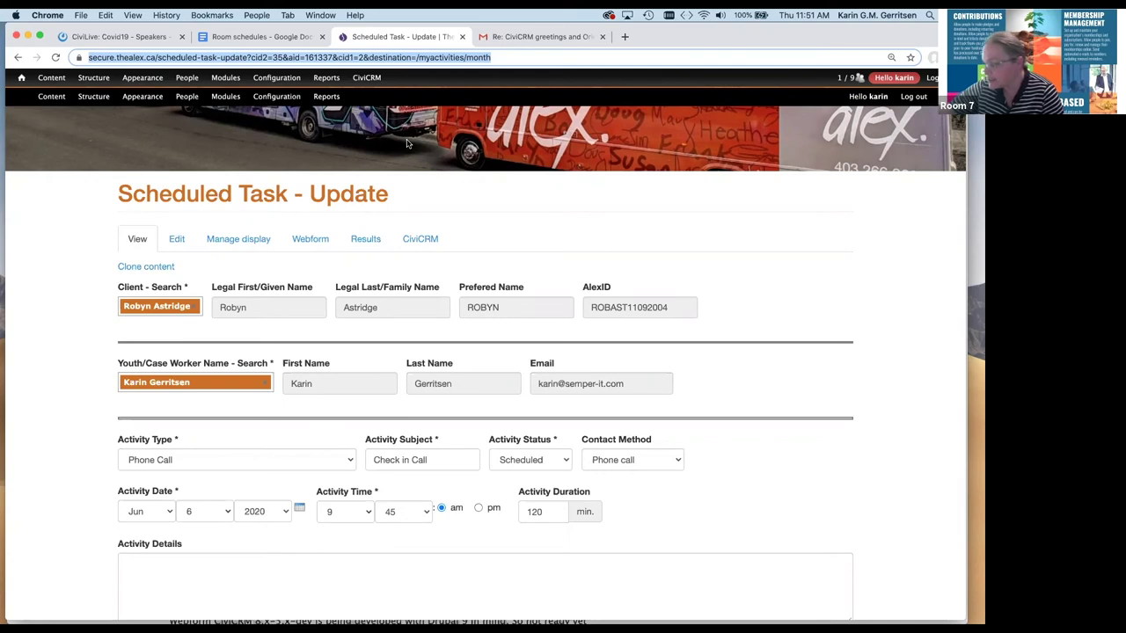
pyautogui.scroll(-5, 407, 201)
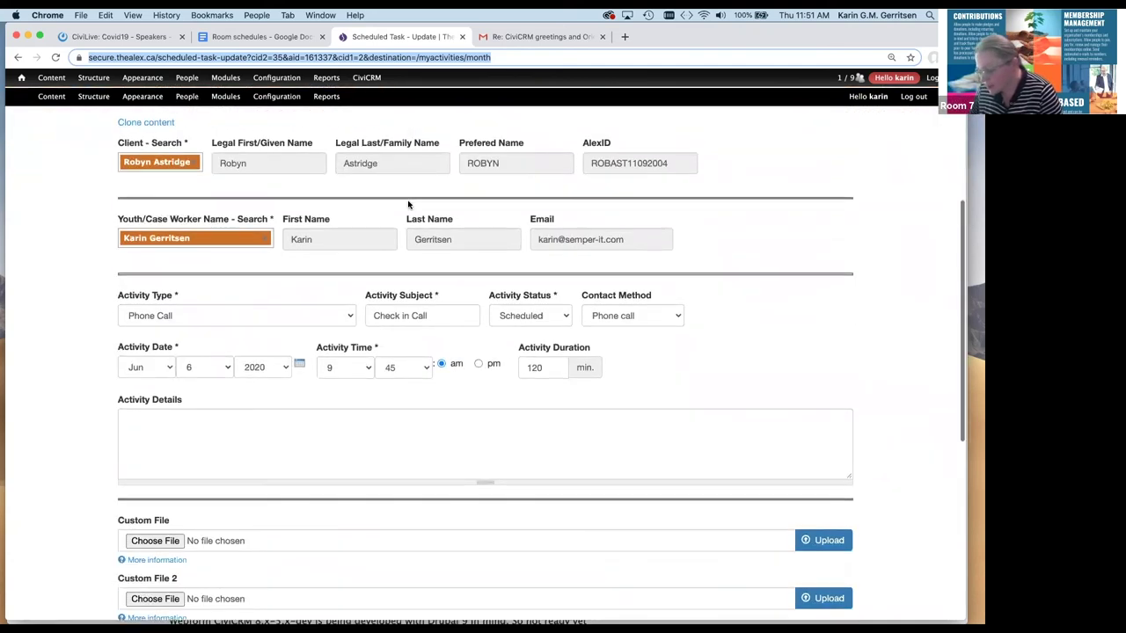
pyautogui.scroll(-7, 407, 200)
pyautogui.scroll(7, 407, 266)
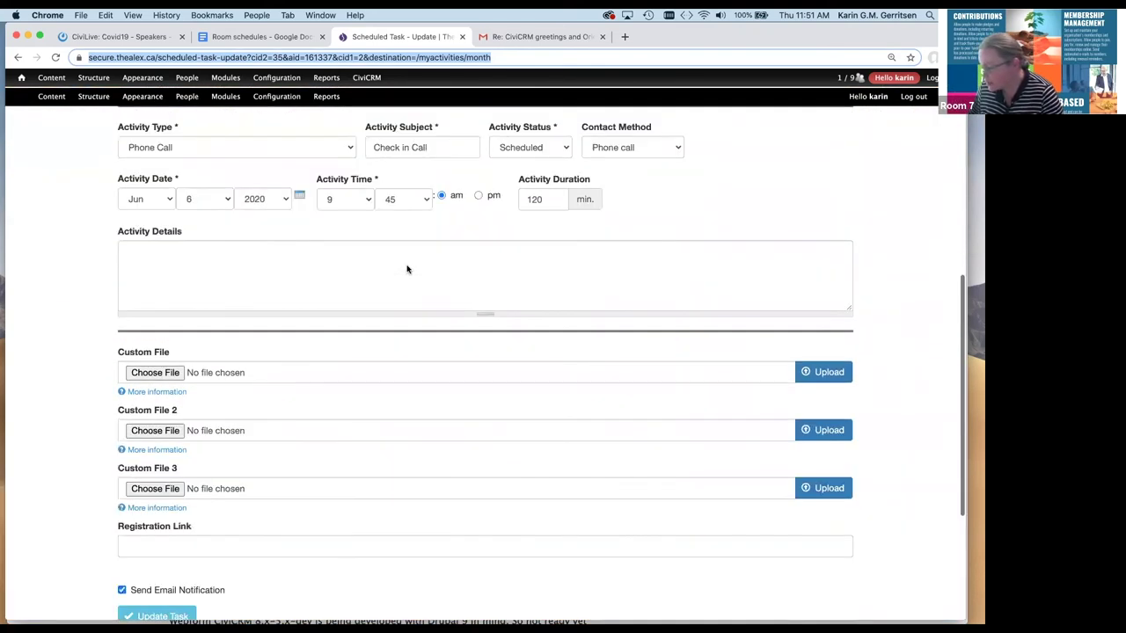
# Step: Set the Activity Duration to 150 minutes, toggle Send Email Notification, and submit the task update
pyautogui.click(534, 328)
pyautogui.press('BackSpace')
pyautogui.write('5')
pyautogui.click(58, 448)
pyautogui.scroll(-4, 57, 447)
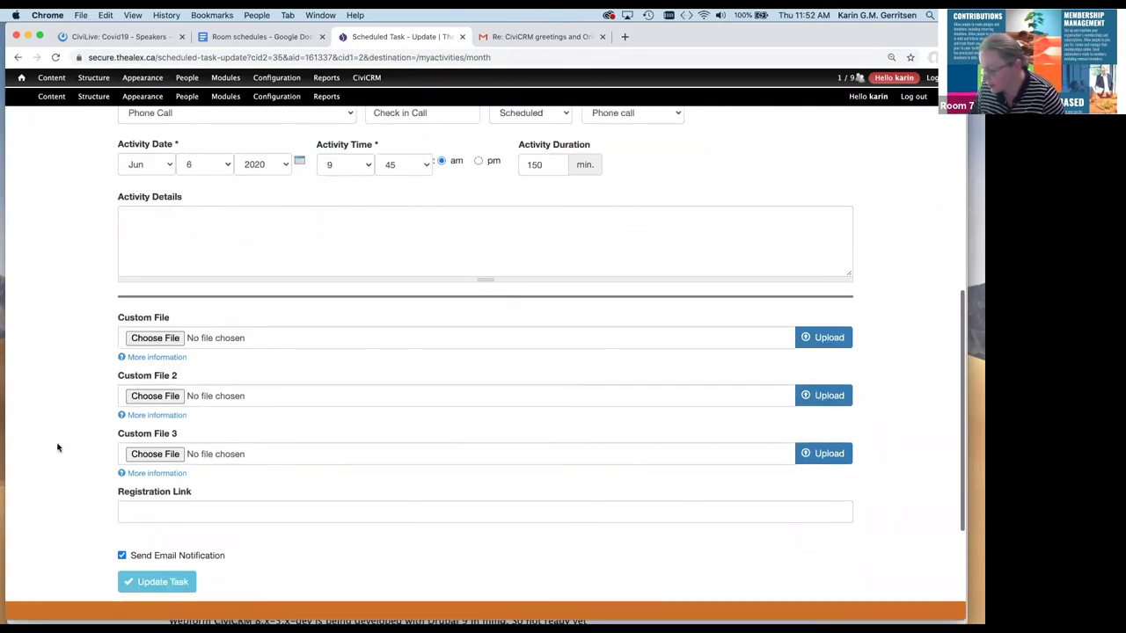
pyautogui.scroll(-3, 57, 448)
pyautogui.rightClick(123, 448)
pyautogui.click(119, 452)
pyautogui.click(122, 450)
pyautogui.click(149, 480)
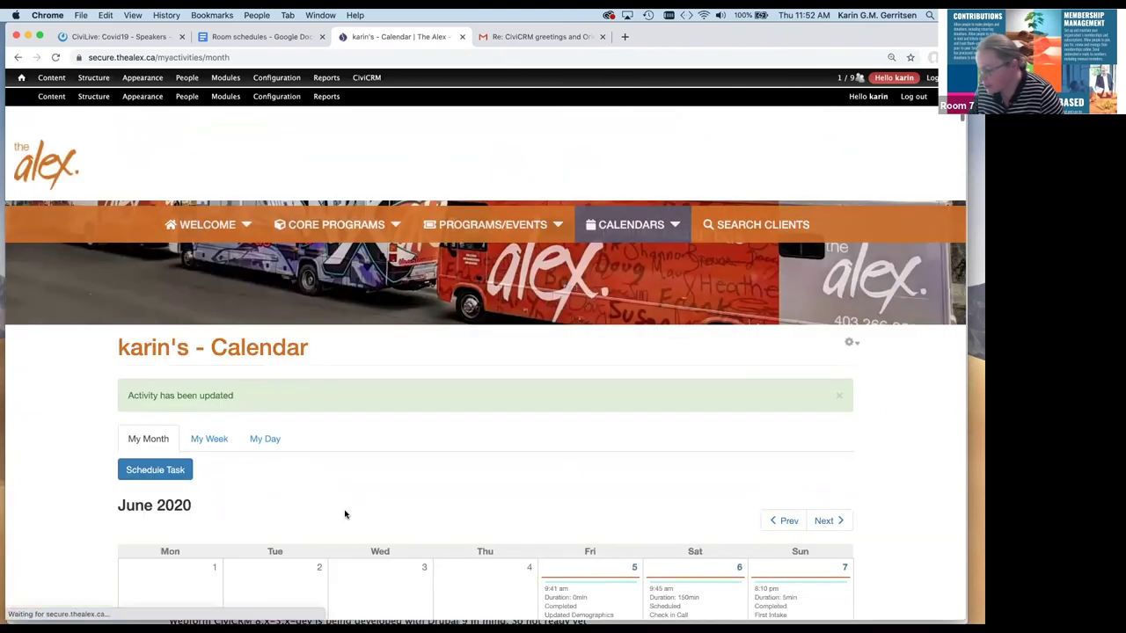
# Step: Check the updated June 2020 calendar and reopen the update form for the June 6 "ZZ - Phone call" activity
pyautogui.scroll(-3, 345, 515)
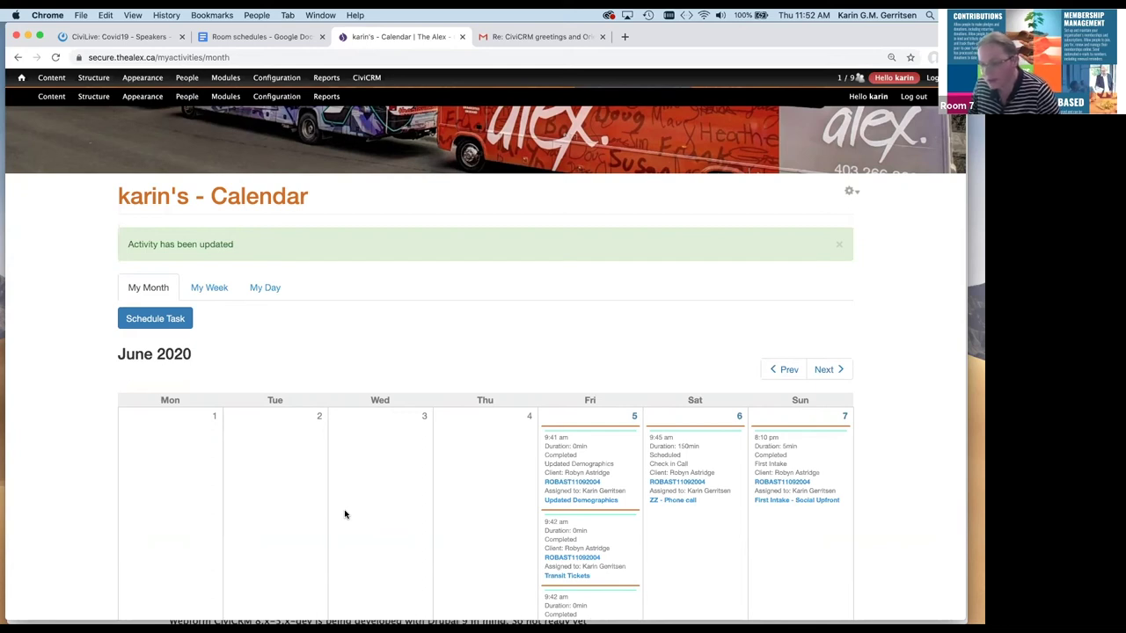
pyautogui.scroll(-2, 475, 498)
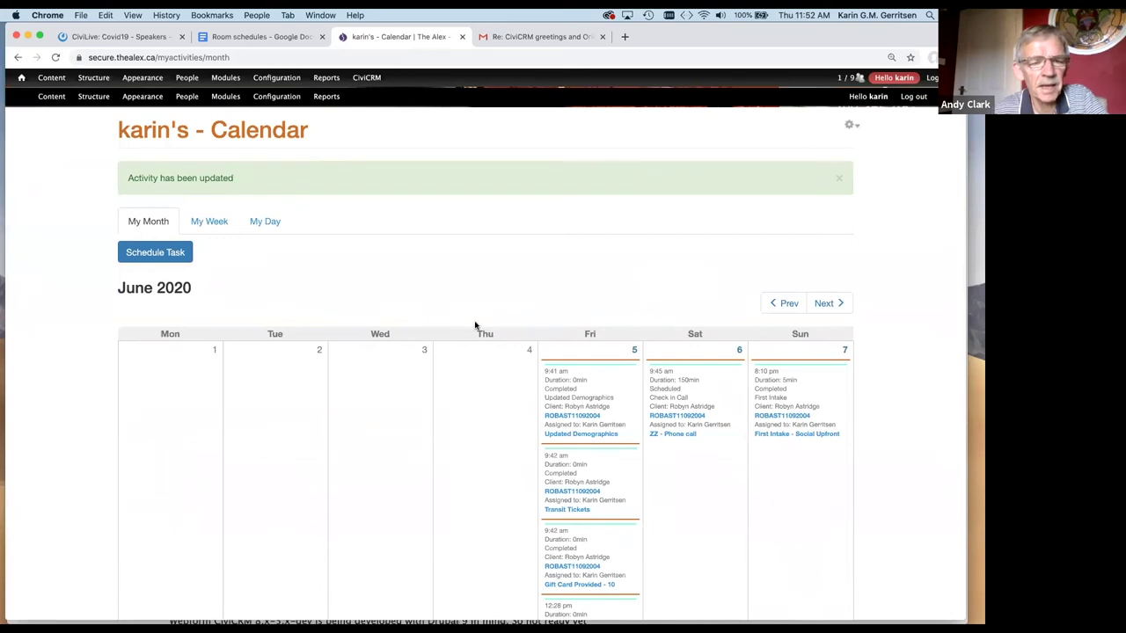
pyautogui.moveTo(113, 115)
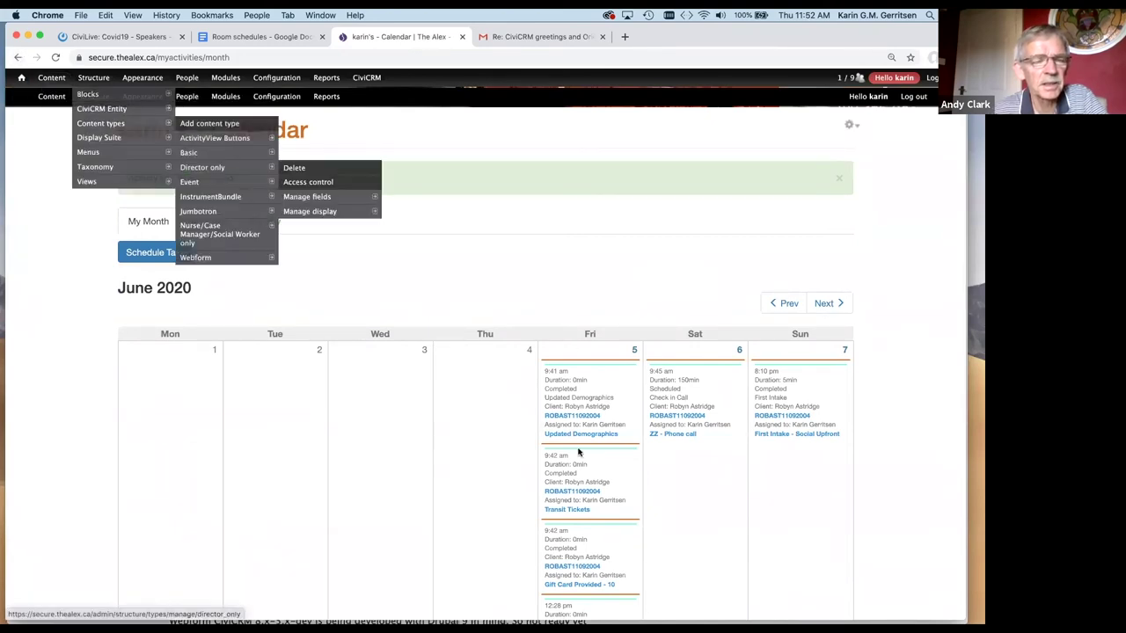
pyautogui.click(671, 436)
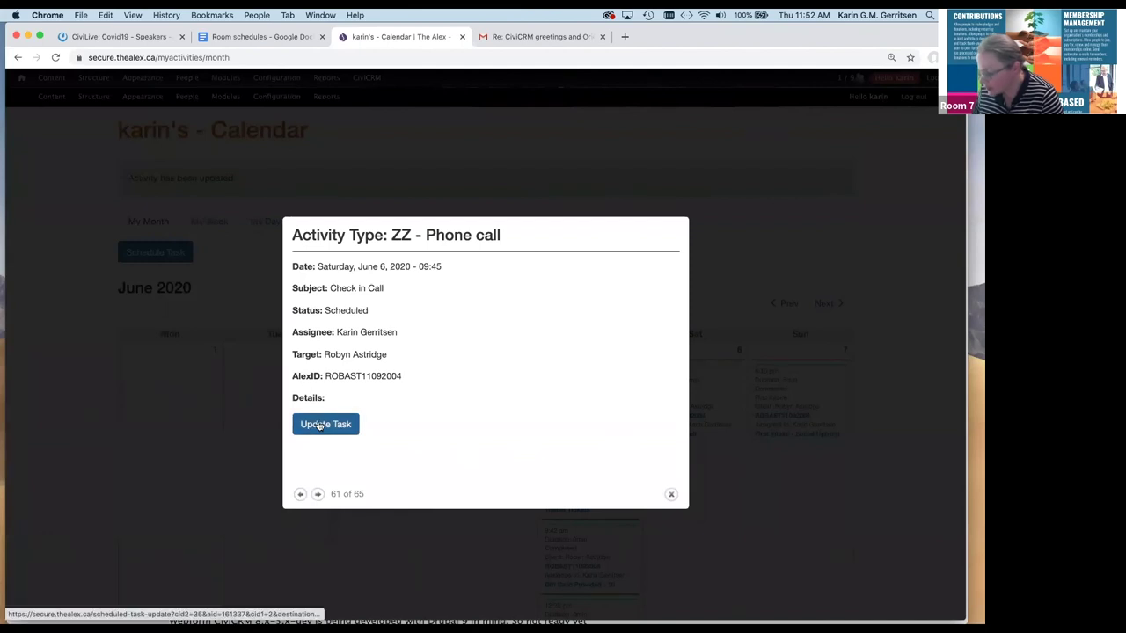
pyautogui.click(320, 425)
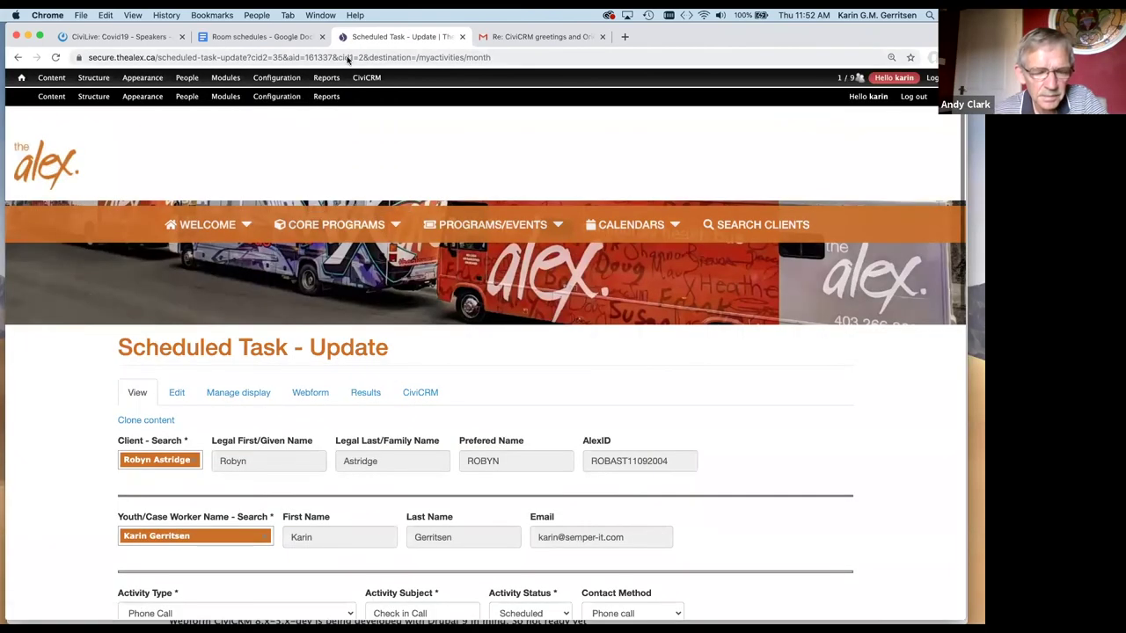
# Step: Highlight the "&destination=/myactivities/month" parameter in the update form's web address
pyautogui.rightClick(347, 59)
pyautogui.click(327, 57)
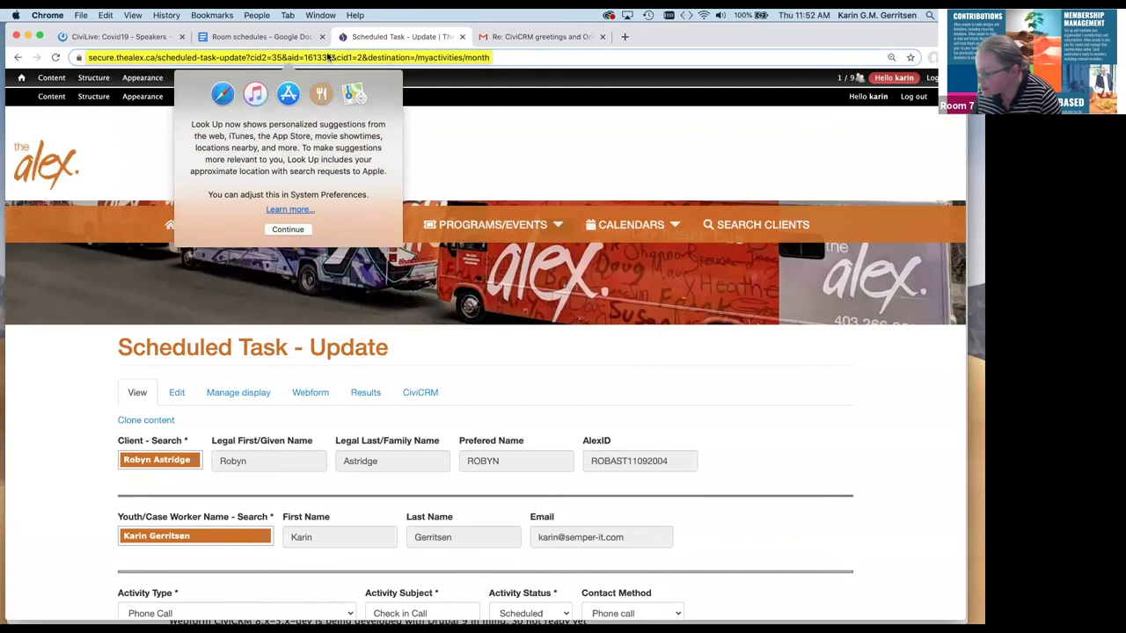
pyautogui.click(327, 57)
pyautogui.moveTo(389, 58); pyautogui.dragTo(529, 58)
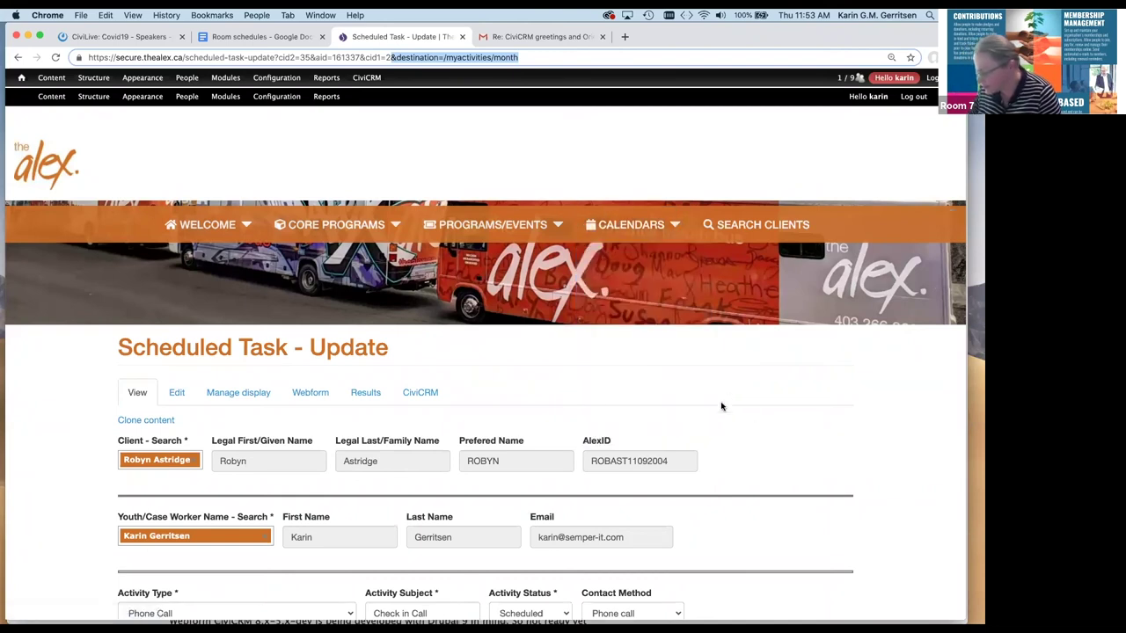
pyautogui.scroll(-2, 721, 401)
pyautogui.scroll(2, 721, 402)
# Step: Move The Alex's browser window away to reveal the Webform CiviCRM Integration project page on drupal.org
pyautogui.moveTo(641, 250)
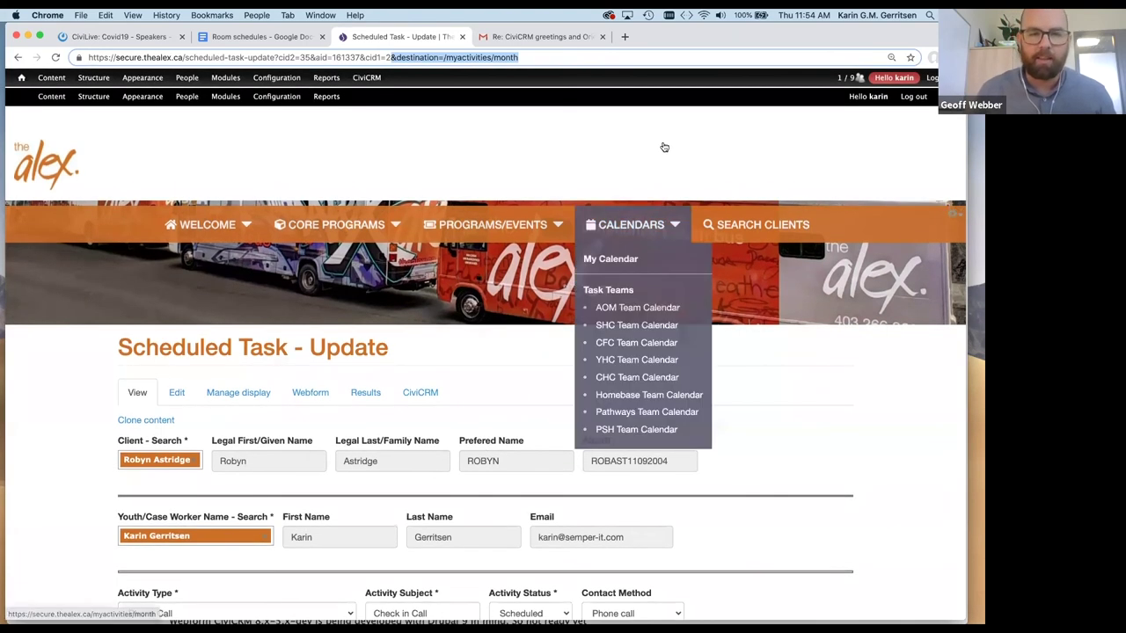
pyautogui.moveTo(748, 36); pyautogui.dragTo(264, 624)
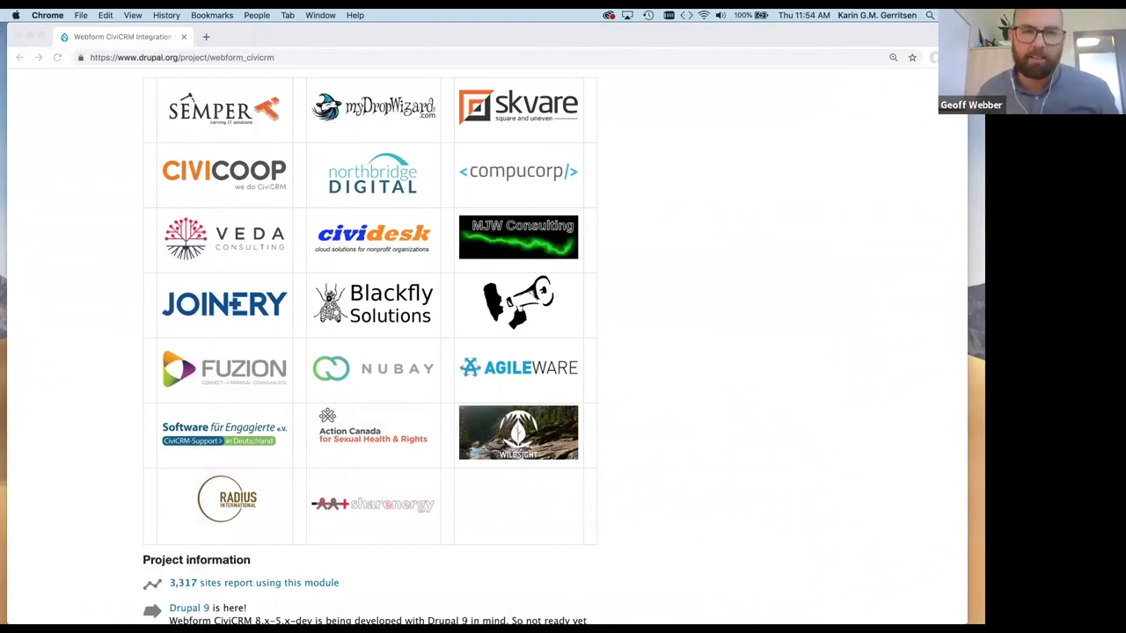